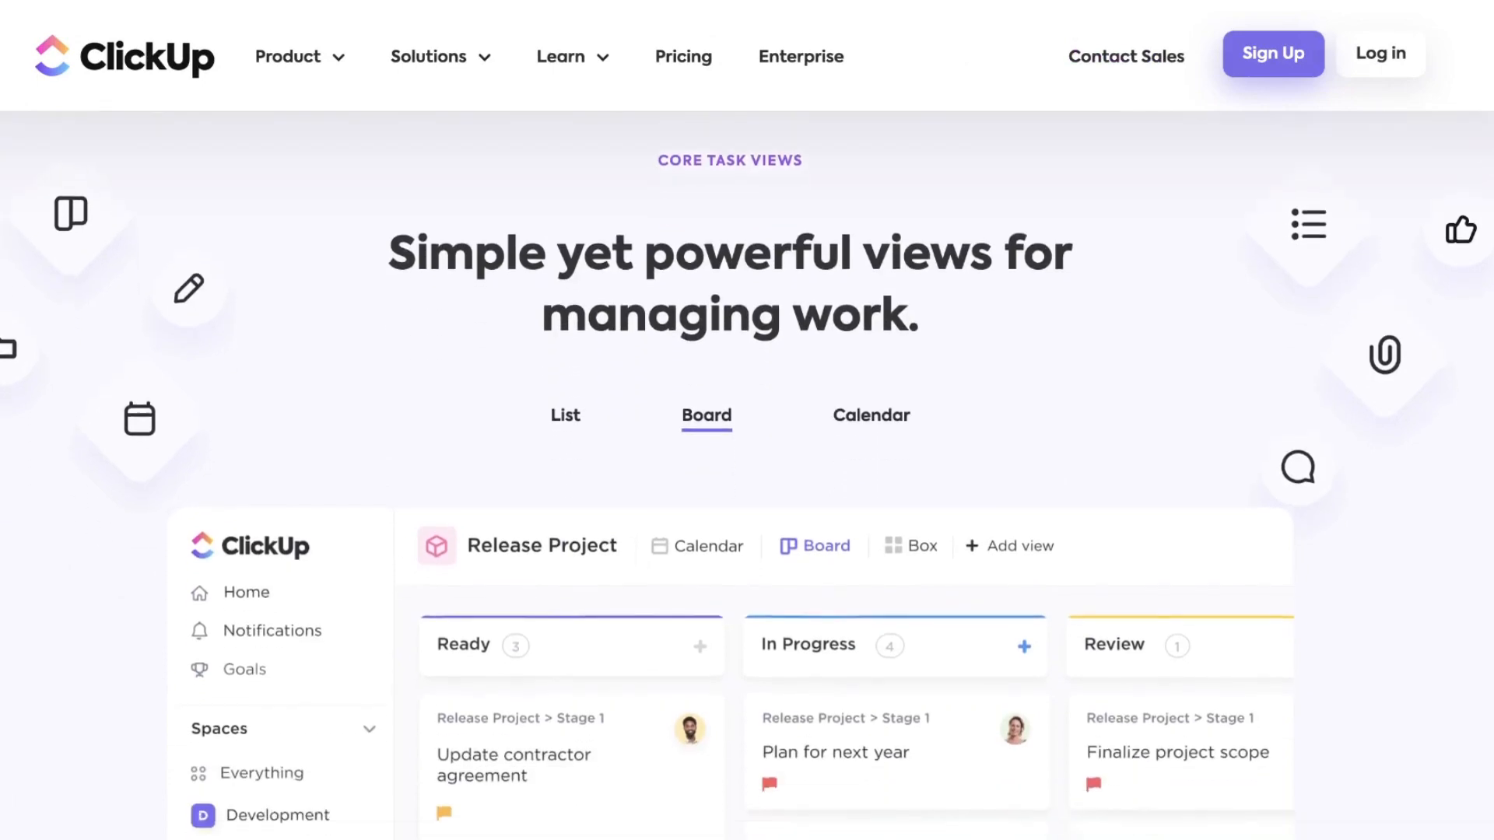
Step: Look through the Board and Calendar examples in the core task views section of the product page
scroll(747, 467, down, 12)
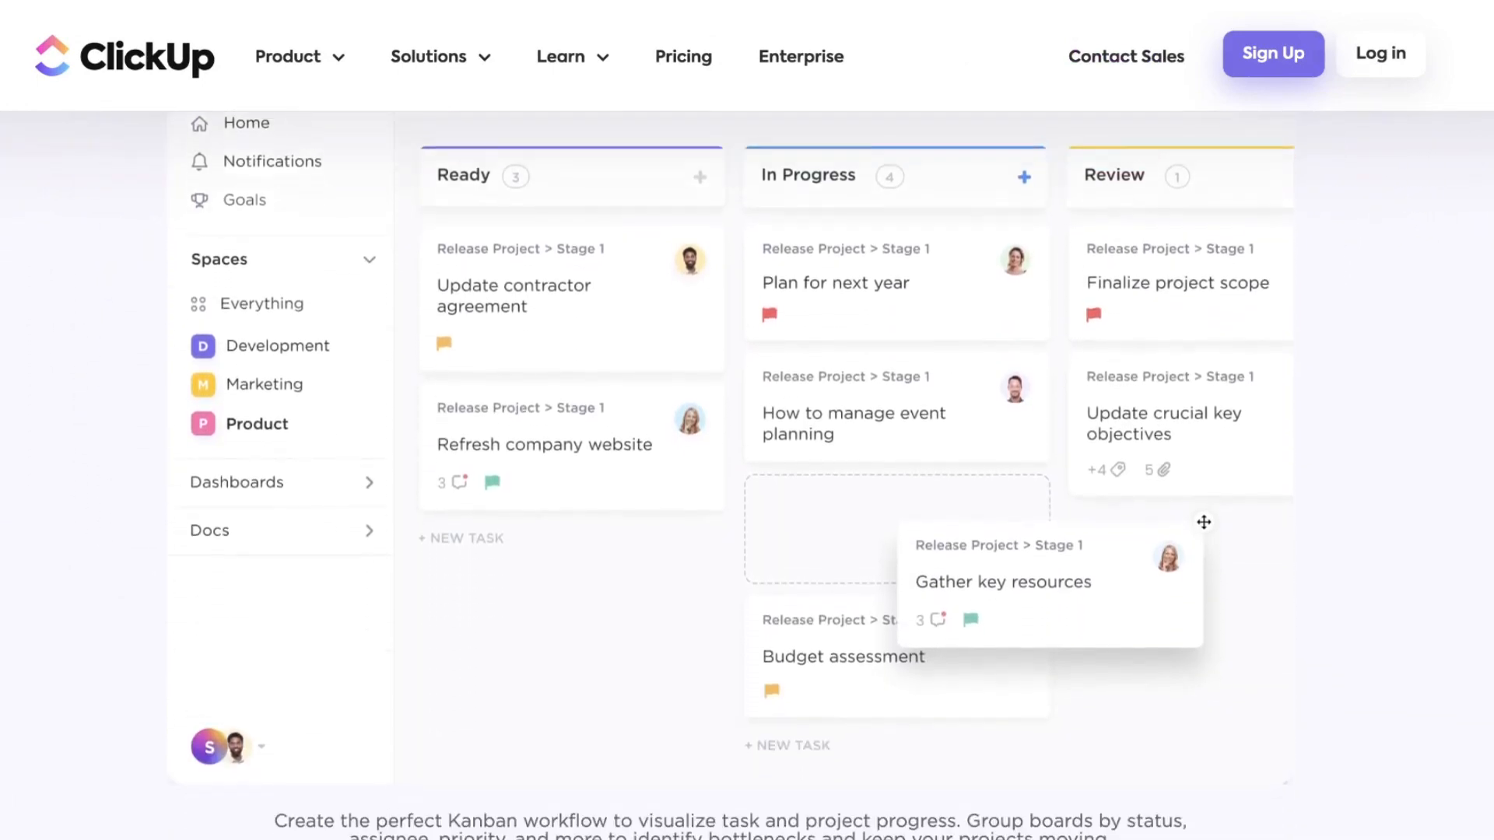
scroll(746, 467, up, 9)
scroll(746, 466, down, 1)
scroll(747, 467, down, 10)
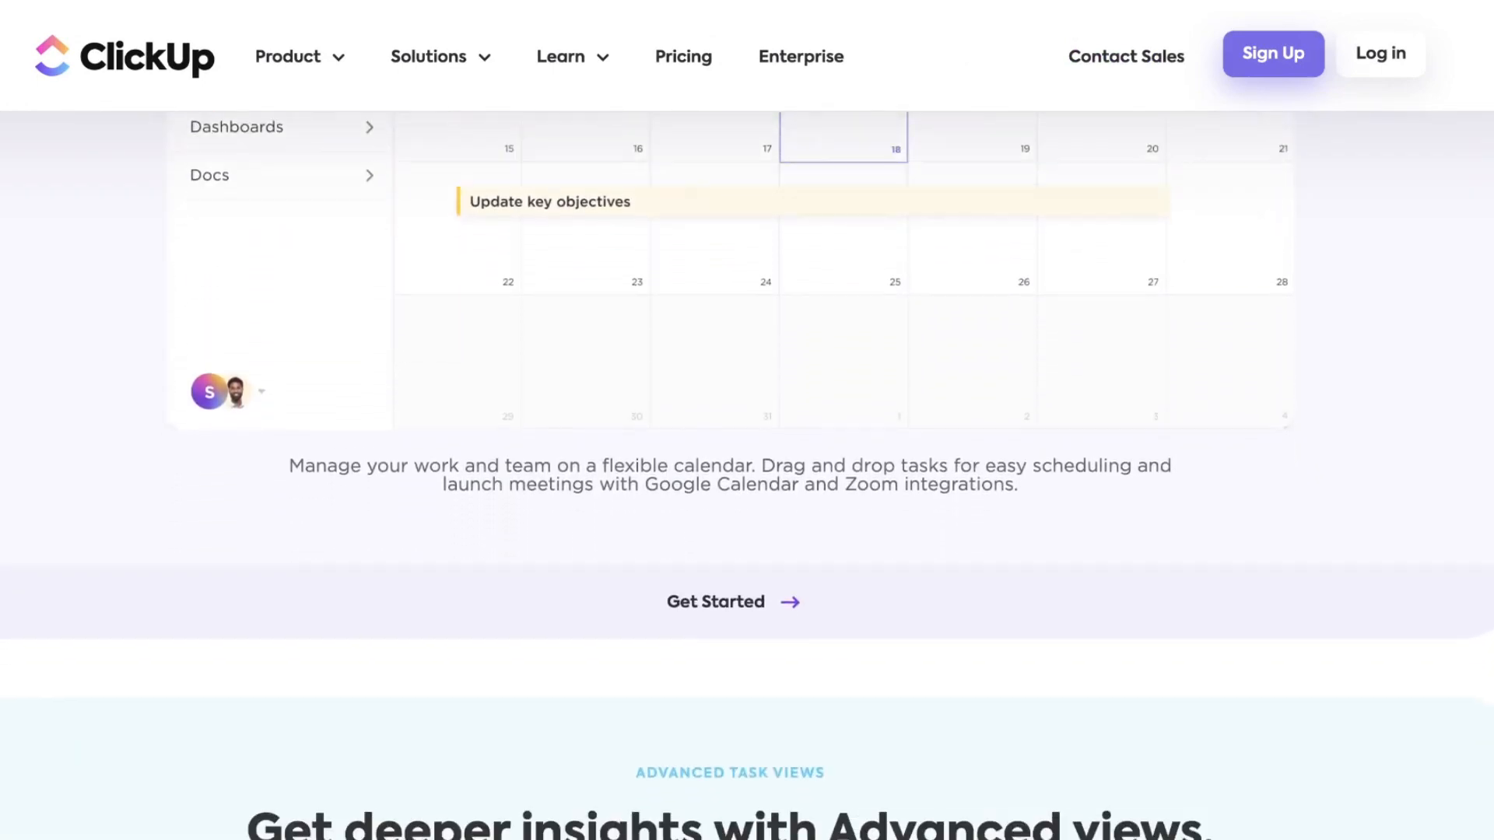
scroll(747, 467, down, 6)
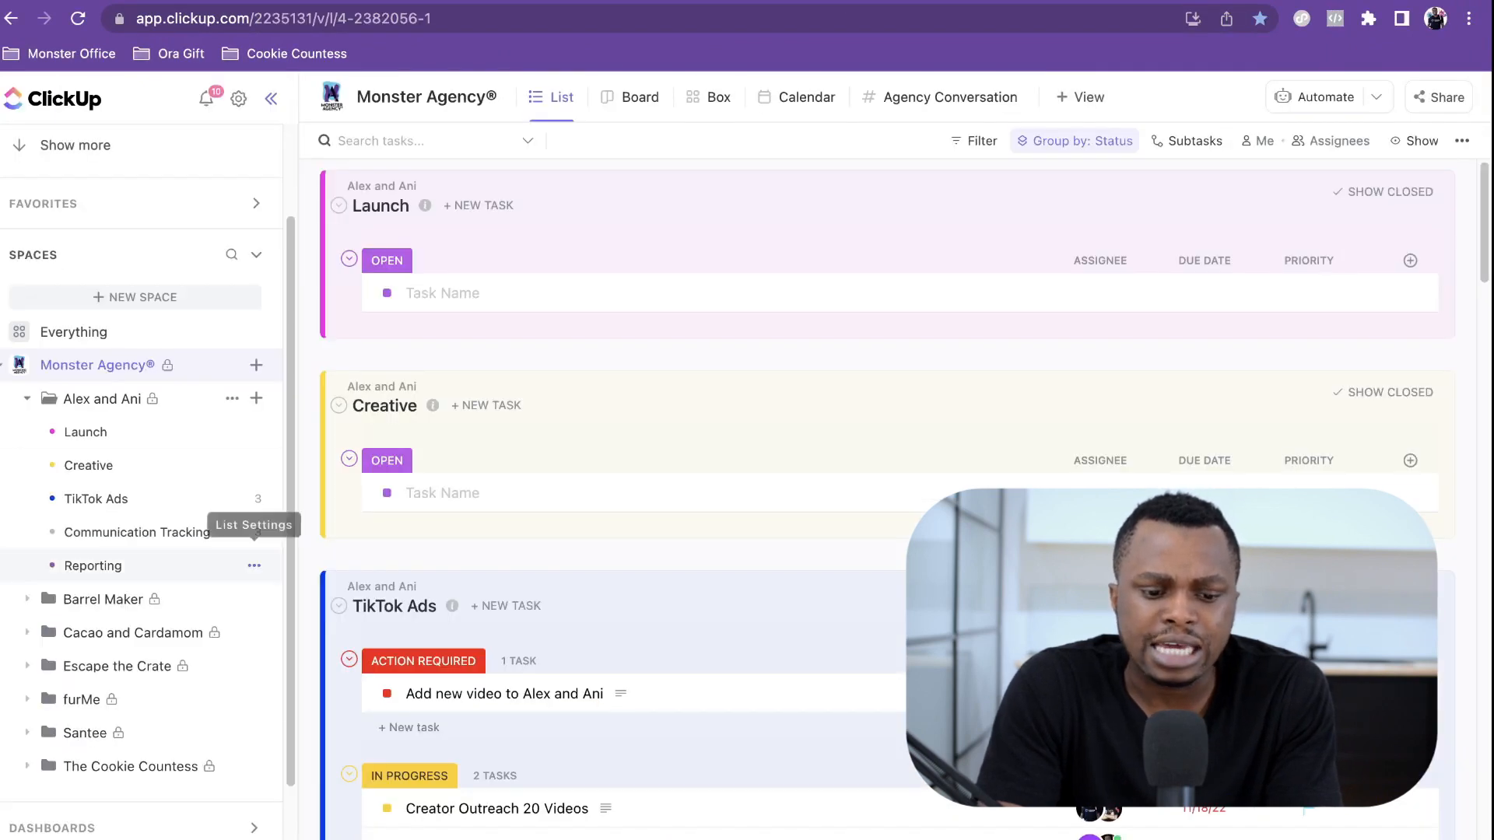
scroll(233, 529, down, 1)
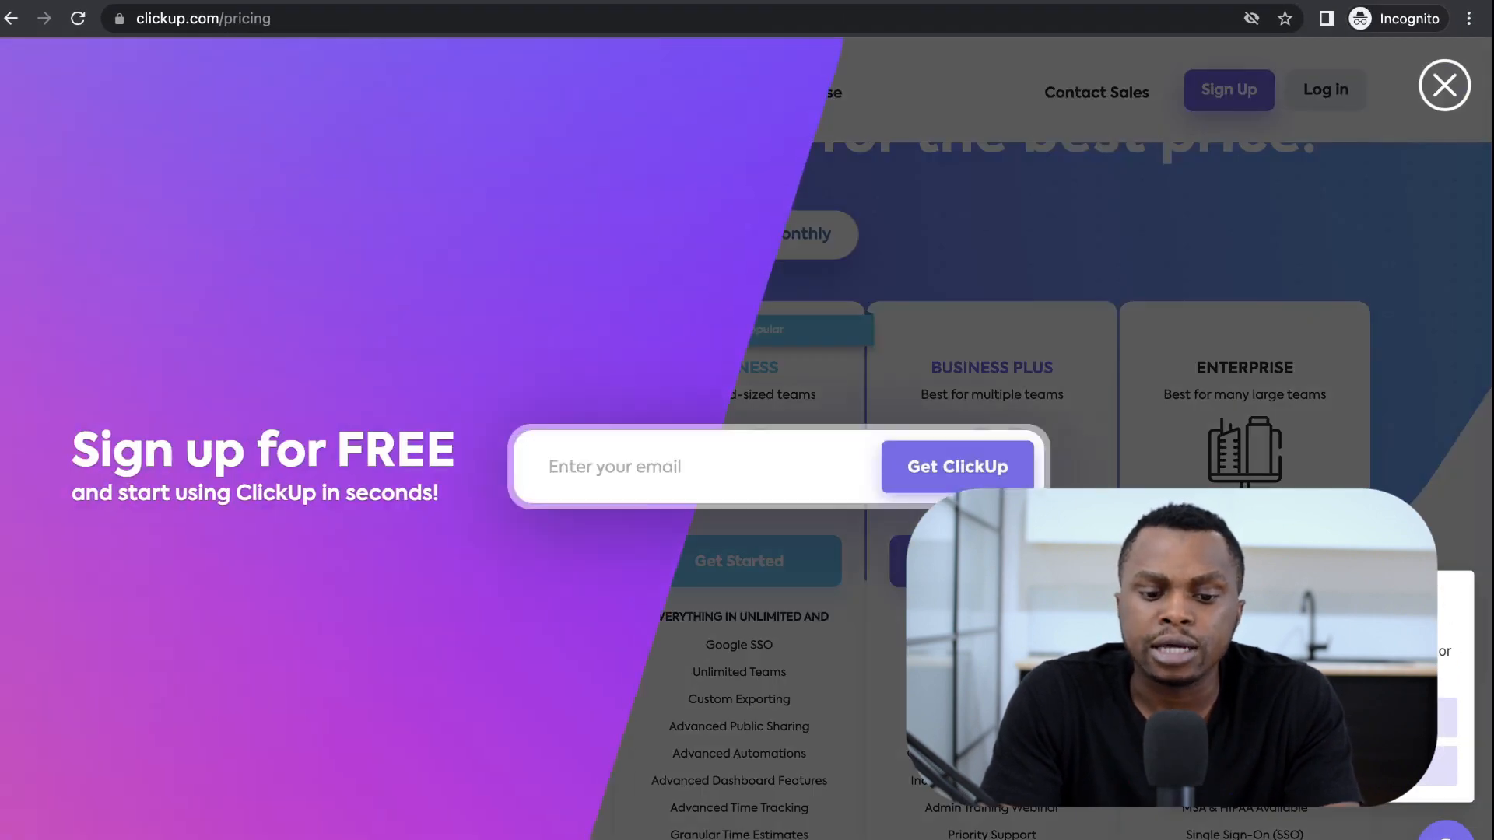
right_click(787, 465)
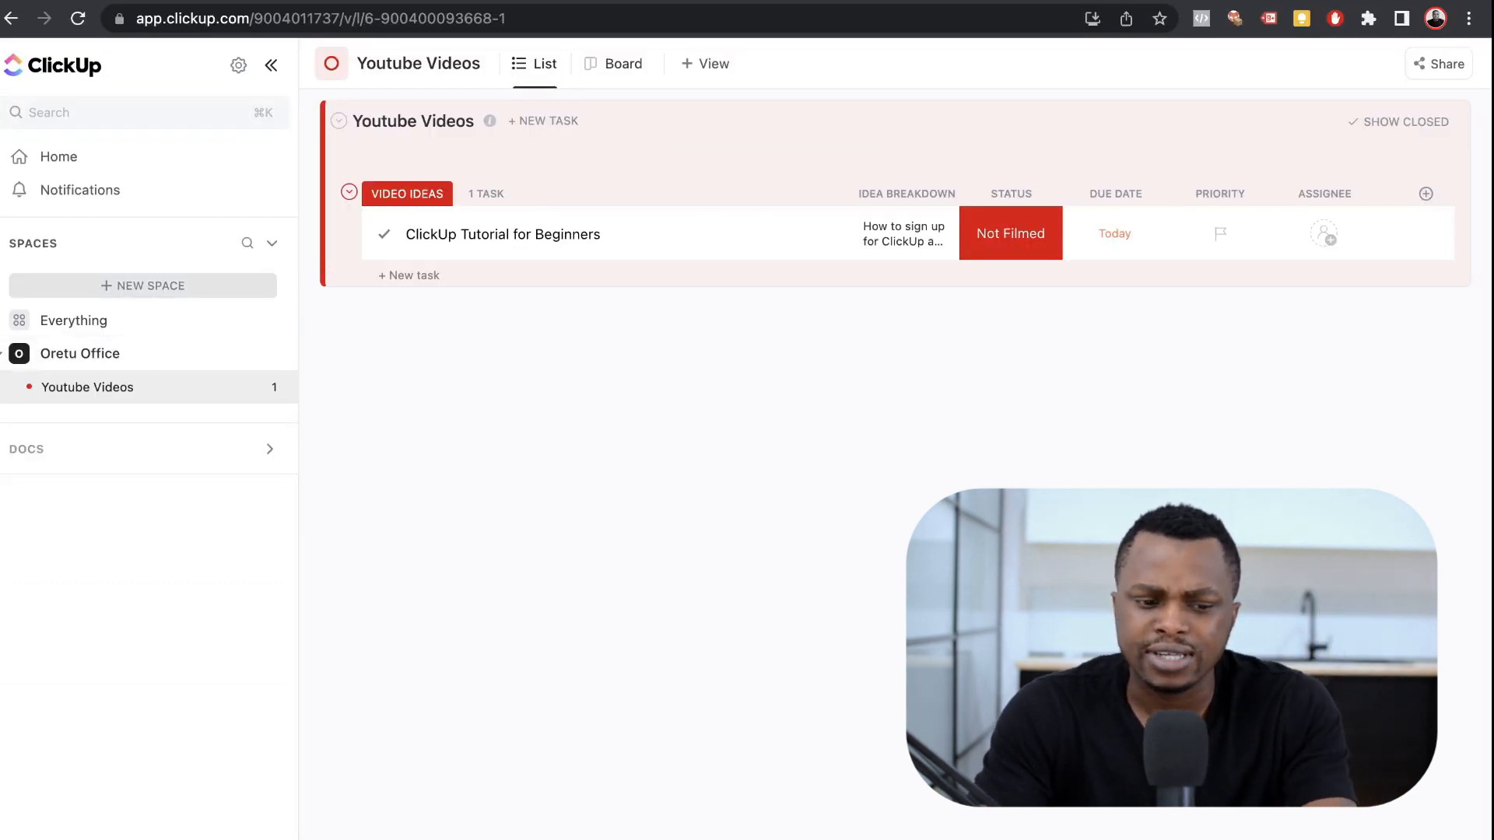
Step: Start a new Space named Test Space and give it the bright blue color
click(150, 285)
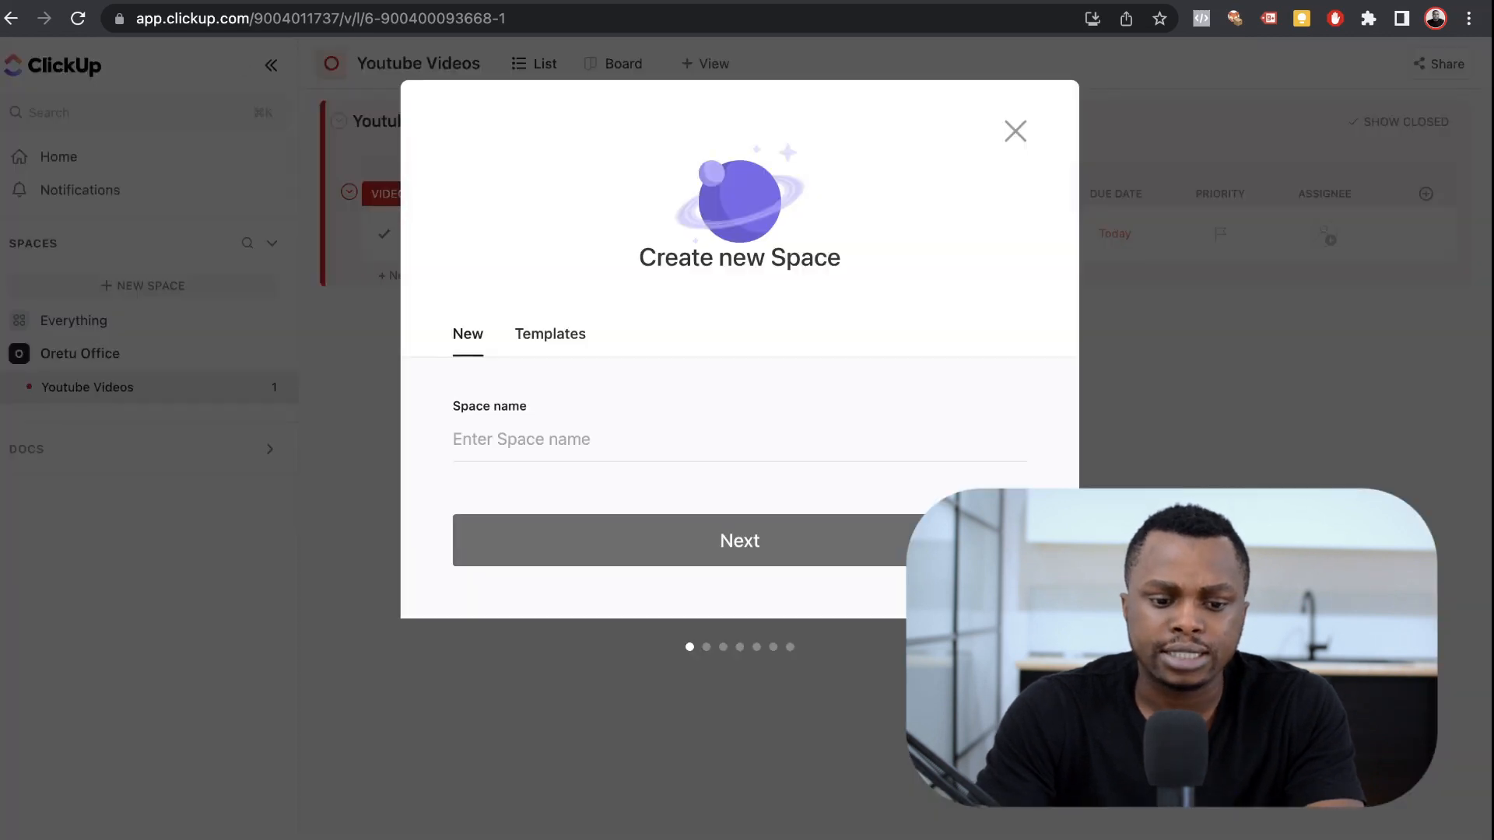
text(Test Sp)
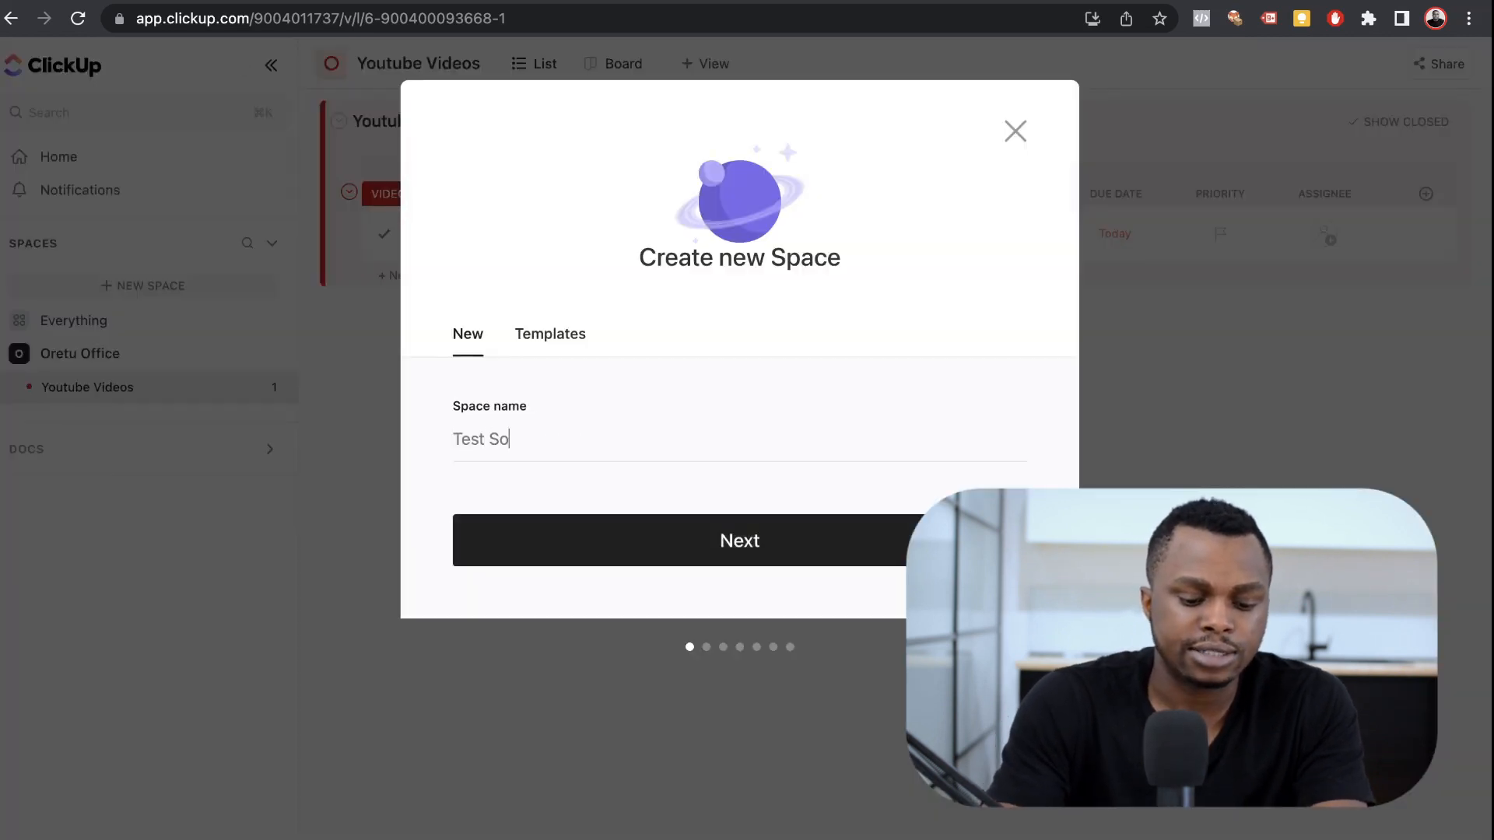
key(Return)
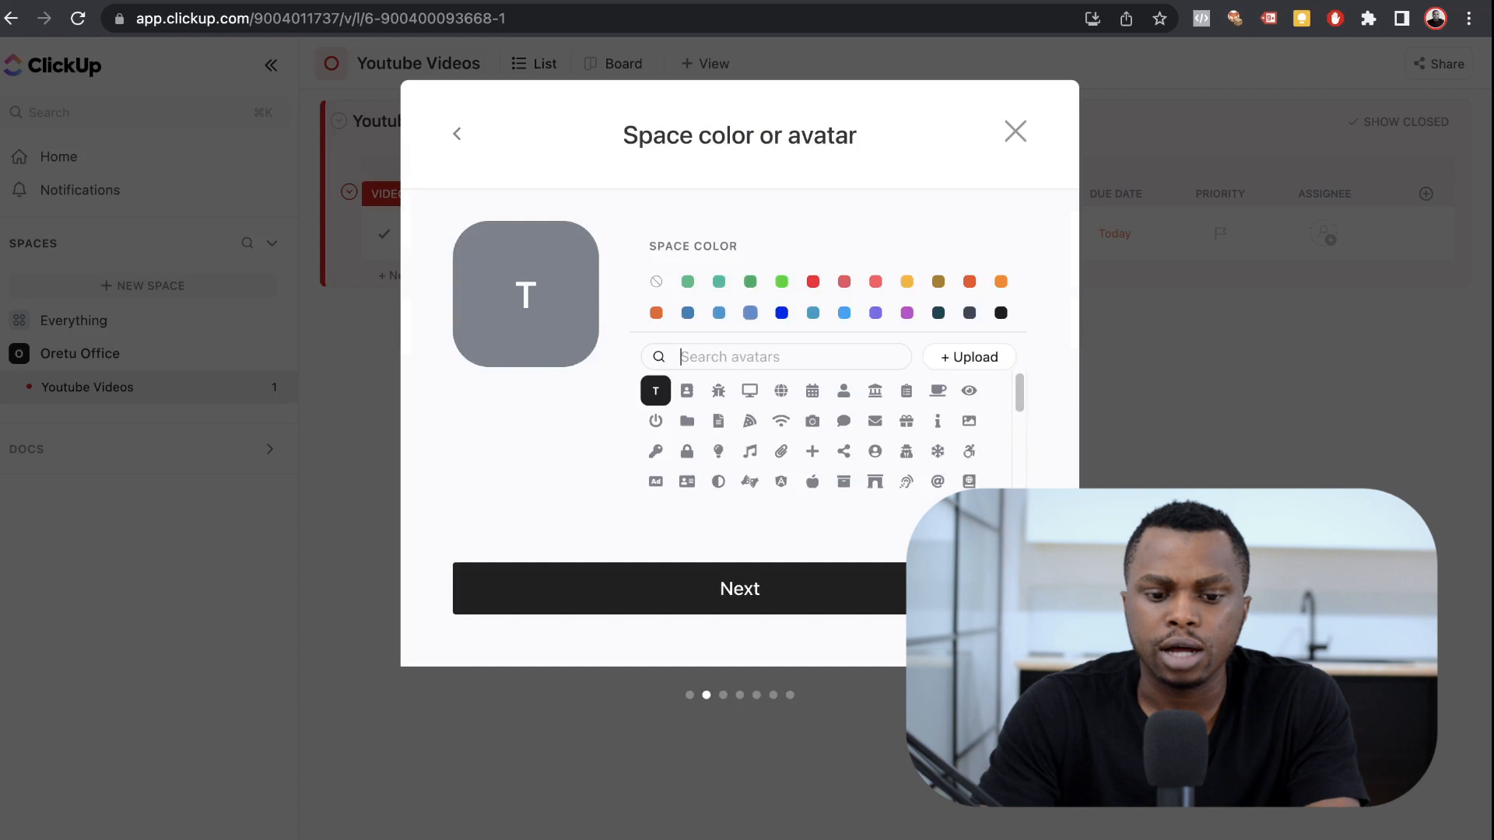
click(781, 312)
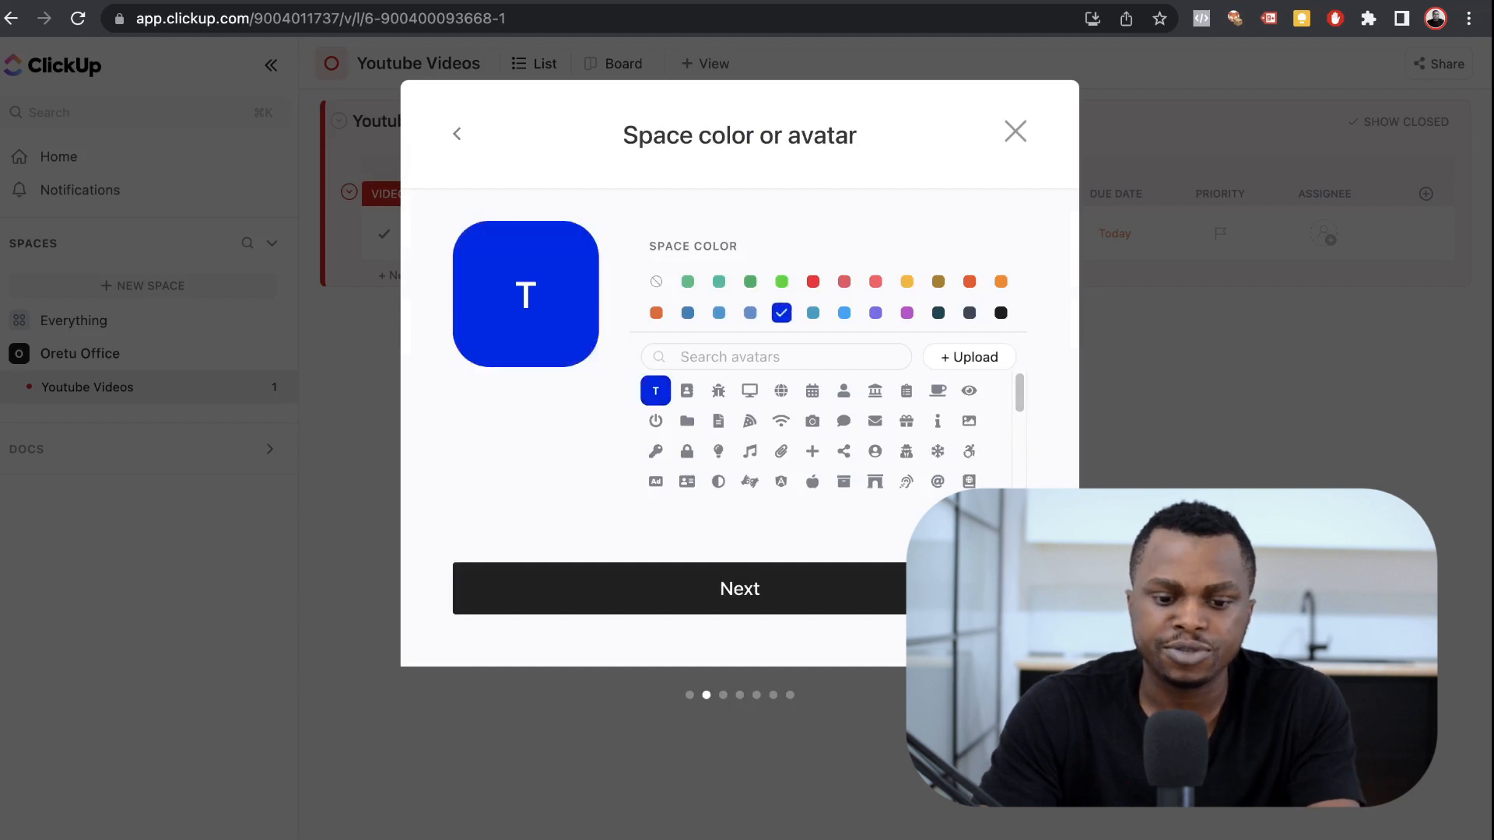
click(739, 591)
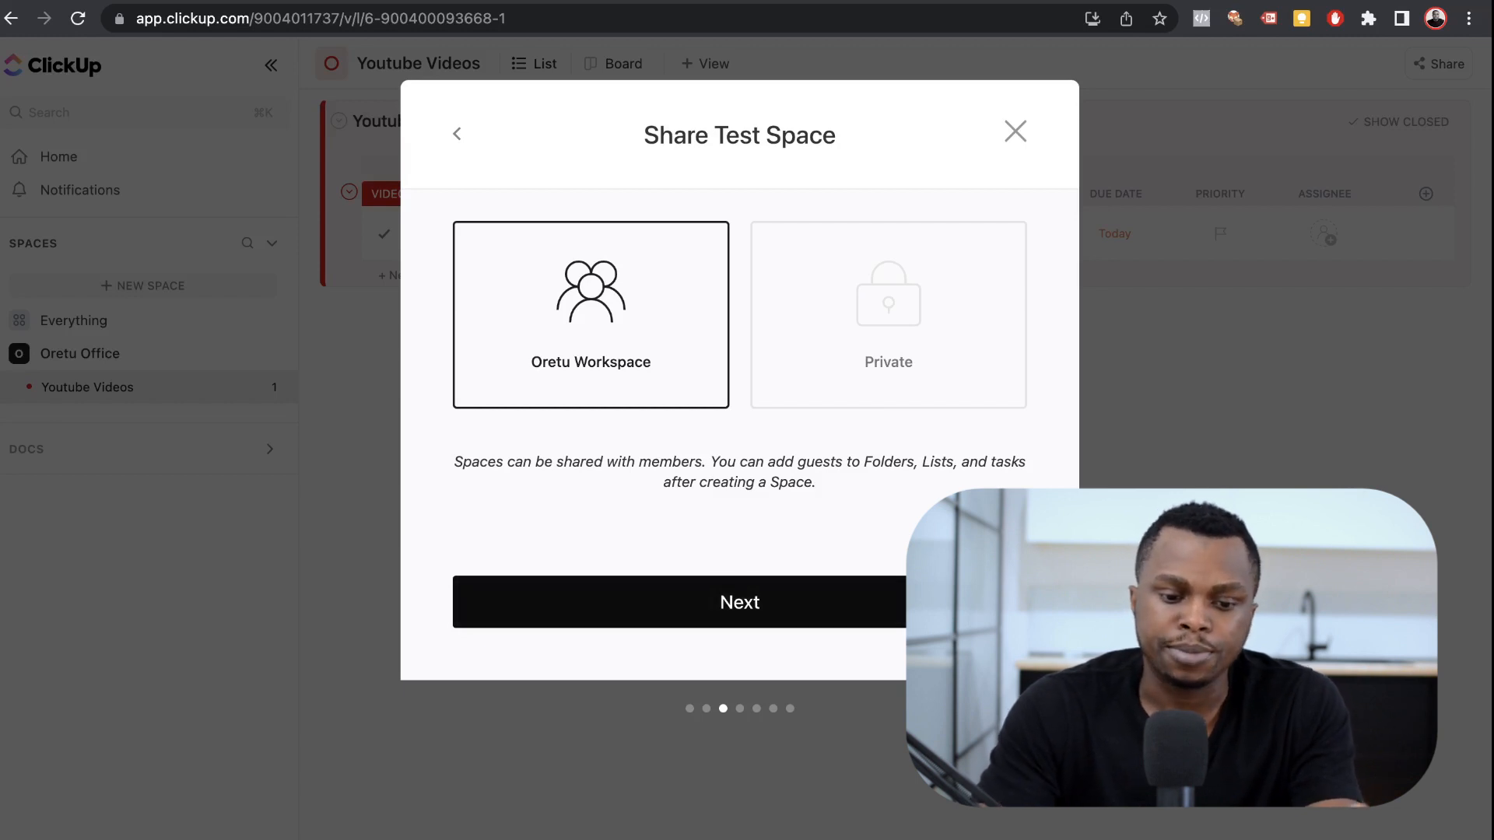
Step: Share Test Space with Oretu Workspace, accept the default statuses, ClickApps and views, and create the Space
click(739, 603)
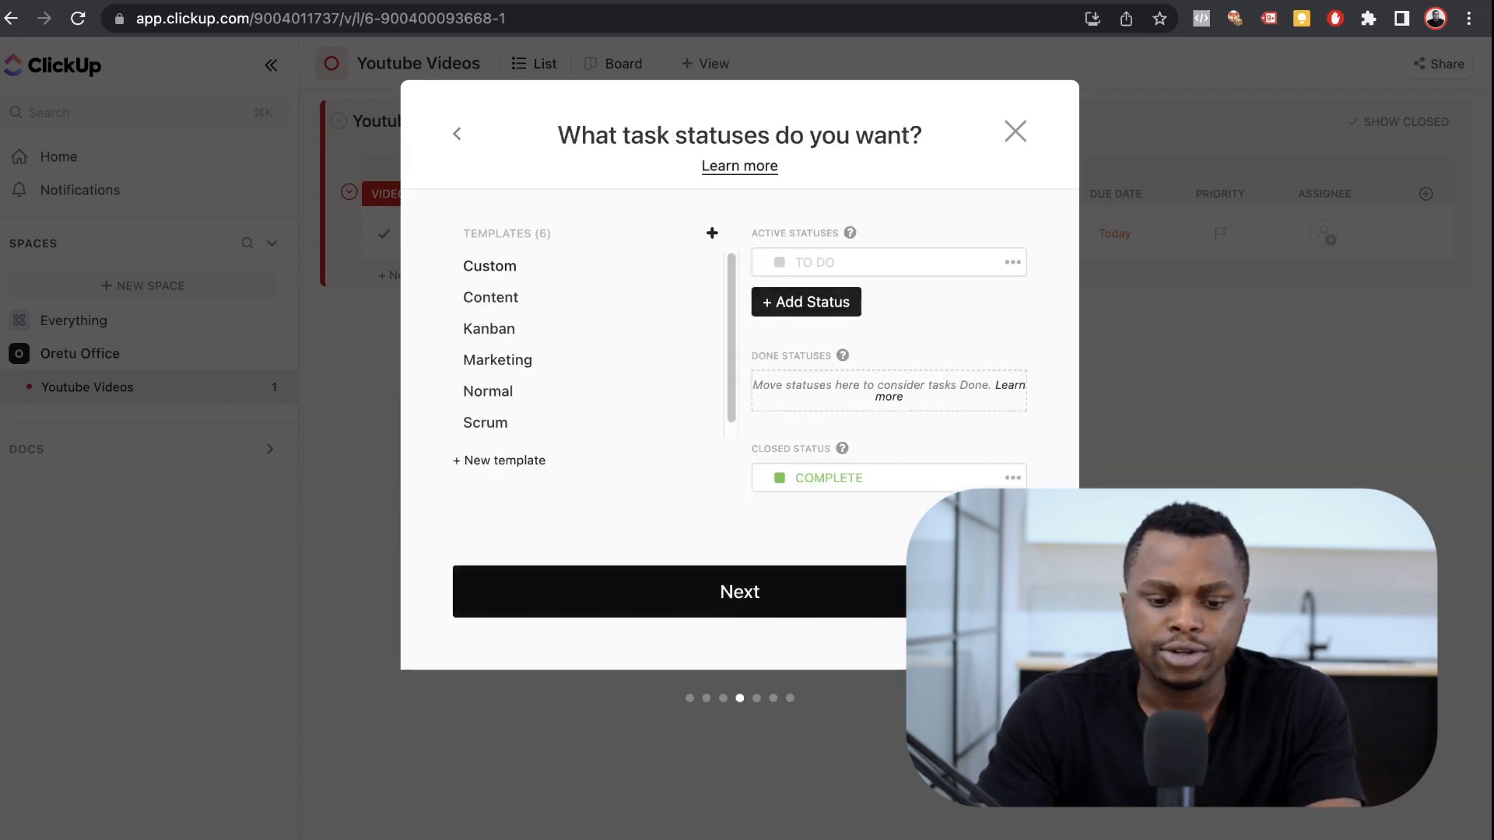
click(739, 592)
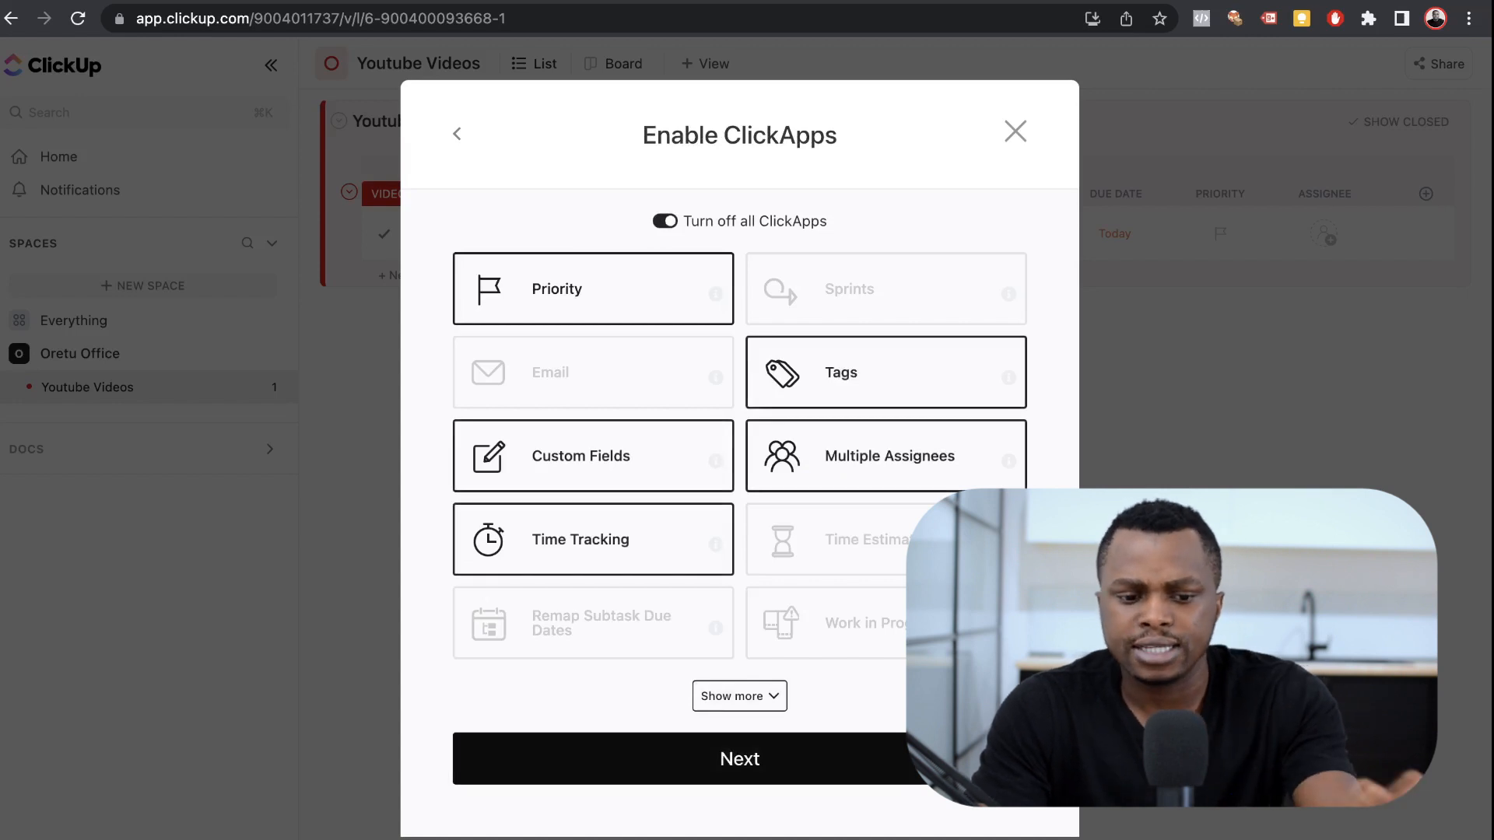
click(739, 758)
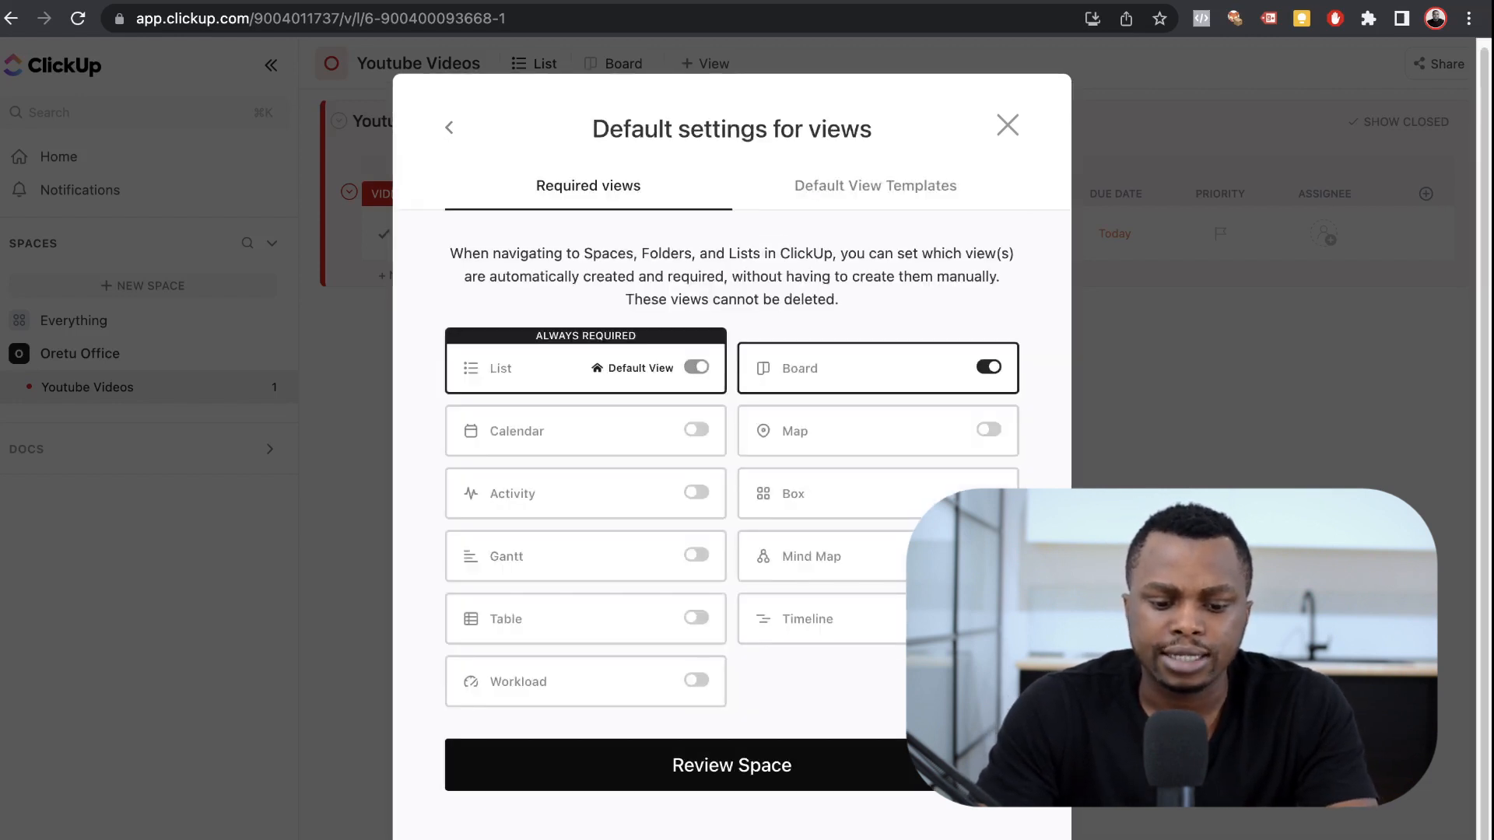
click(731, 765)
click(680, 651)
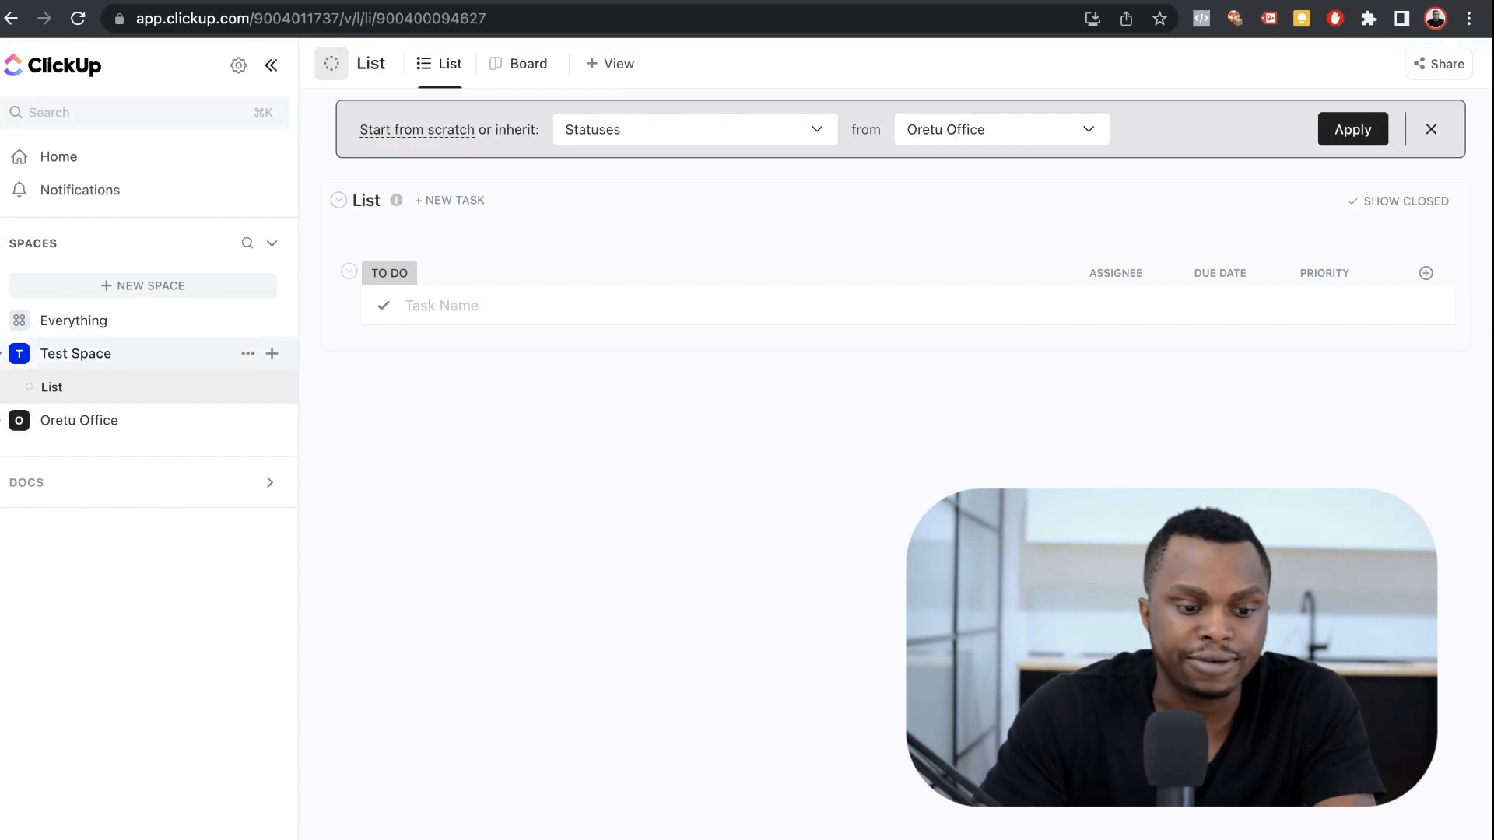
Step: Open Test Space and rename its default list to "Marketing Dept."
click(367, 200)
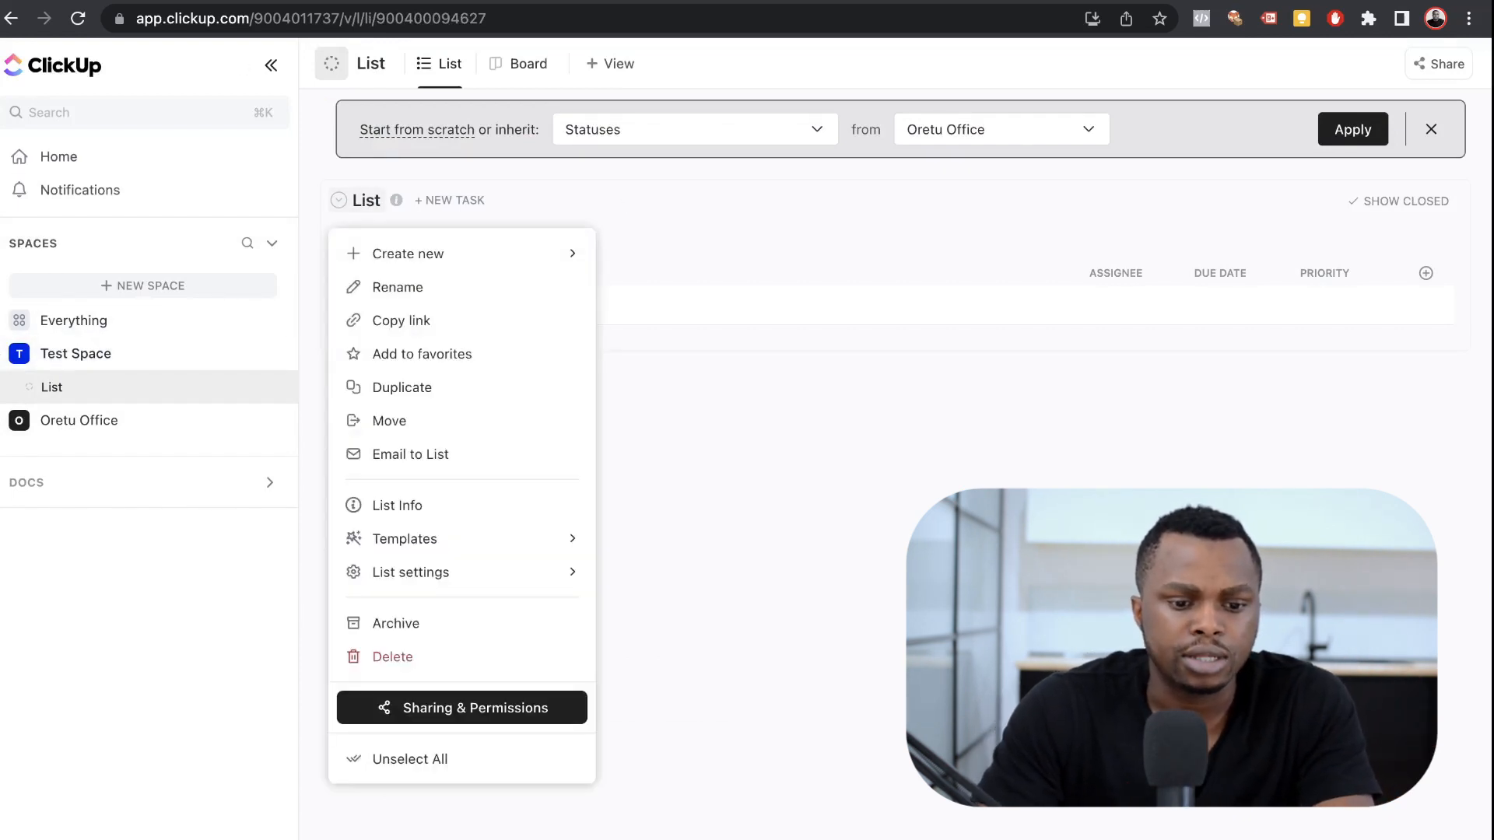
click(75, 353)
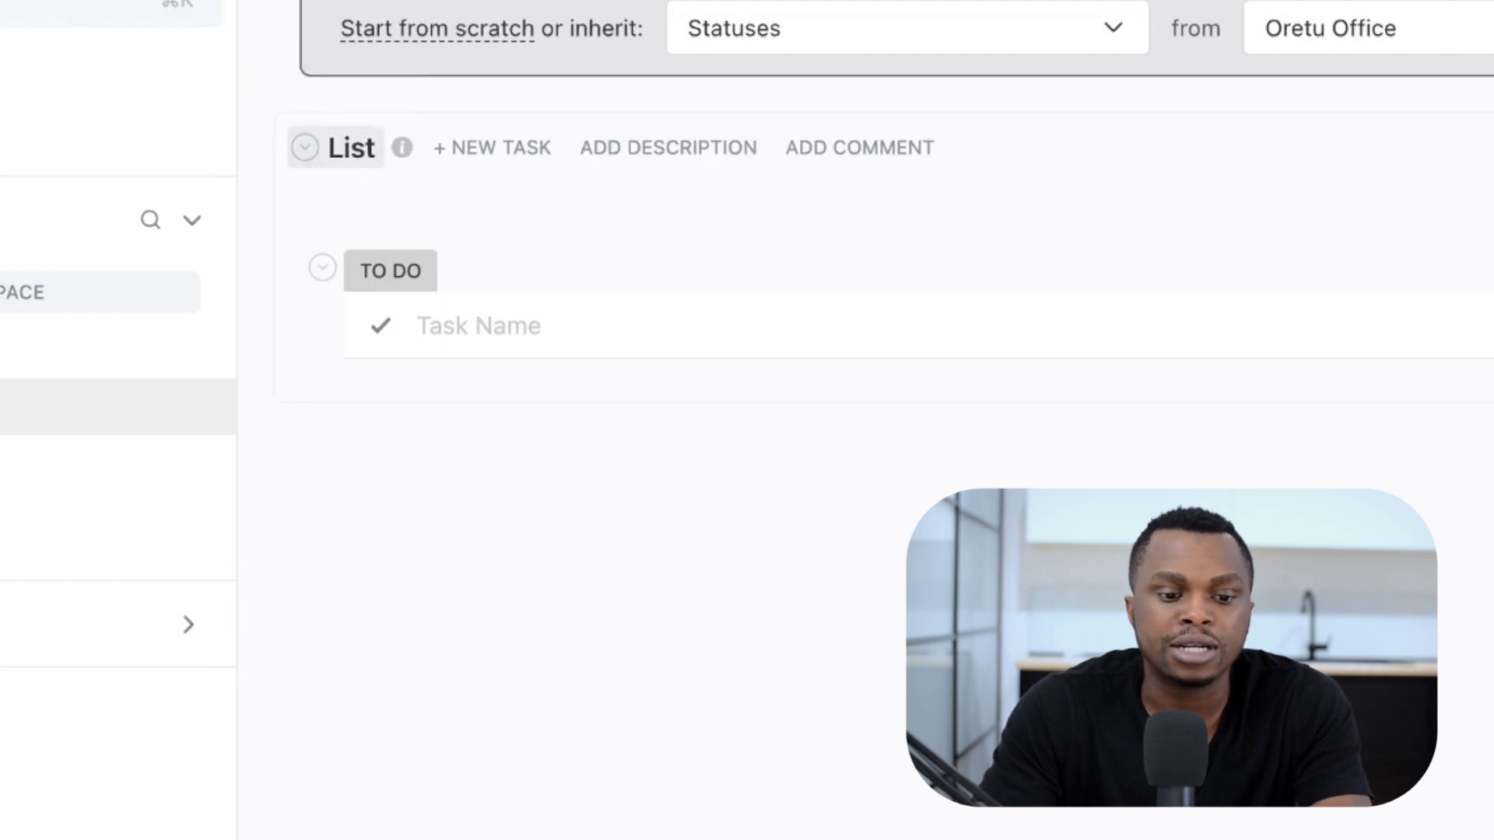
click(304, 147)
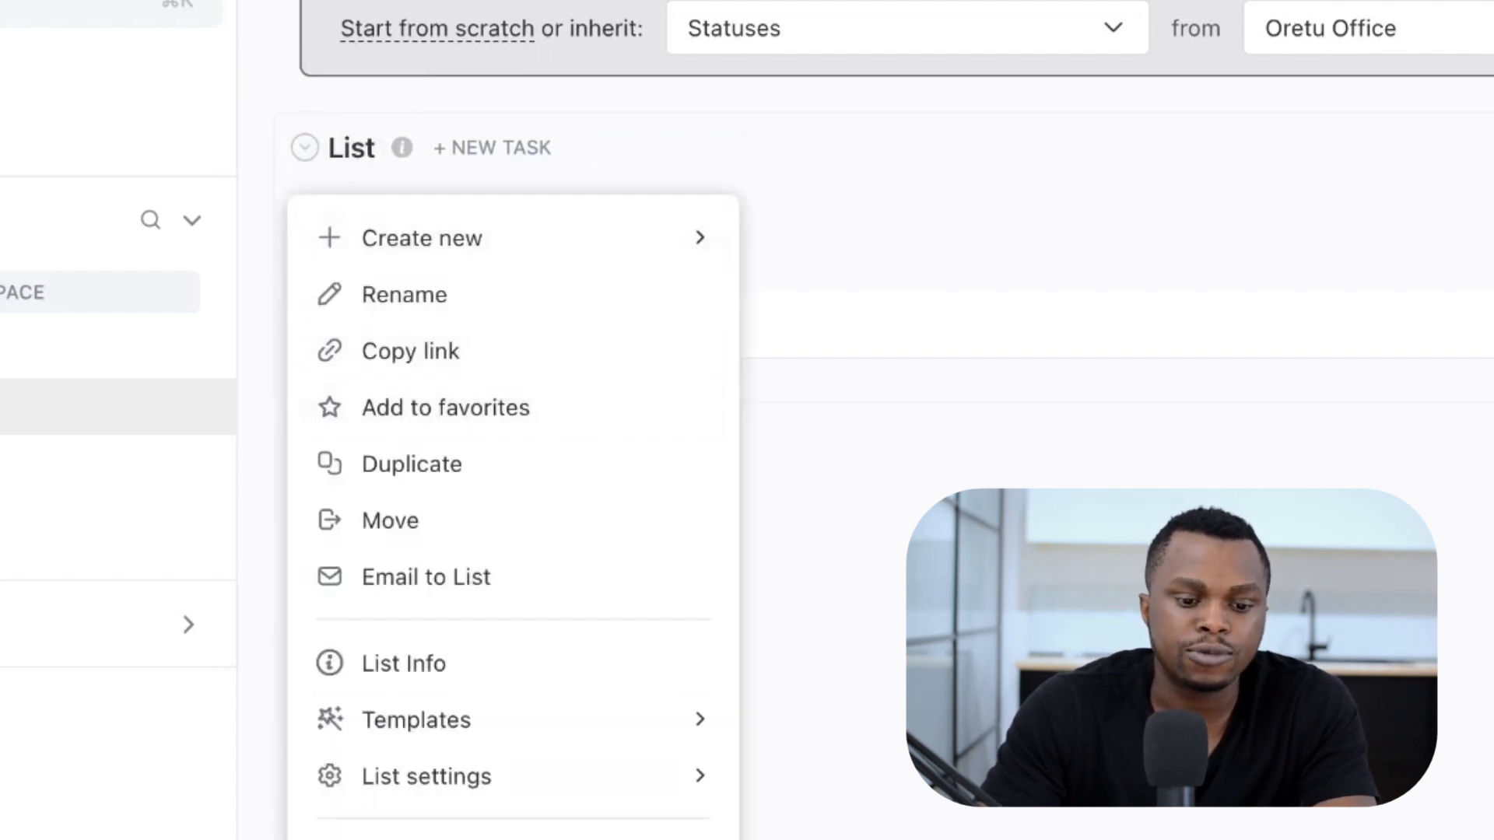
click(405, 294)
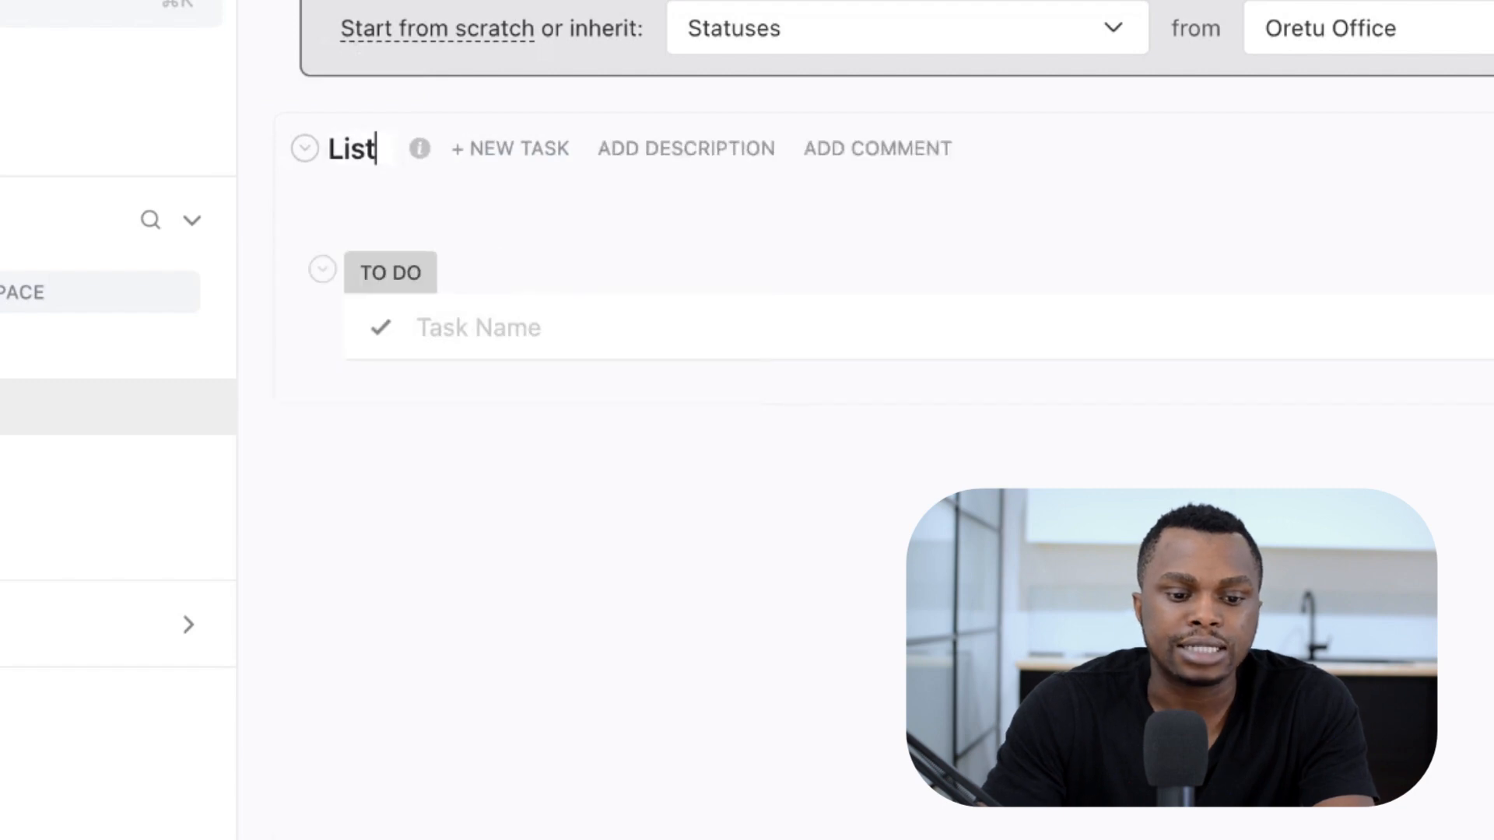
key(BackSpace)
key(BackSpace)
key(BackSpace)
key(BackSpace)
text(Ma)
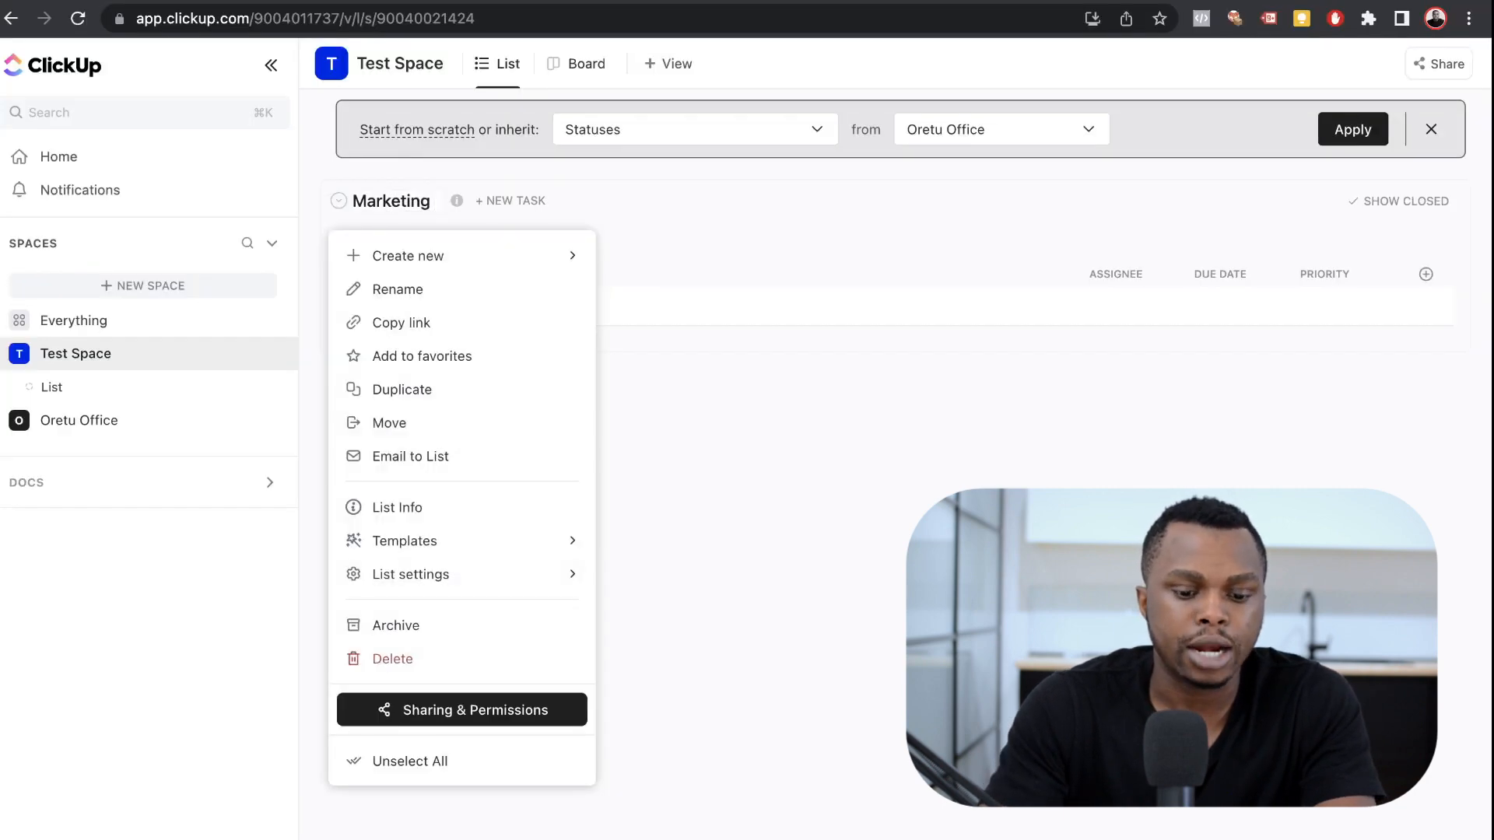
text(rketing Dept.)
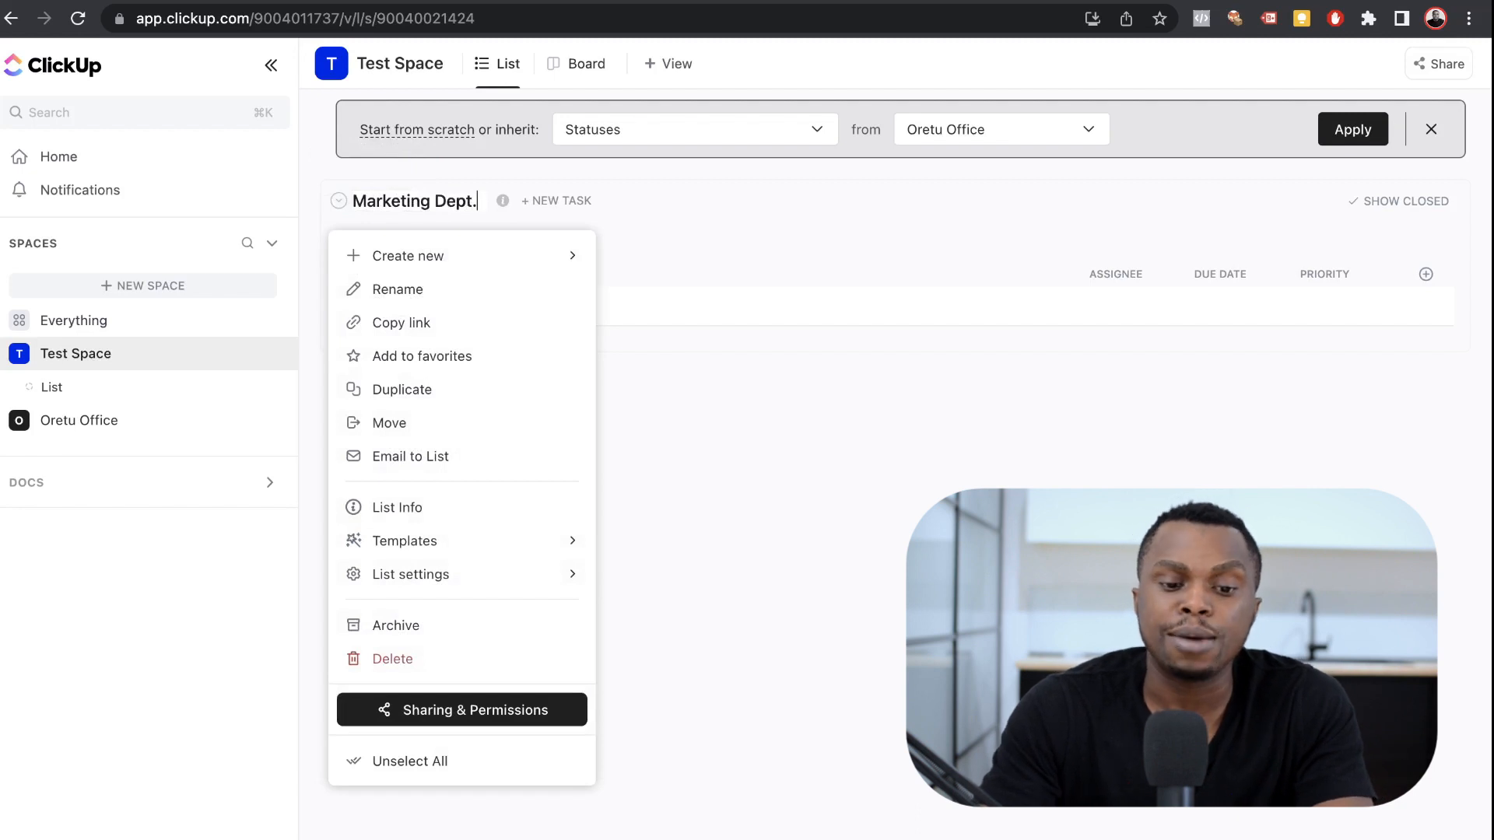
key(Return)
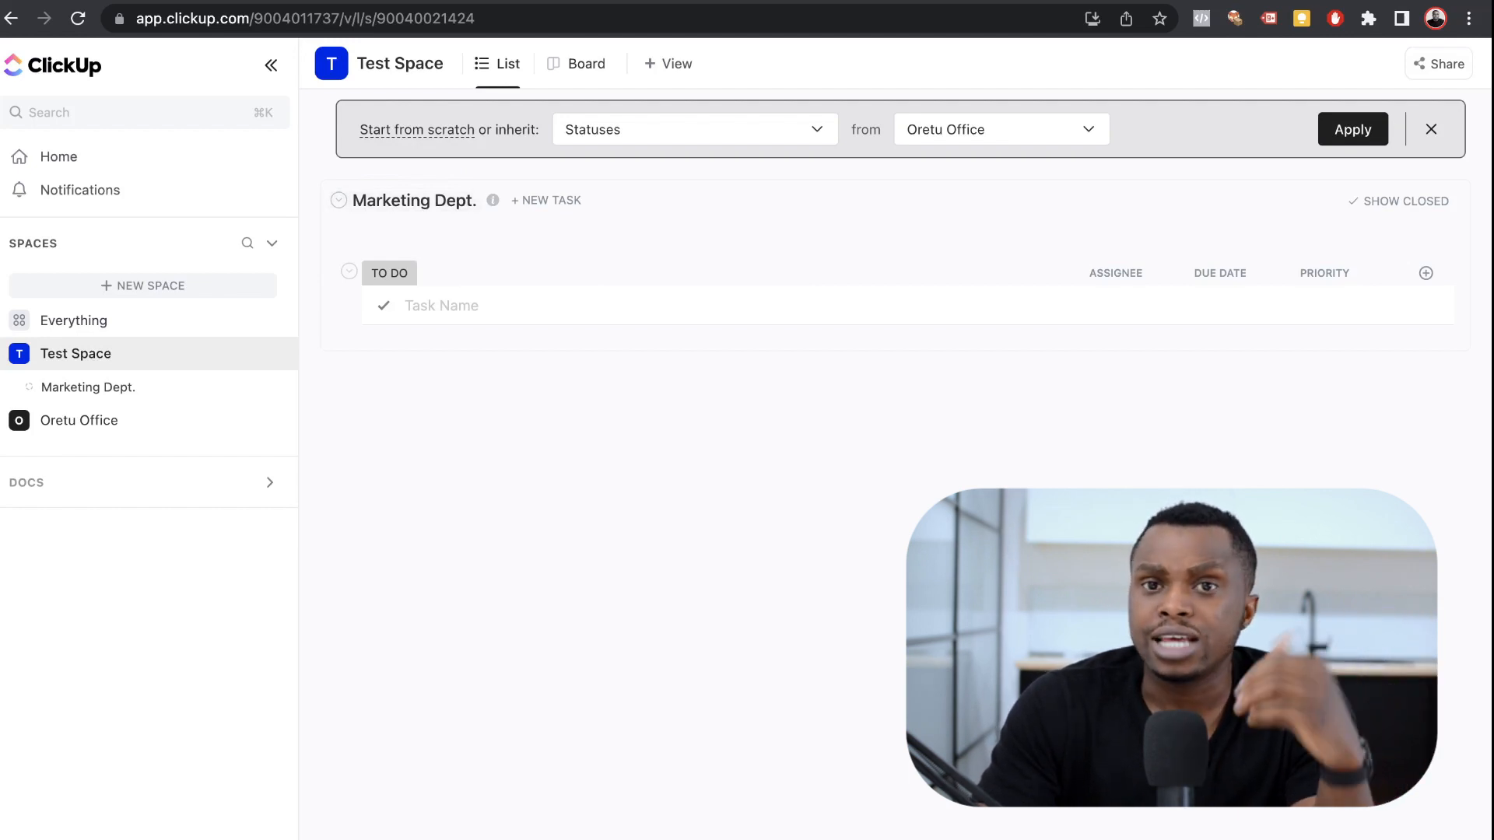
Step: Go to the Youtube Videos list in Oretu Office and read the ClickUp Tutorial for Beginners task's full idea breakdown
click(78, 420)
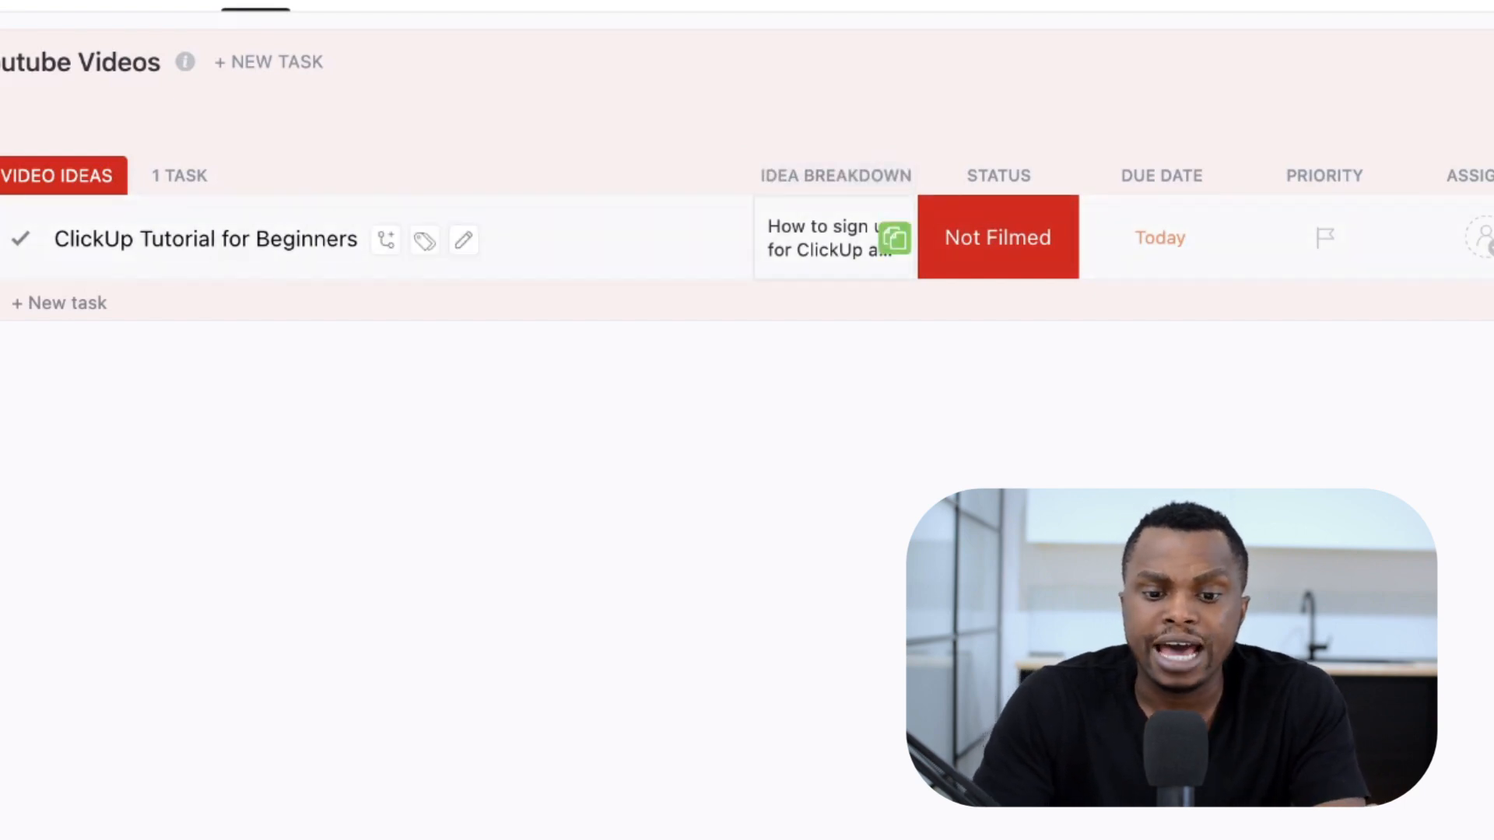
click(895, 237)
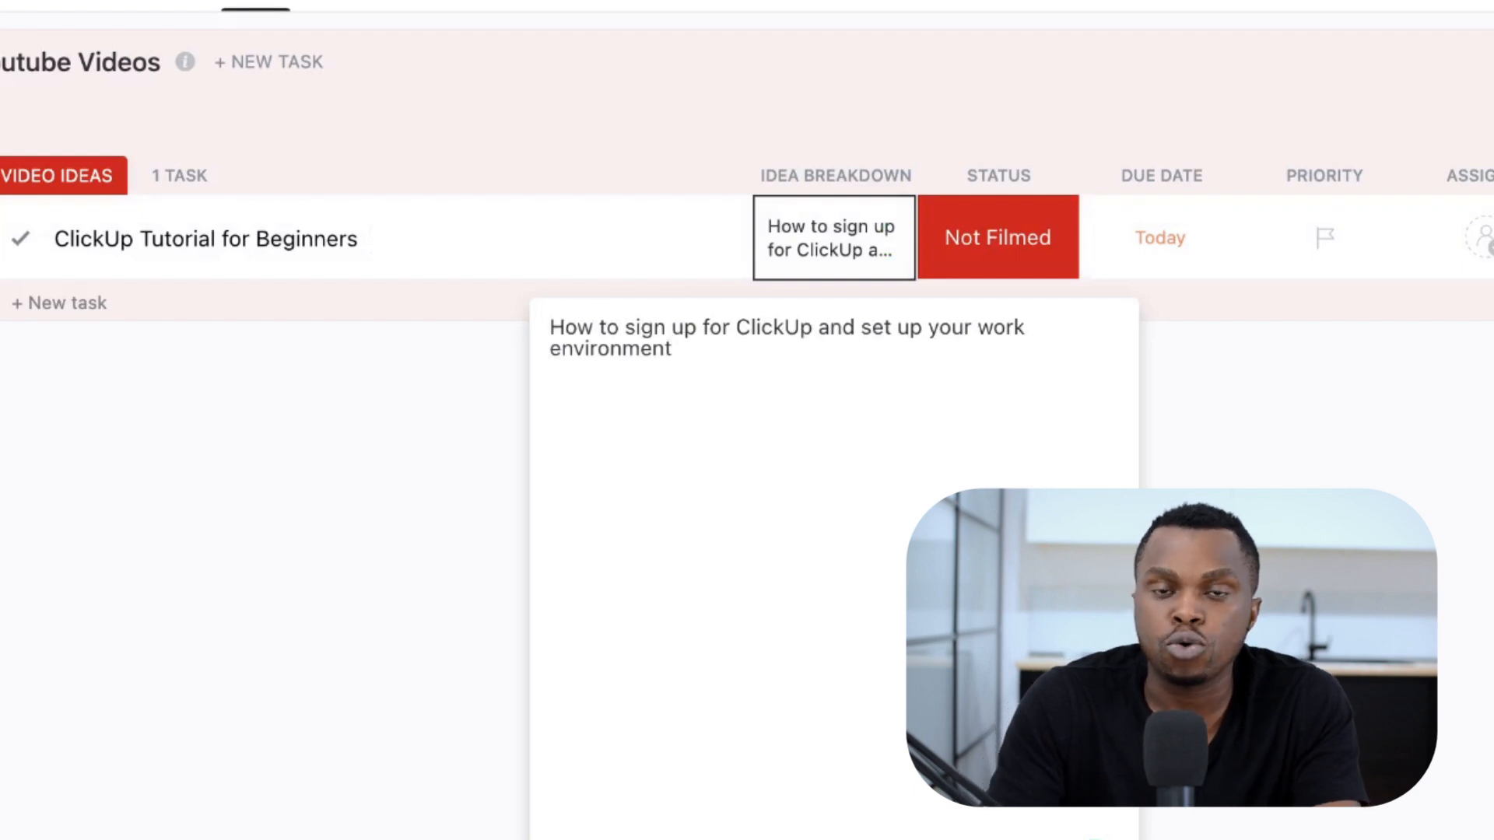
key(Escape)
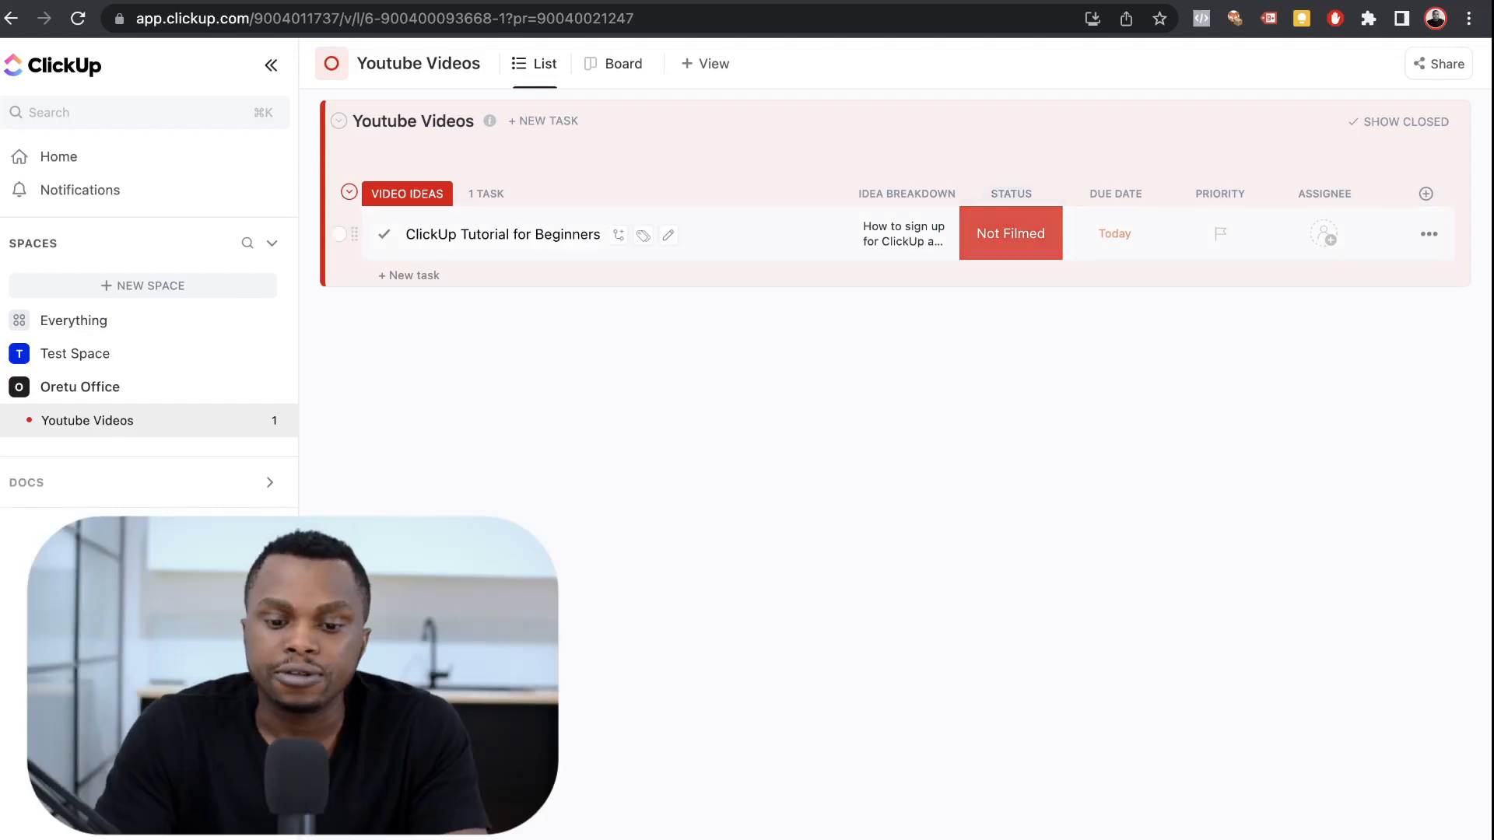
Step: Switch the ClickUp Tutorial for Beginners task's status through Filmed, Not Filmed and Edited, ending on Uploaded
click(1011, 233)
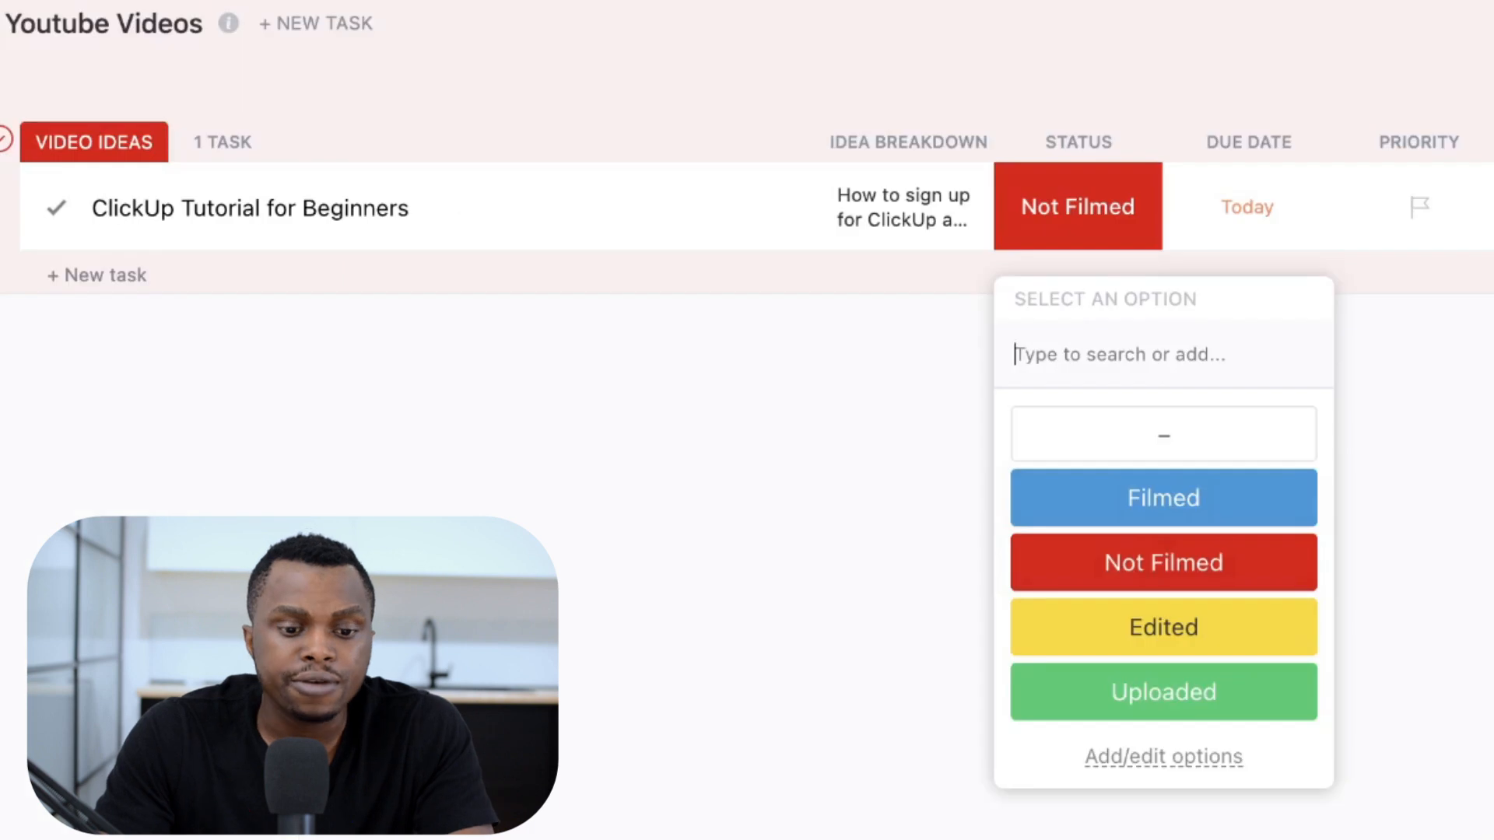
click(1163, 498)
click(1078, 206)
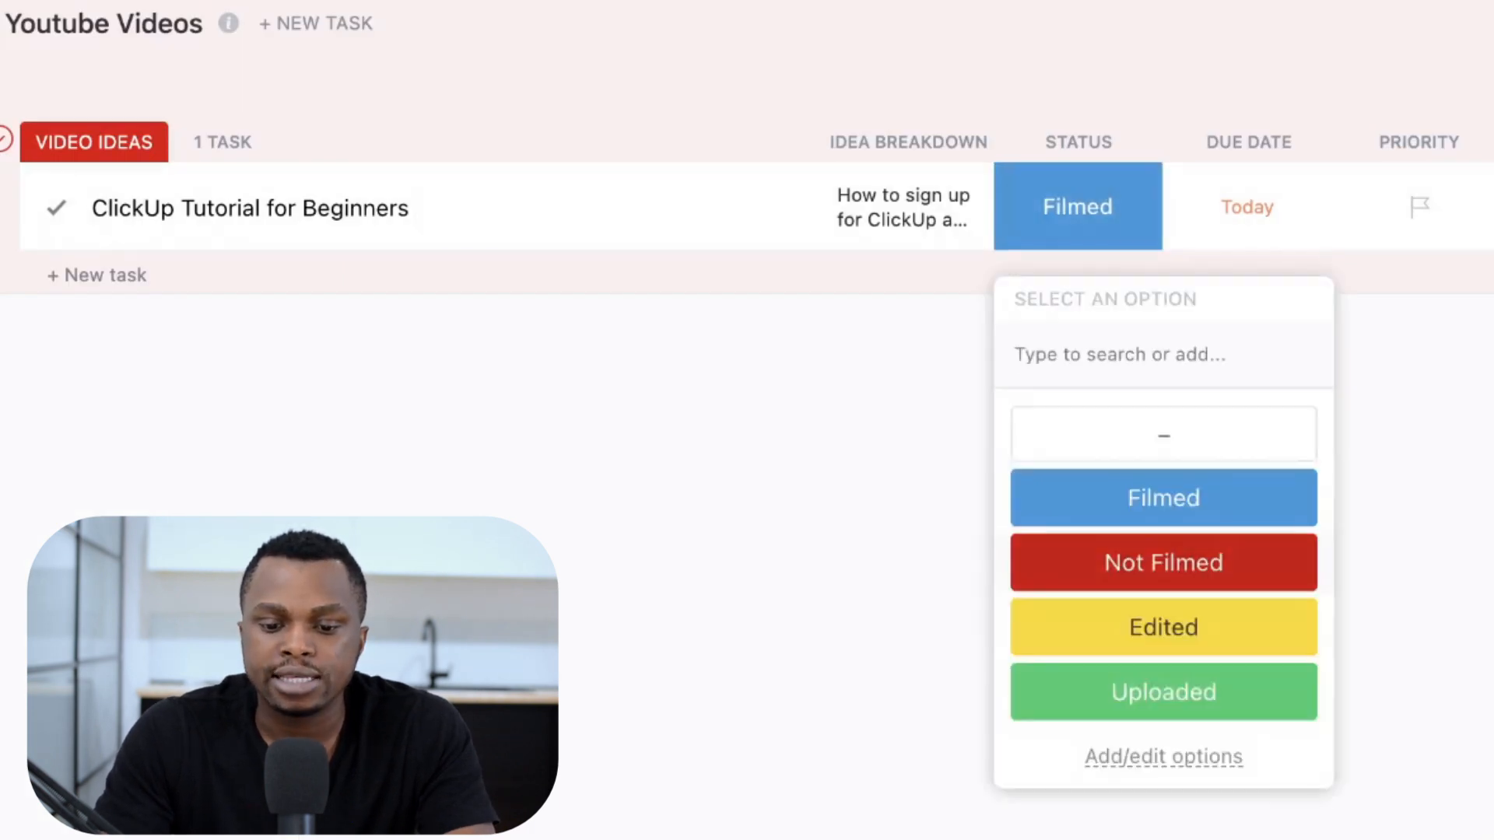
click(1164, 560)
click(1078, 206)
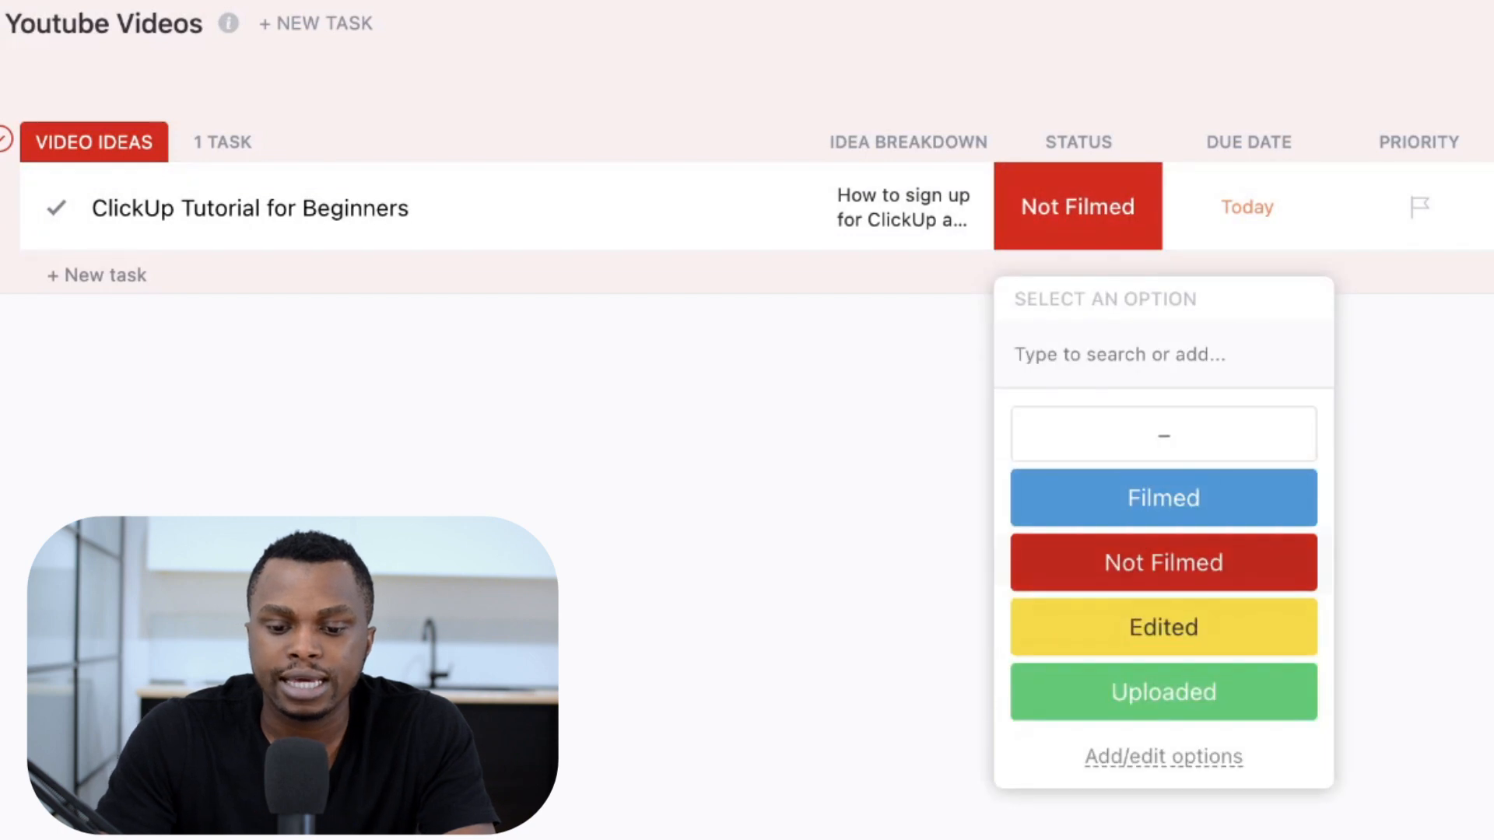
click(1160, 623)
click(1077, 206)
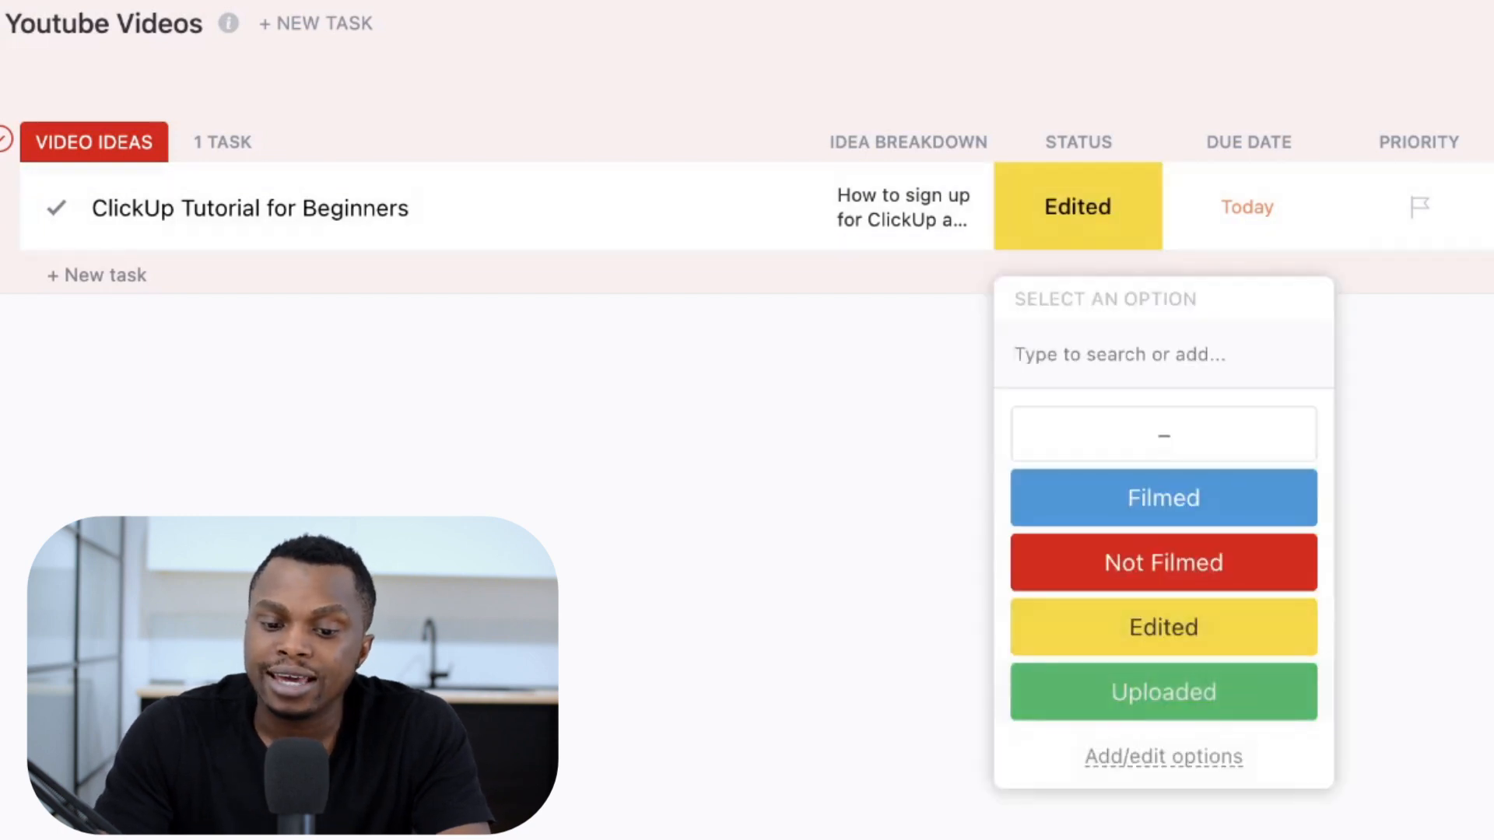
click(1160, 690)
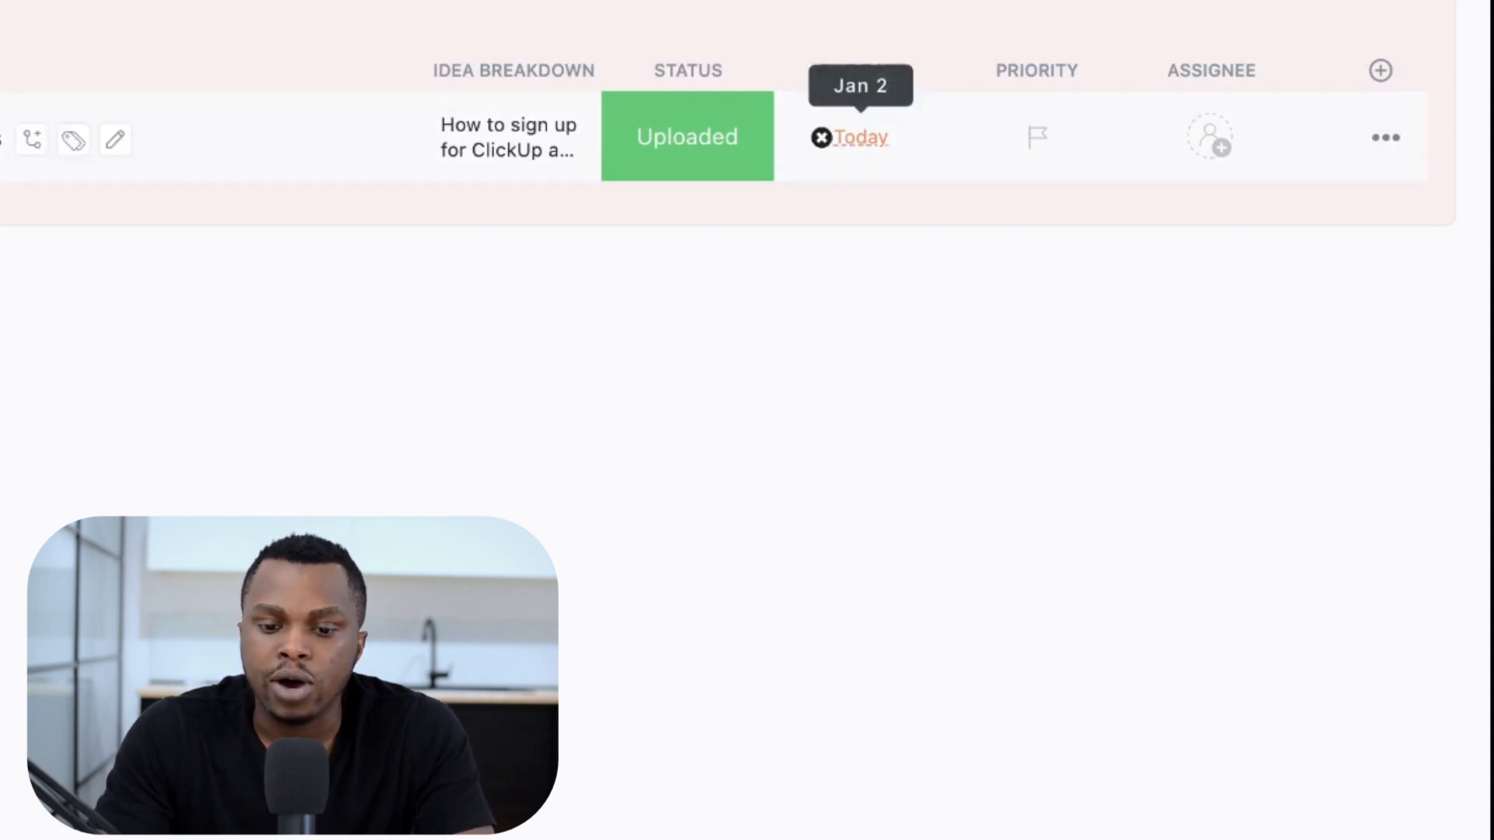
Step: Set the ClickUp Tutorial for Beginners task's due date to January 3, 2023
click(860, 137)
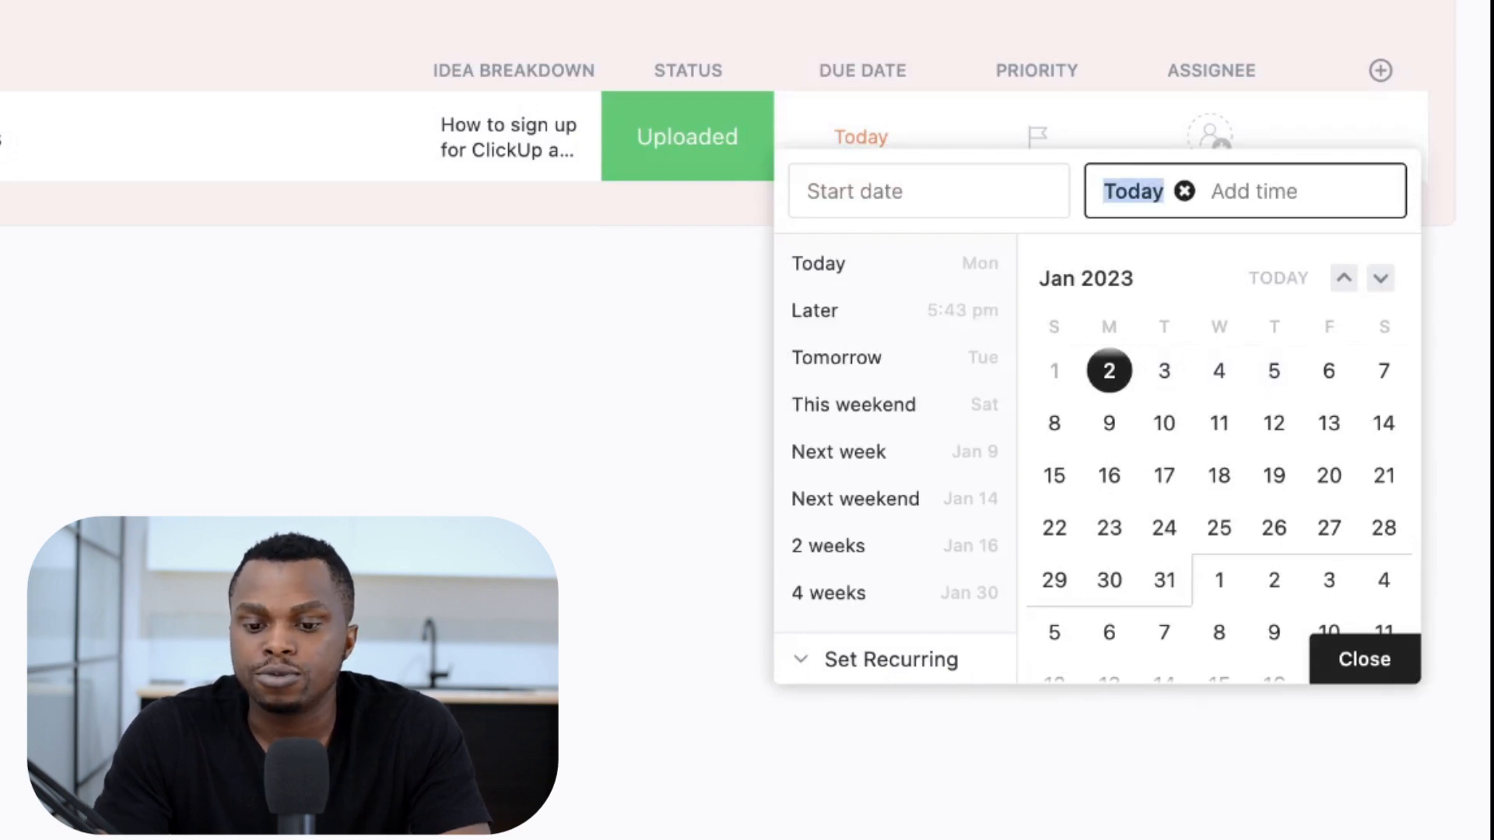
click(1164, 372)
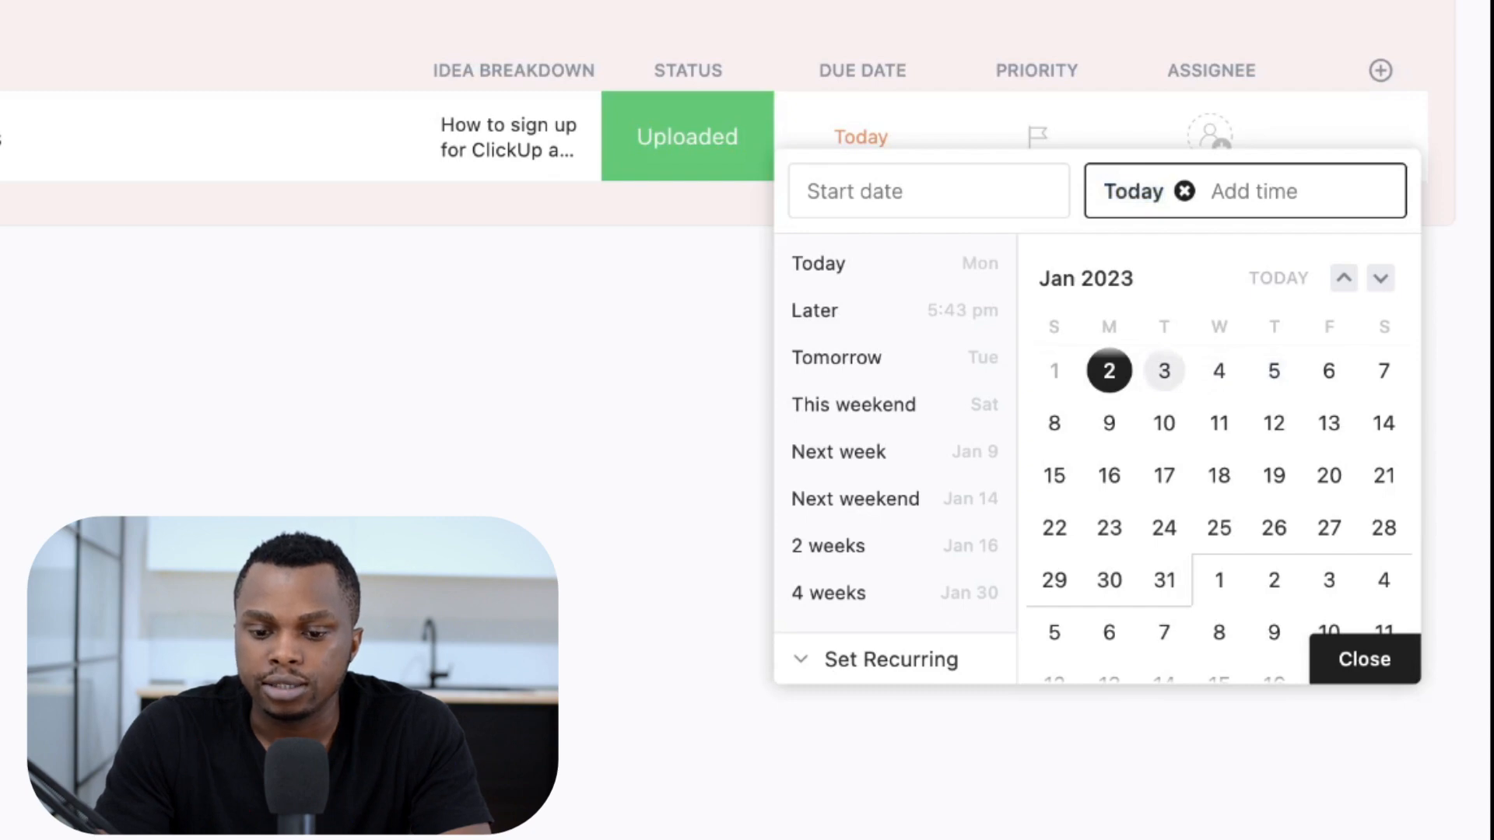
click(1364, 659)
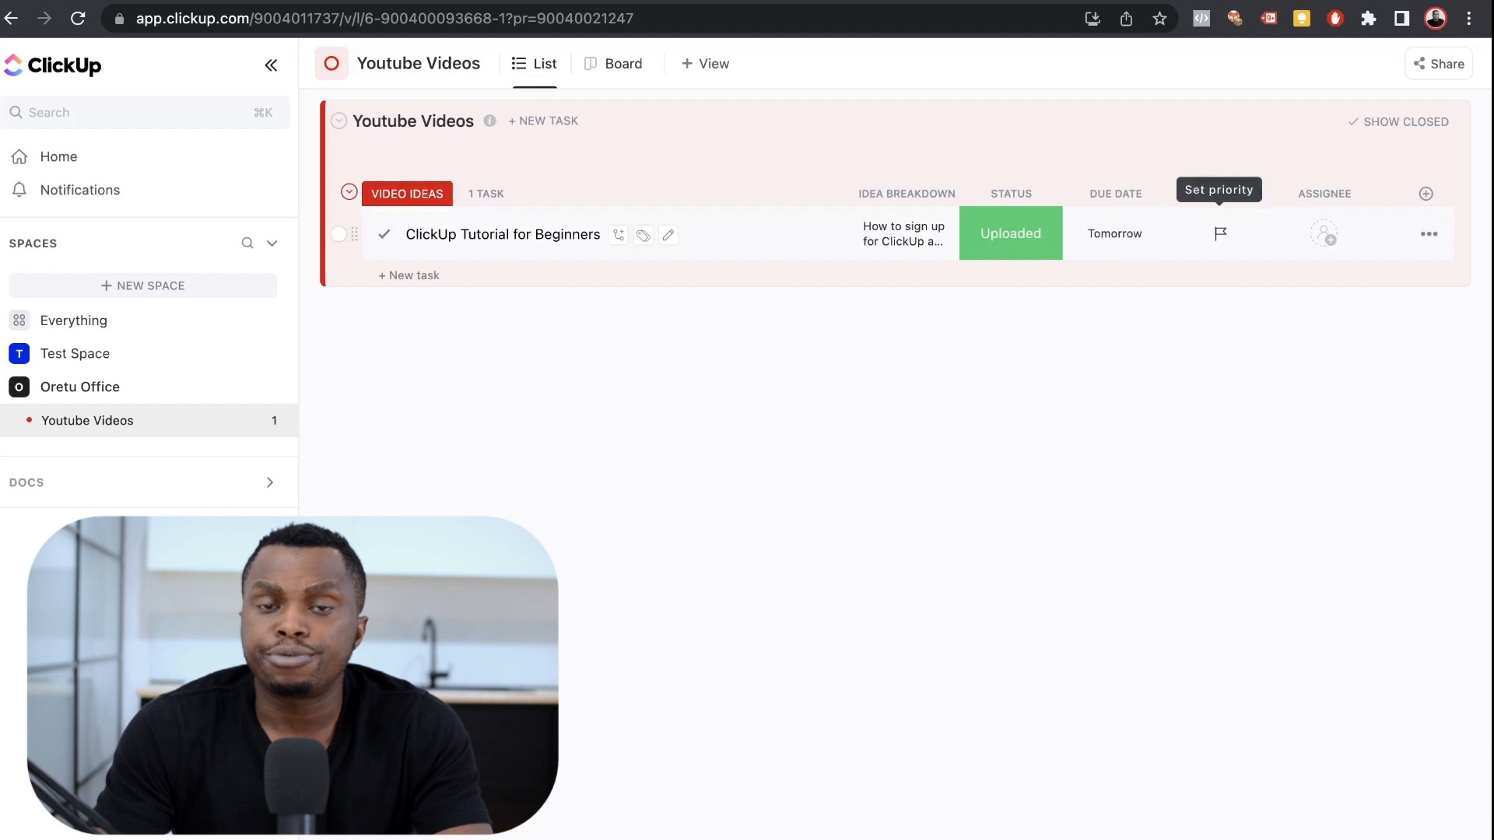
Step: Set the ClickUp Tutorial for Beginners task's priority to Urgent and assign the task to Me
click(1220, 233)
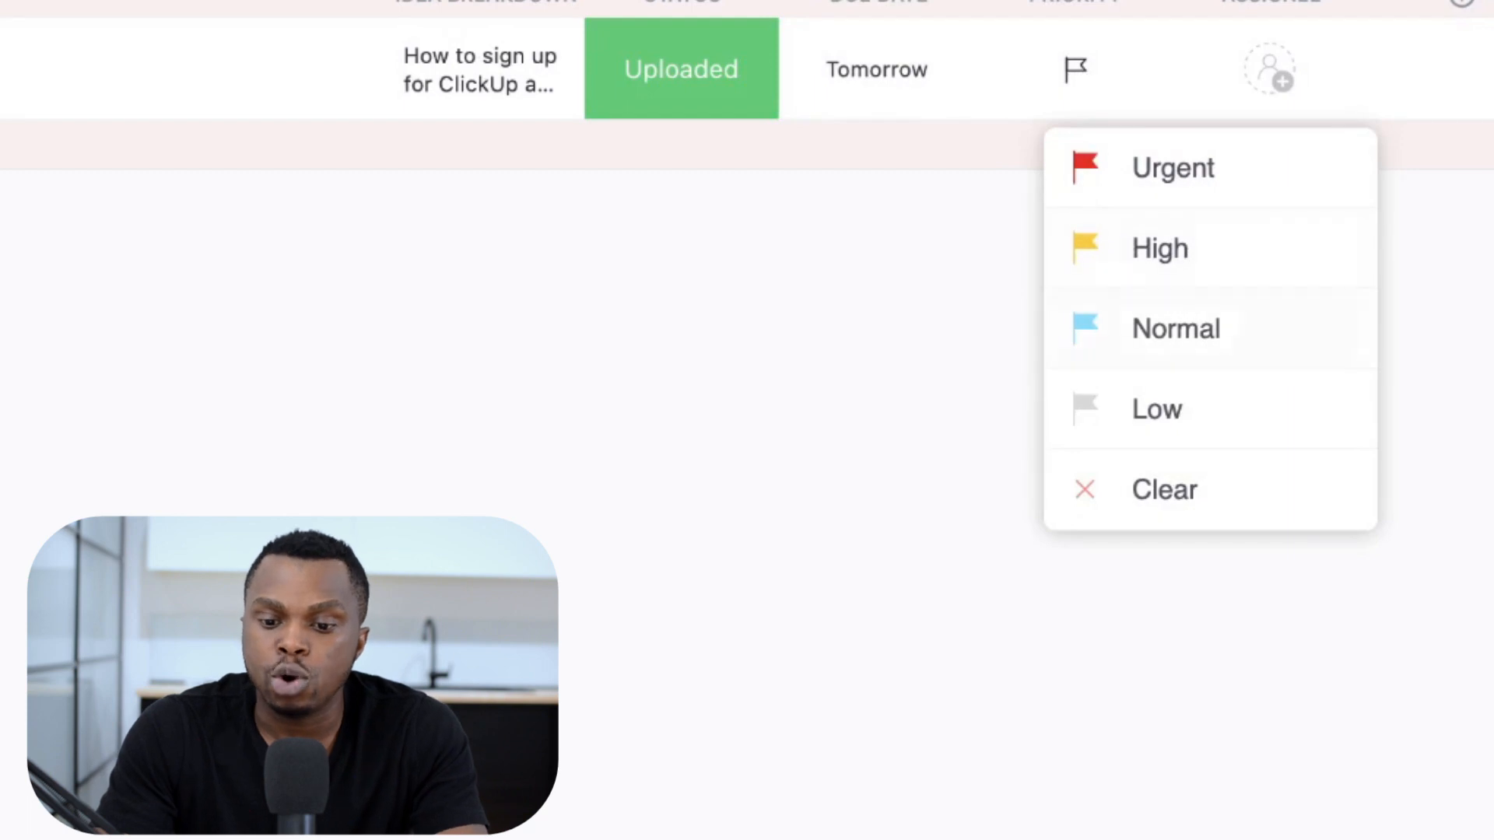
key(Escape)
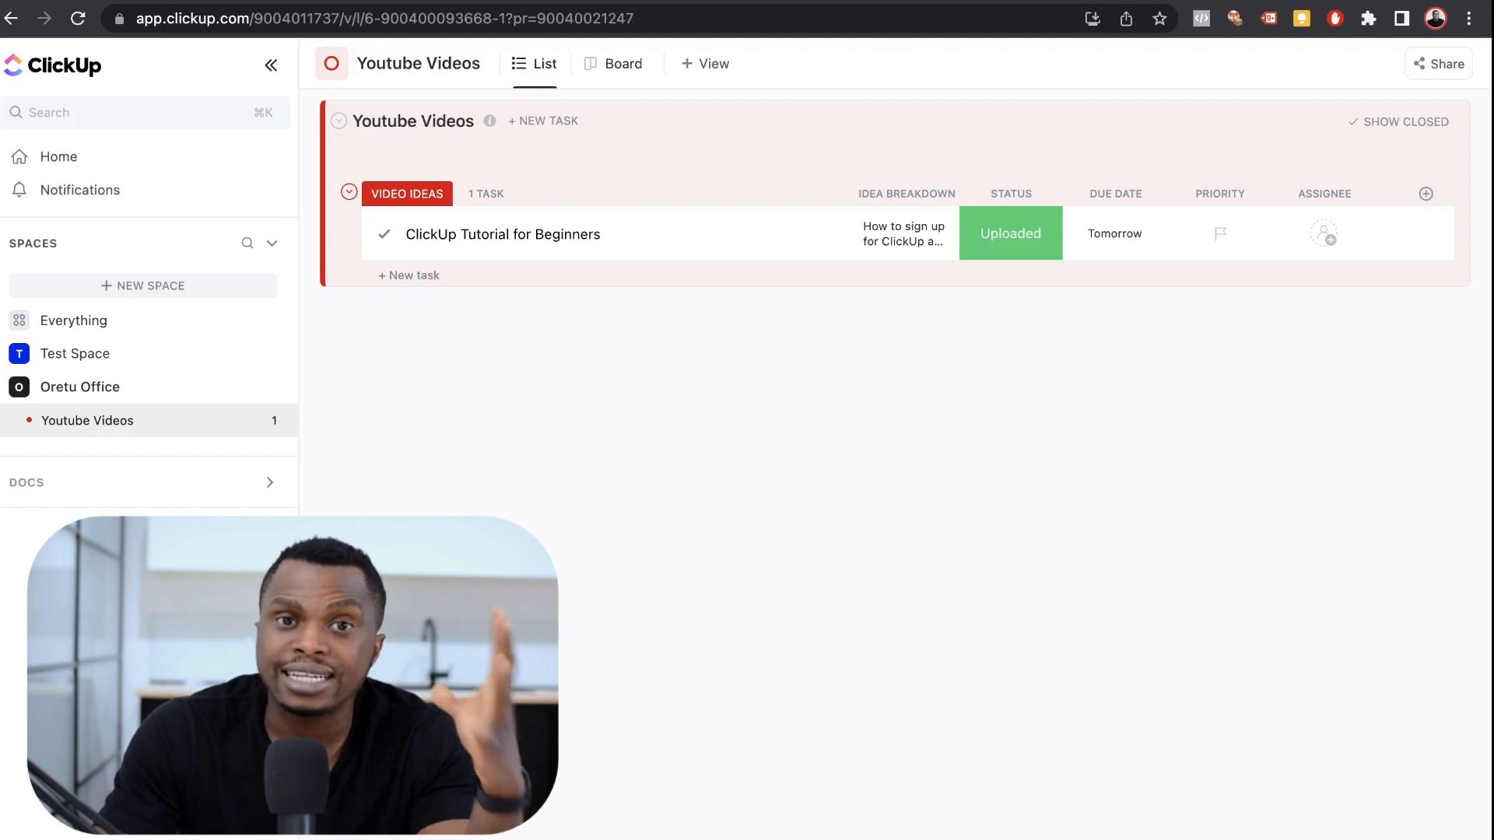
click(1220, 234)
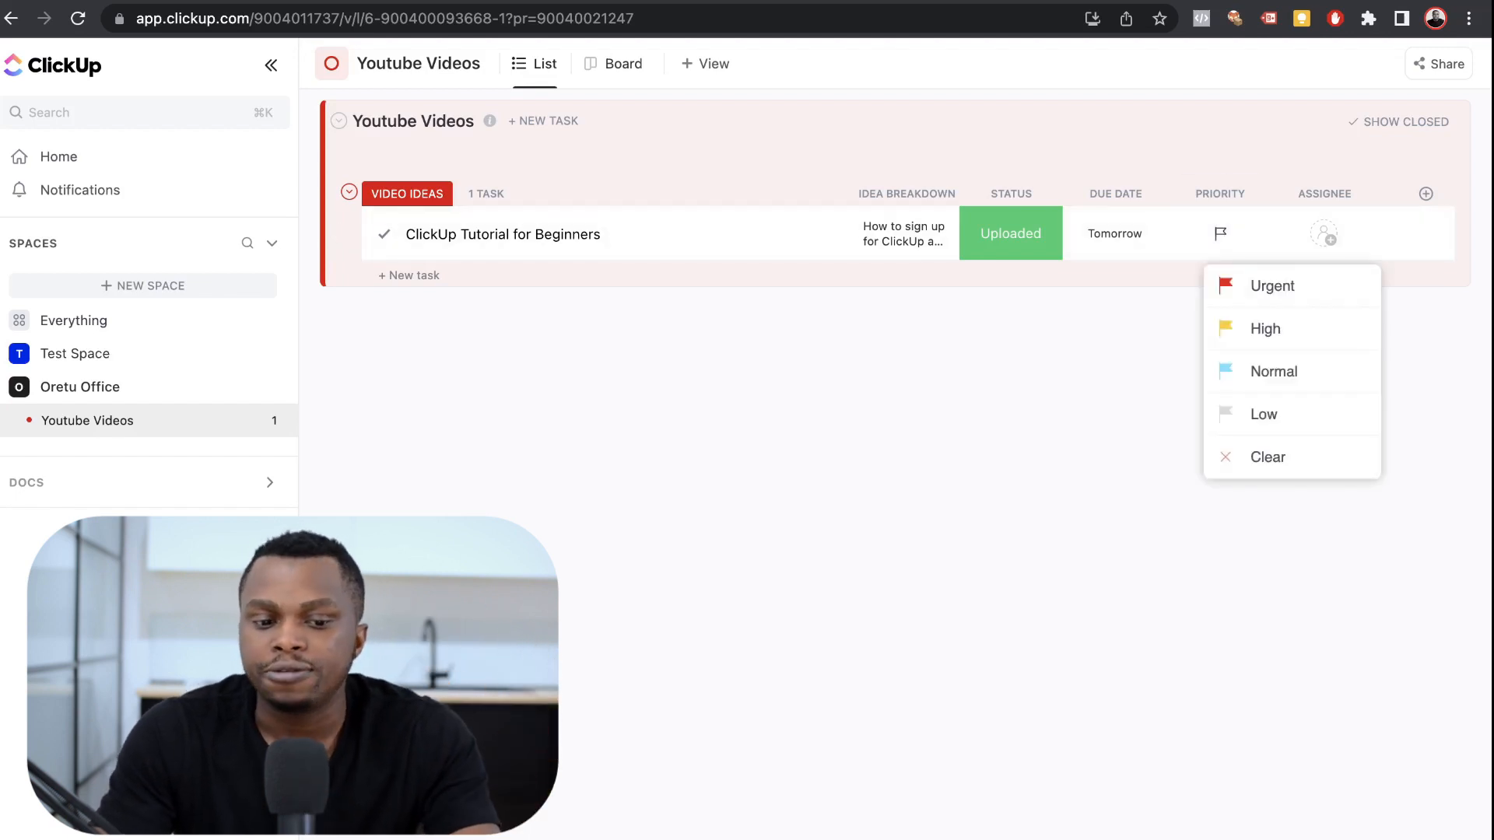
click(1272, 286)
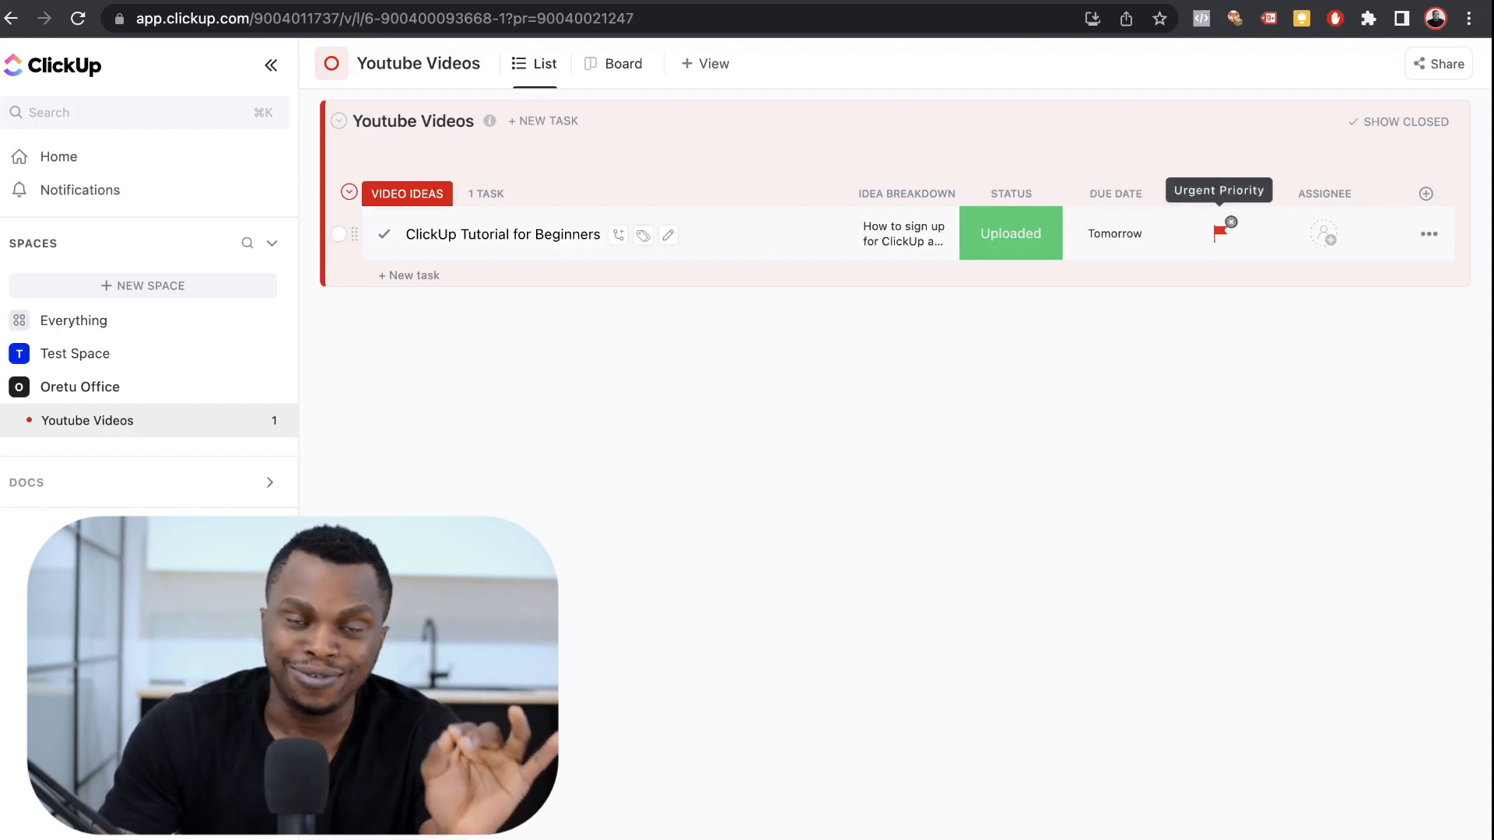
click(1323, 233)
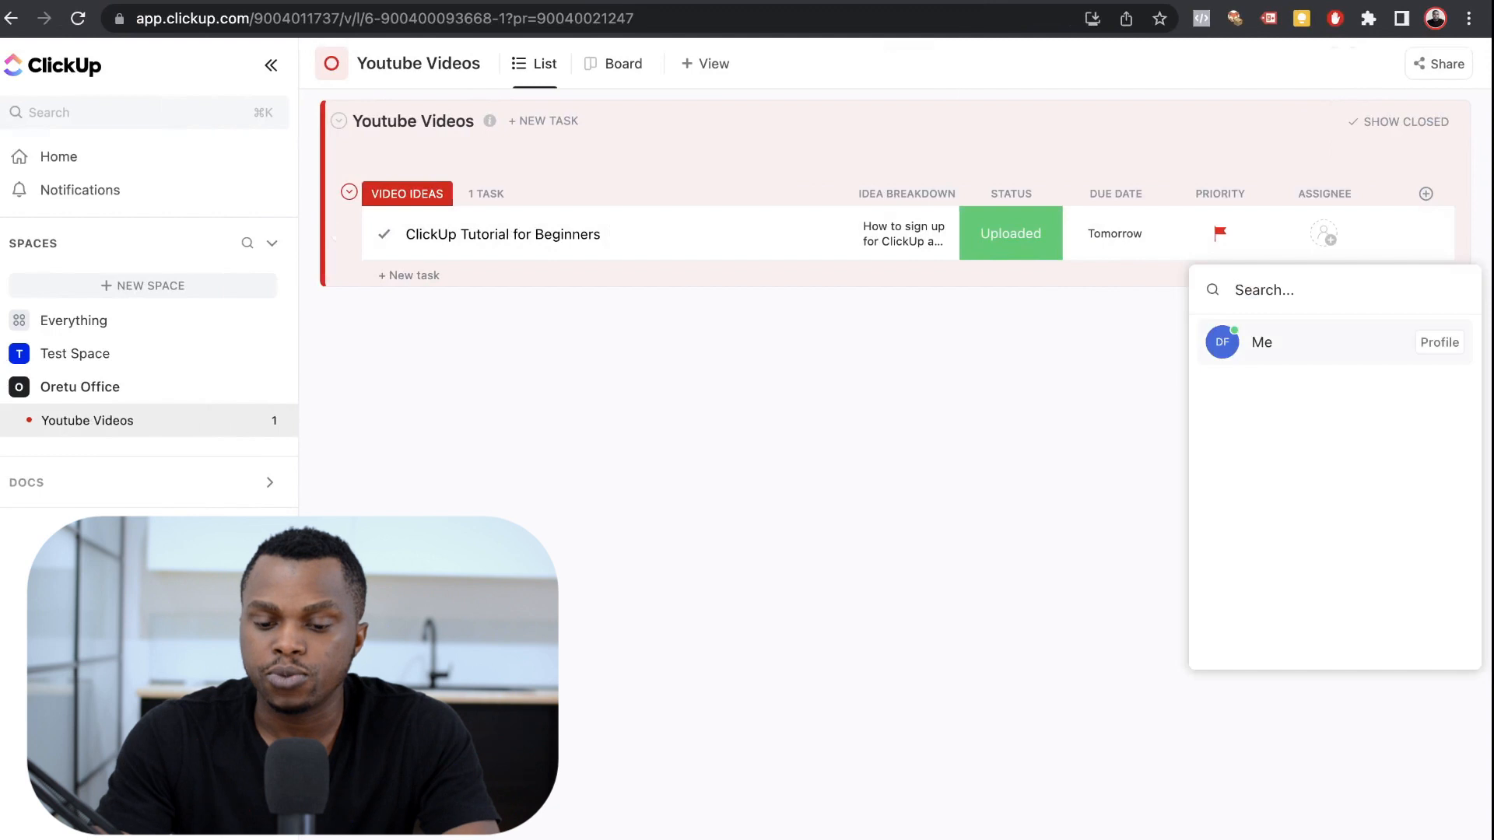
click(1261, 343)
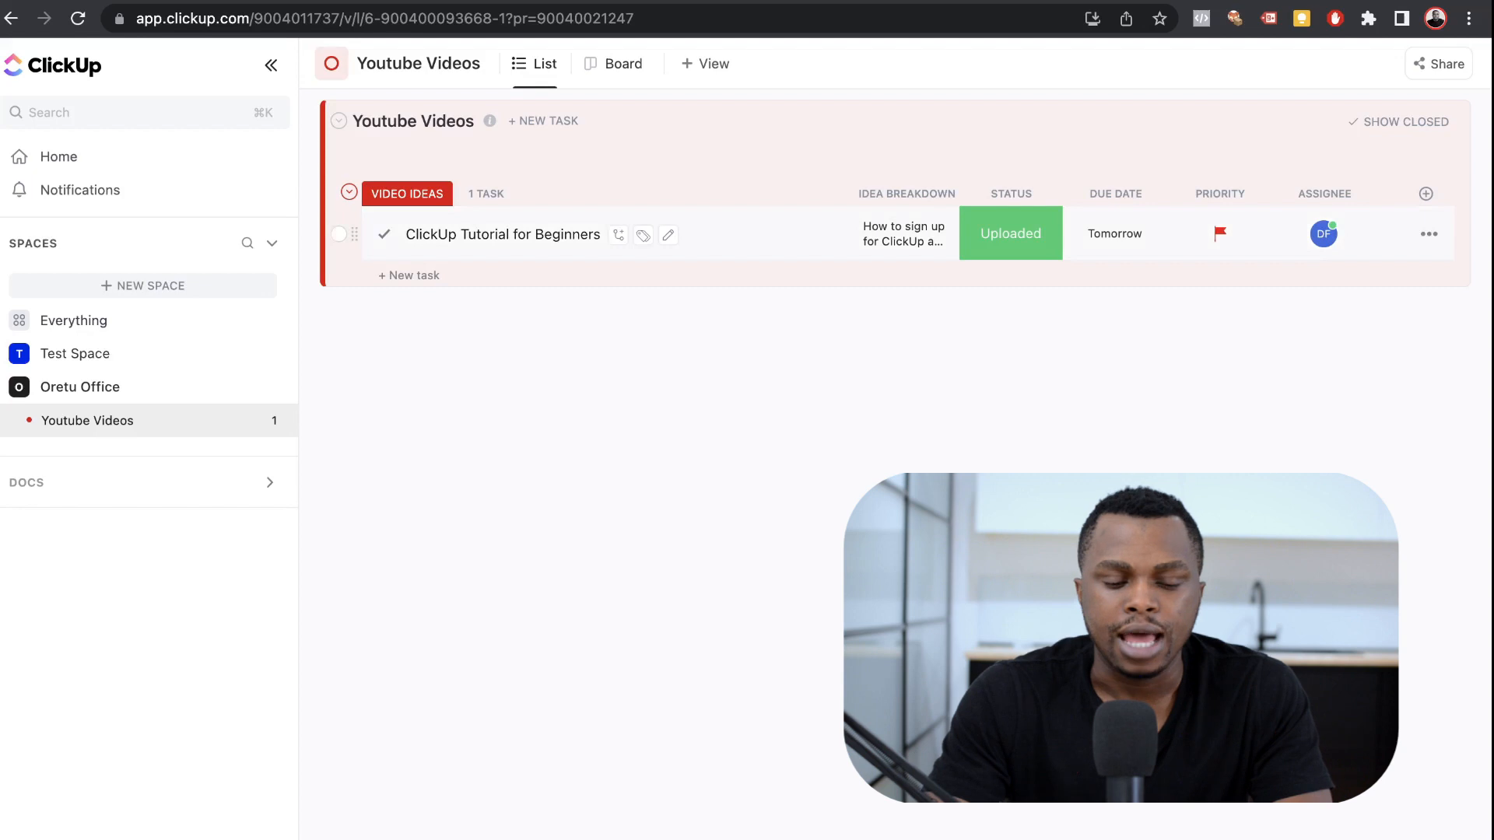
Step: Open the ClickUp Tutorial for Beginners task, change its workflow status to Complete, and close the task
click(503, 234)
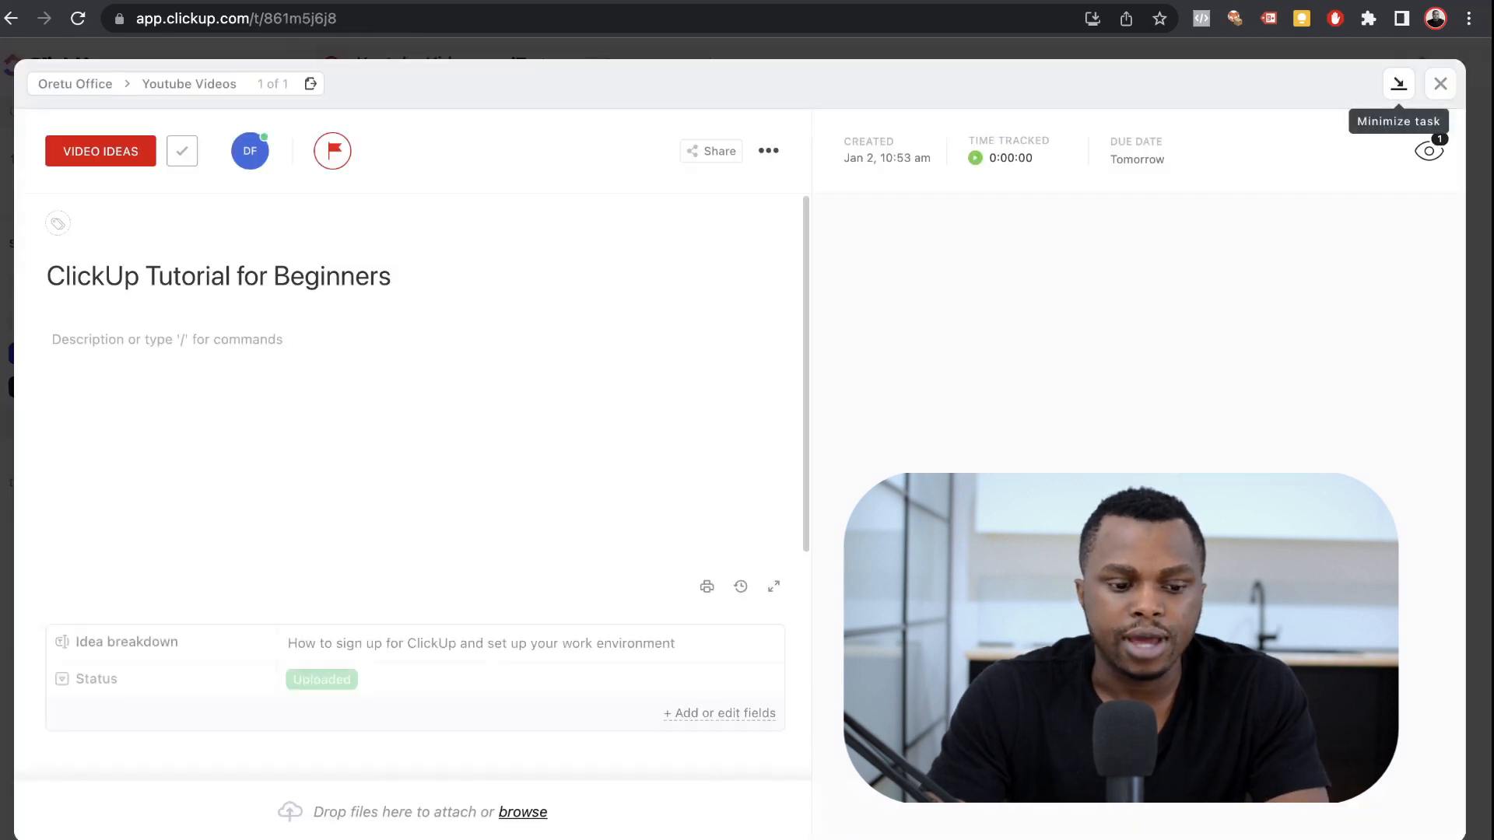
click(100, 151)
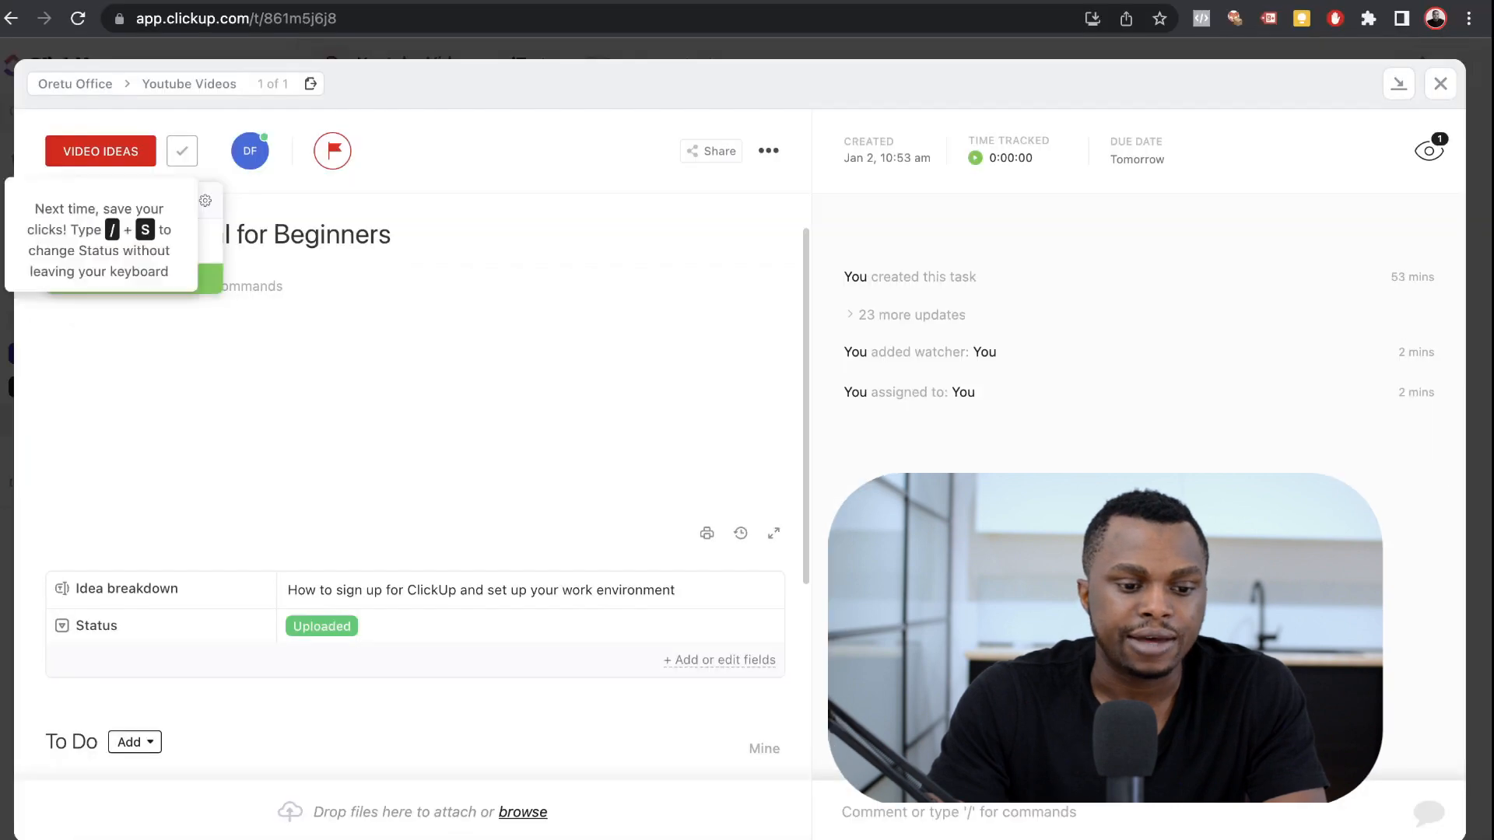
key(Return)
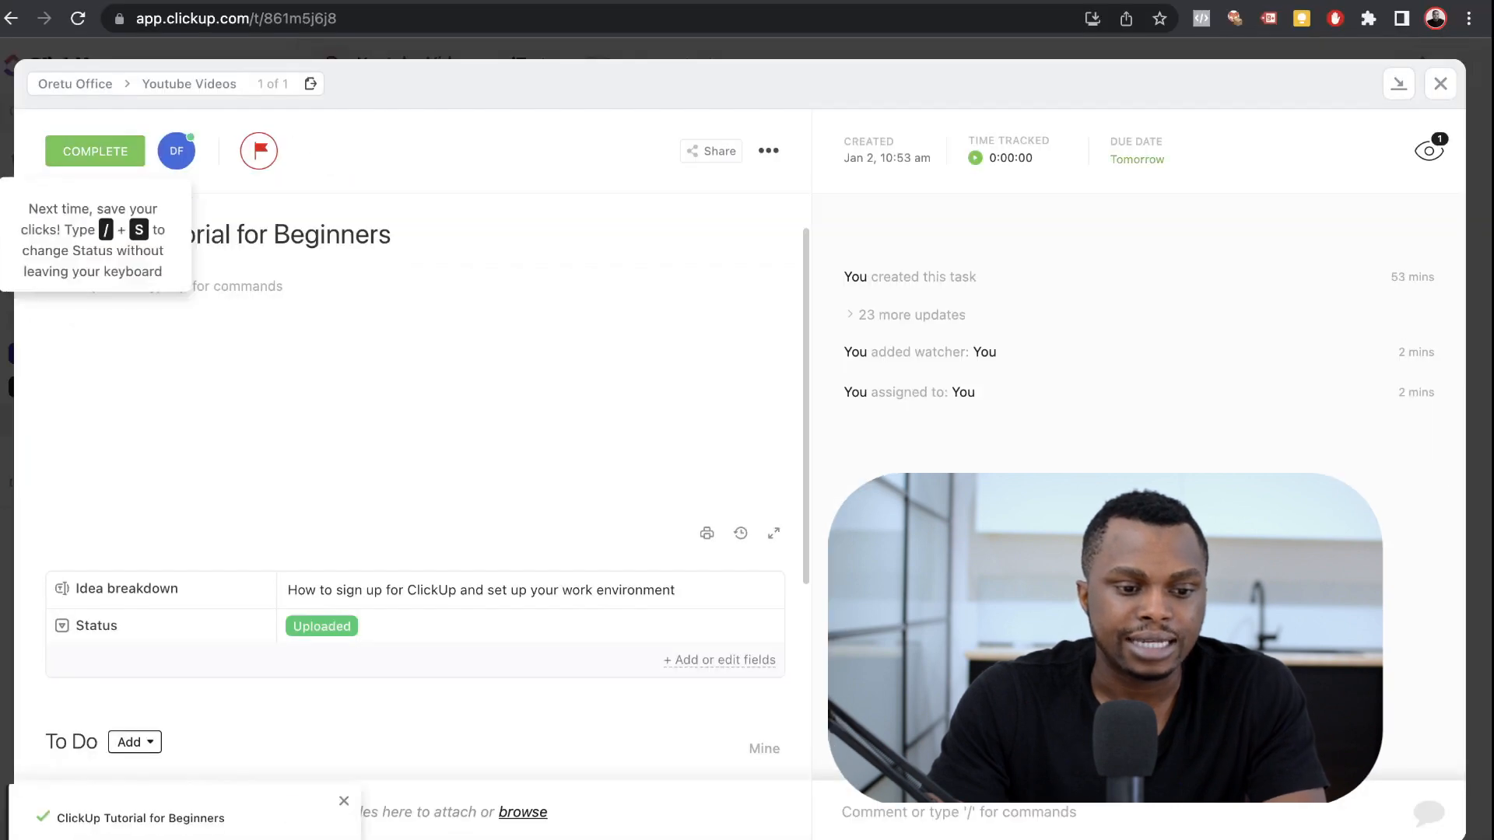
click(1440, 83)
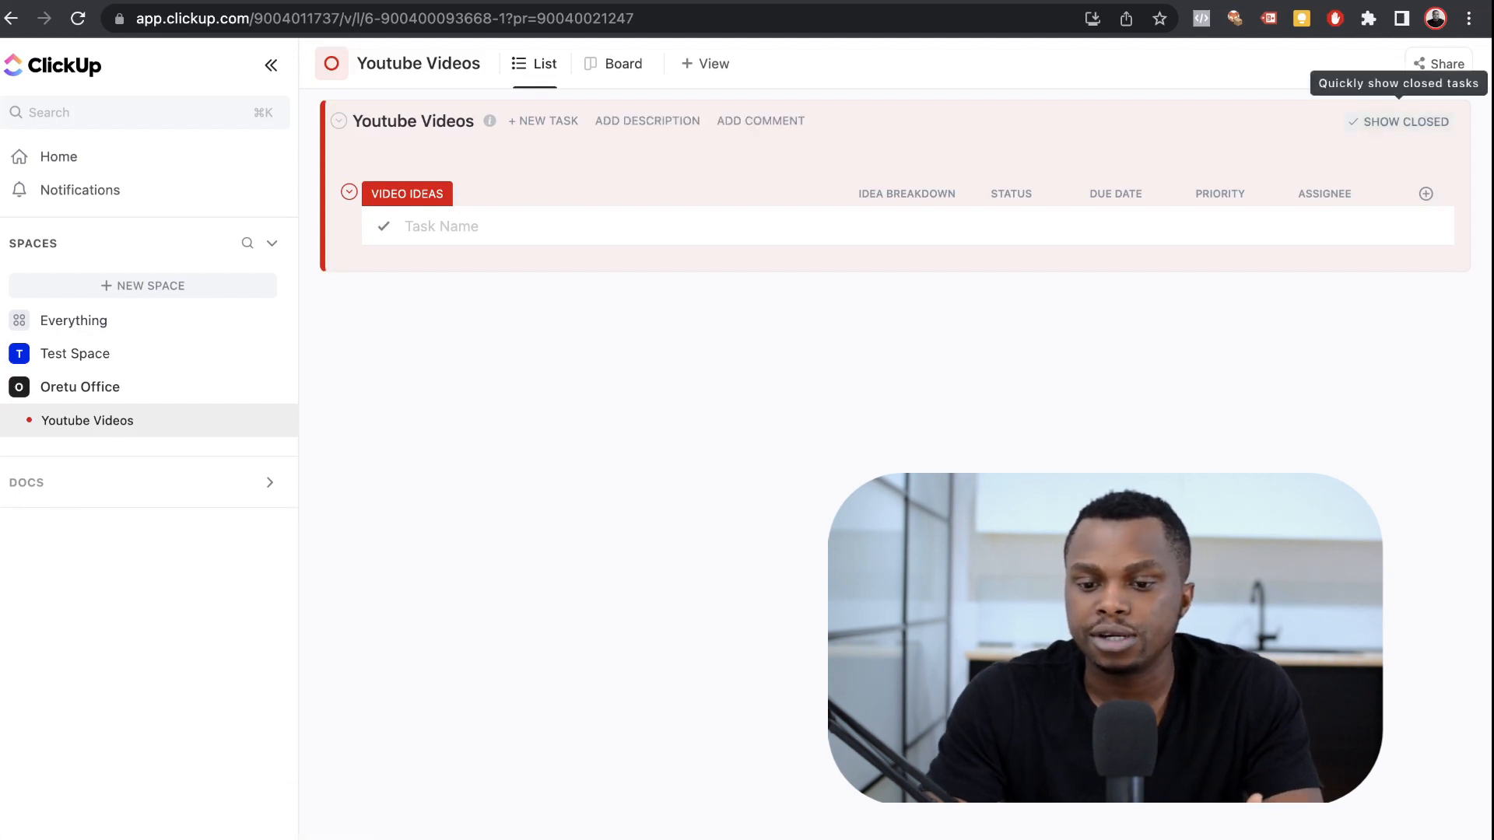
Step: Show the closed tasks in the Youtube Videos list
click(1339, 163)
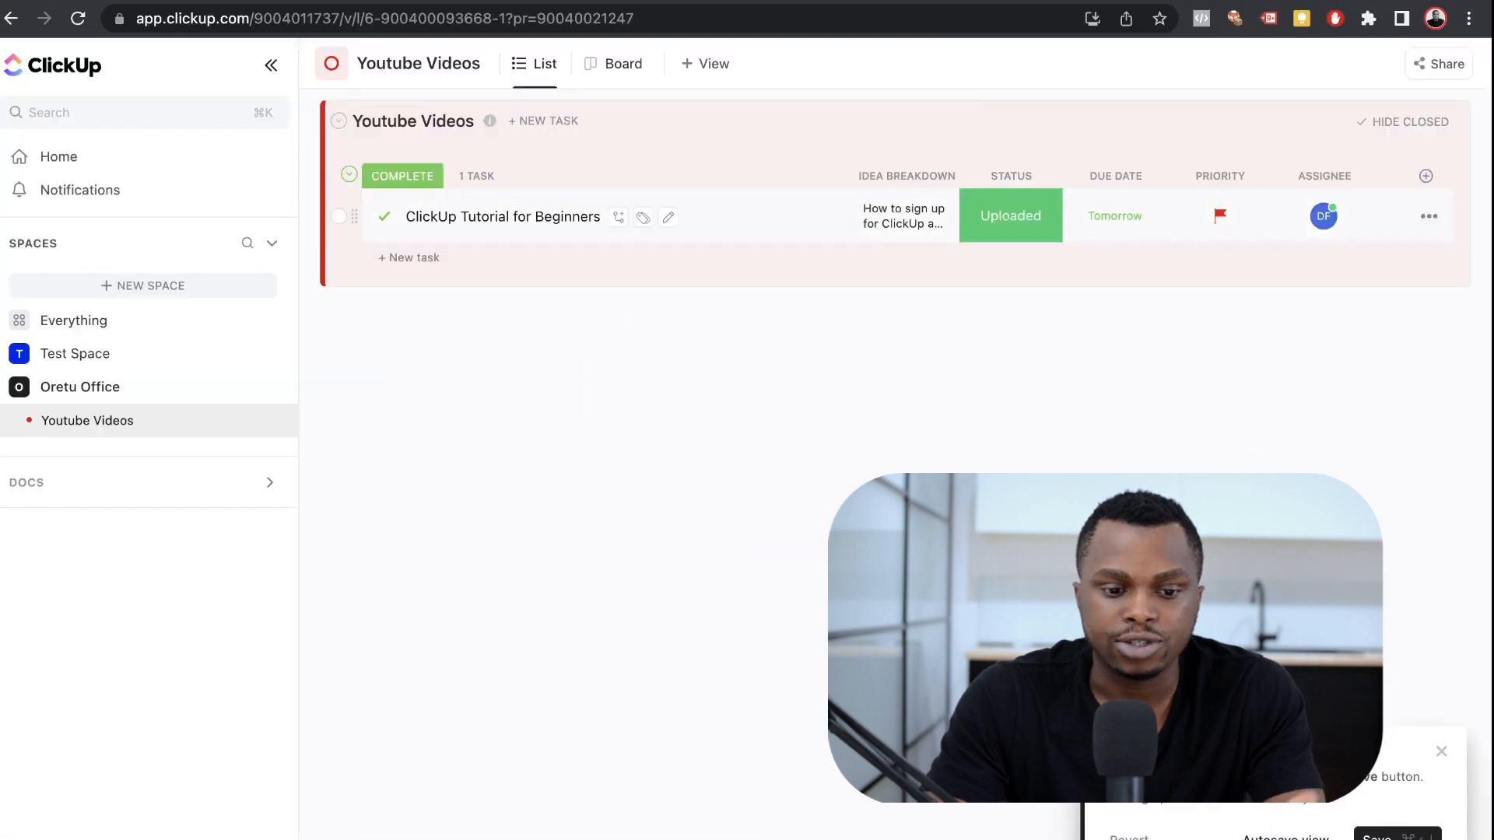
click(462, 176)
key(Escape)
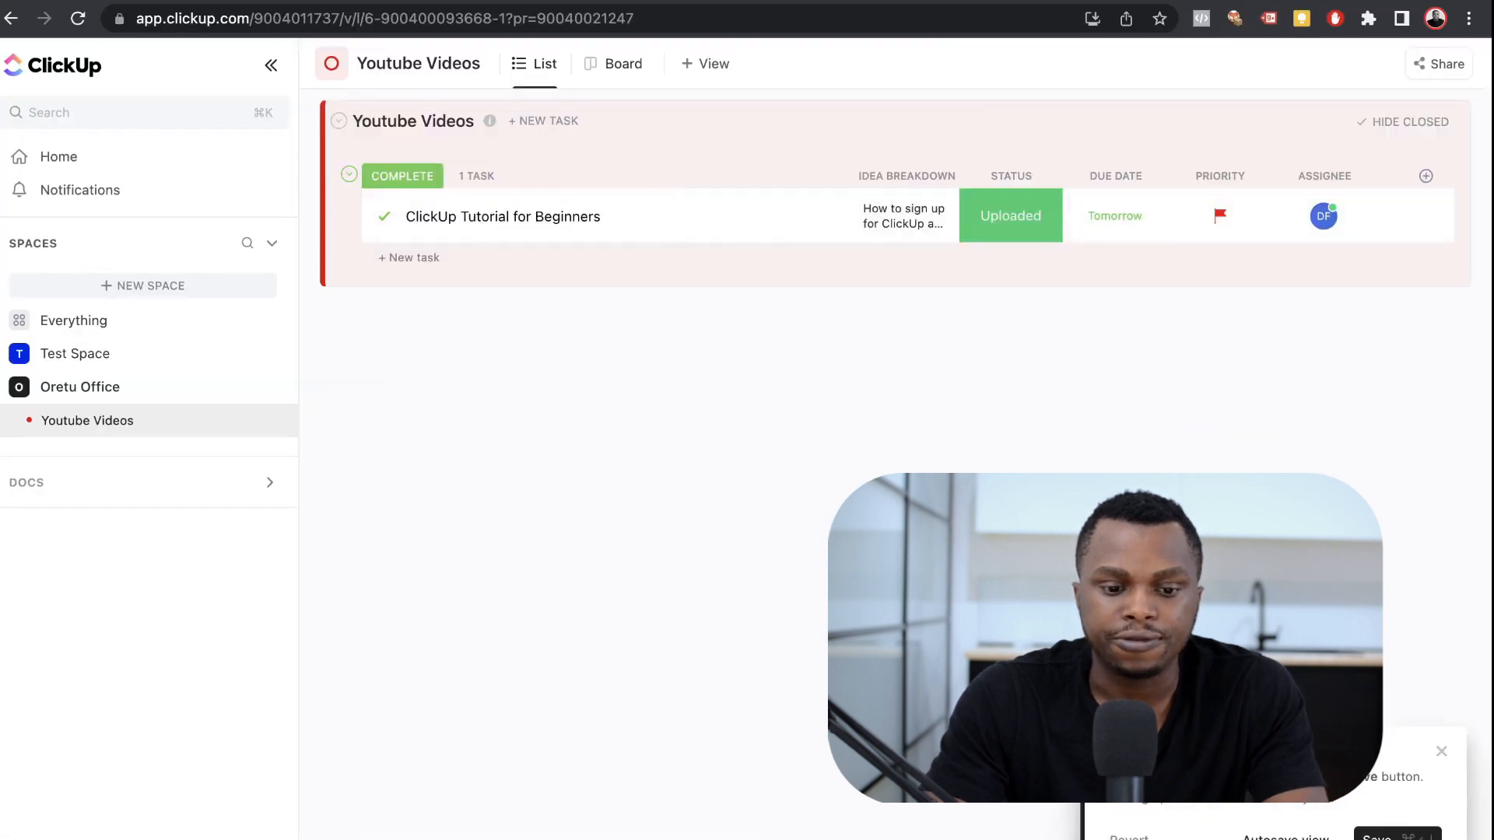
Step: Reopen the completed ClickUp Tutorial for Beginners task, return its workflow status to Video Ideas, and close the task
click(502, 216)
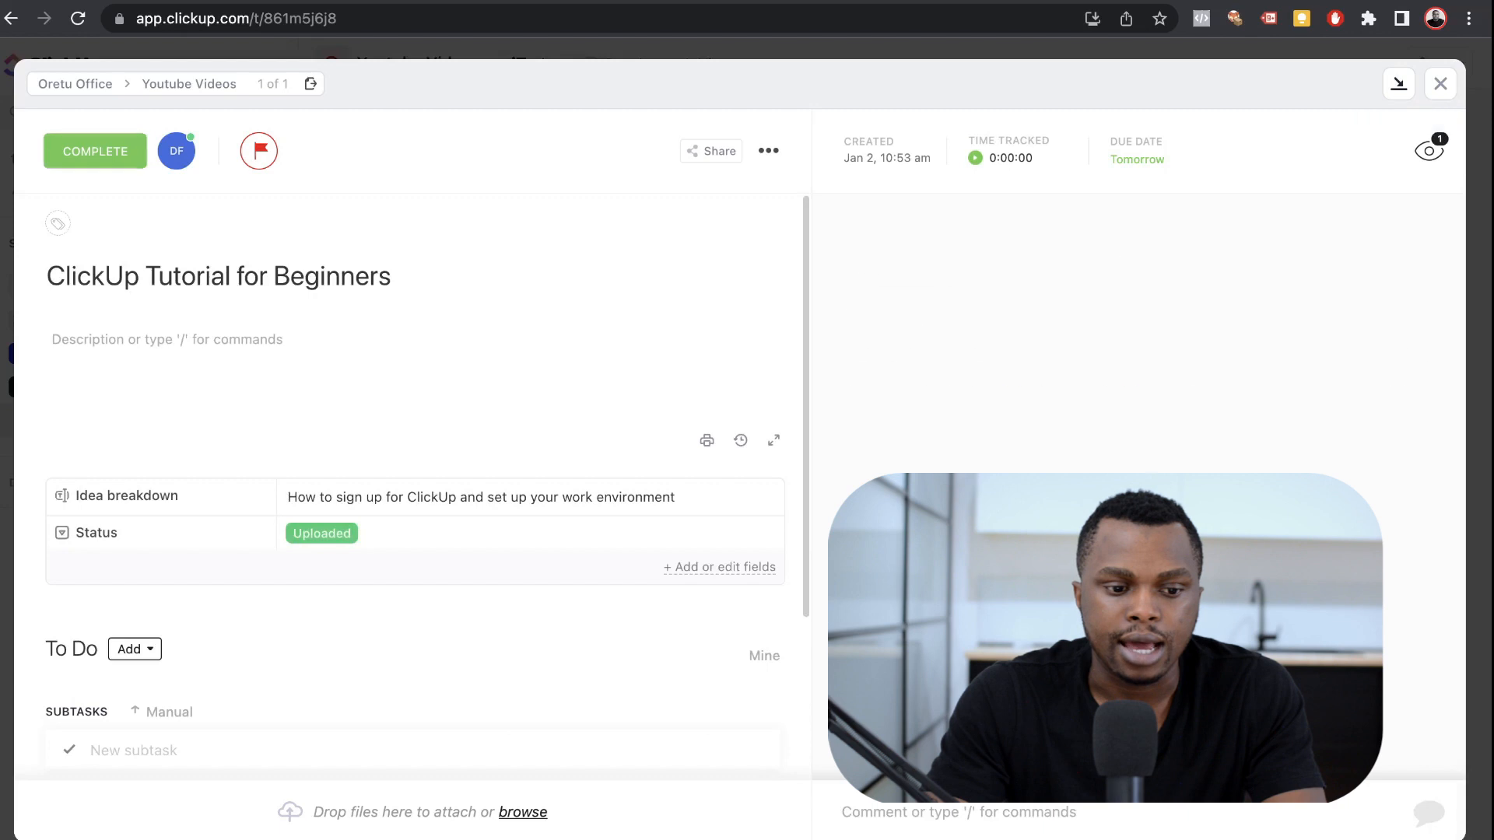
click(95, 151)
click(134, 240)
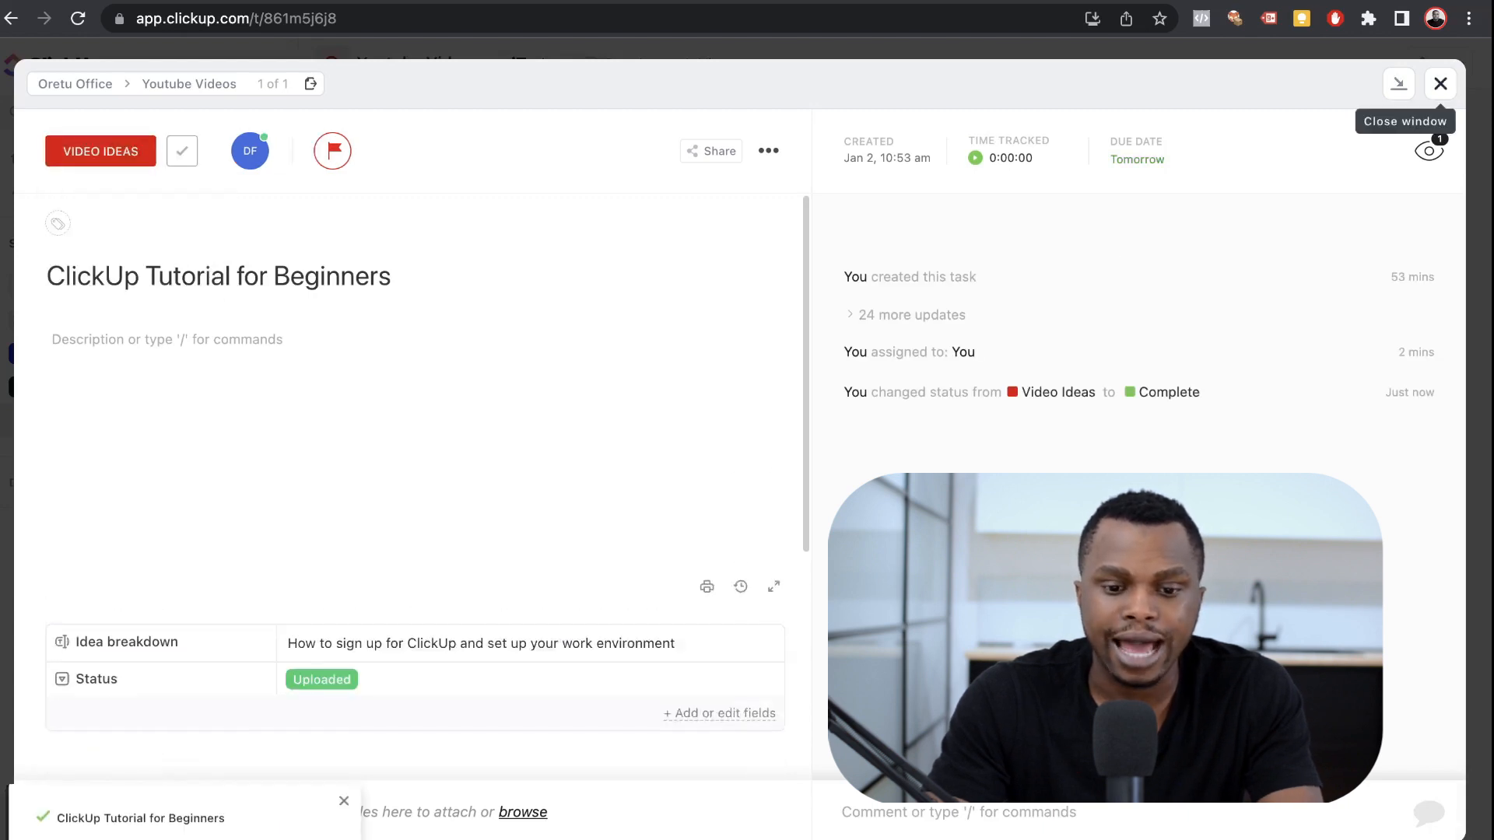
click(1440, 84)
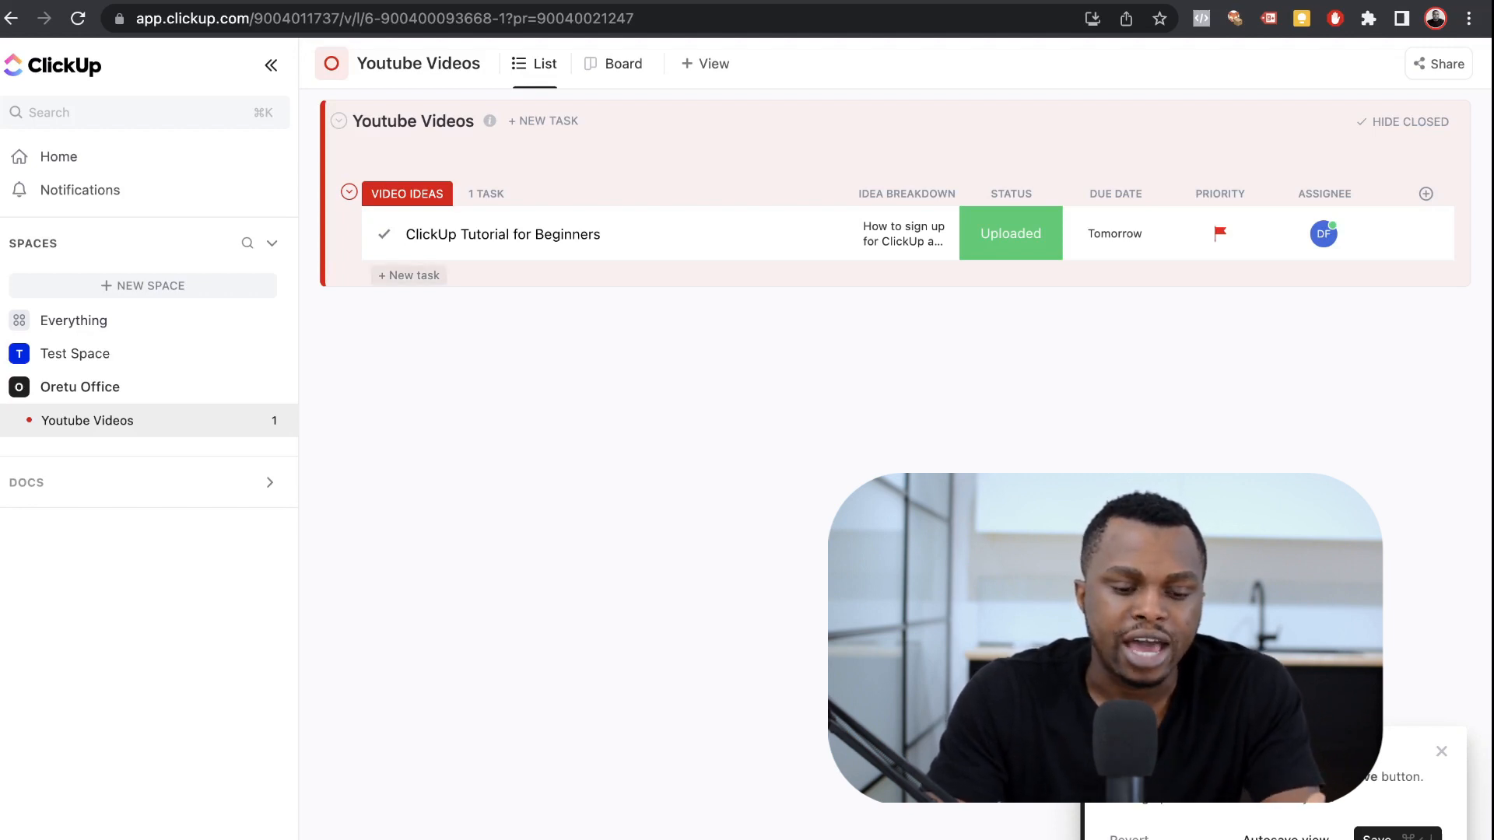
Step: Add a task named "New Task" to the Video Ideas group and close the empty entry row below it
click(408, 275)
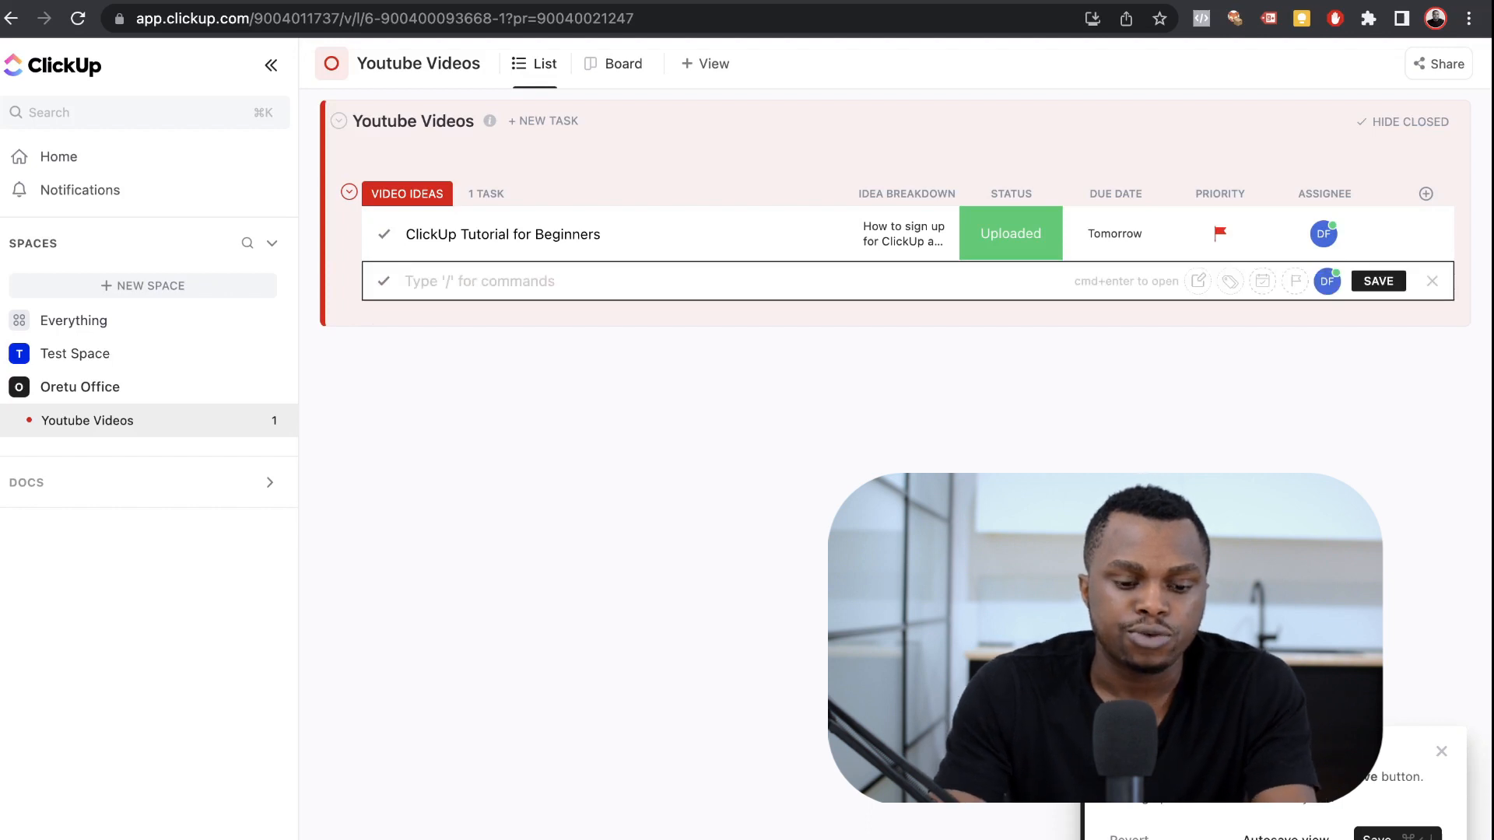
text(New)
key(BackSpace)
key(BackSpace)
text(New)
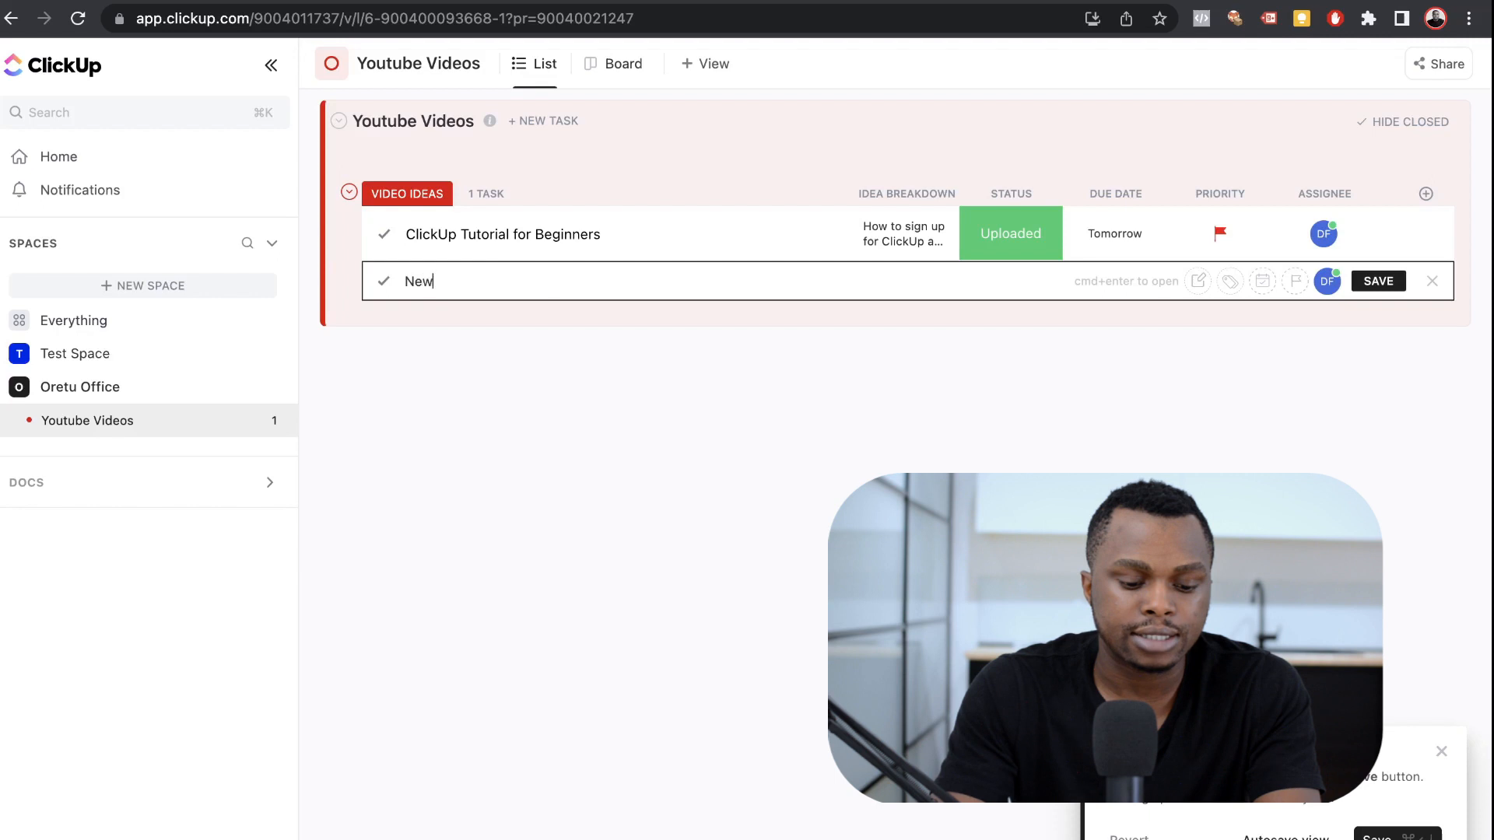
text( task)
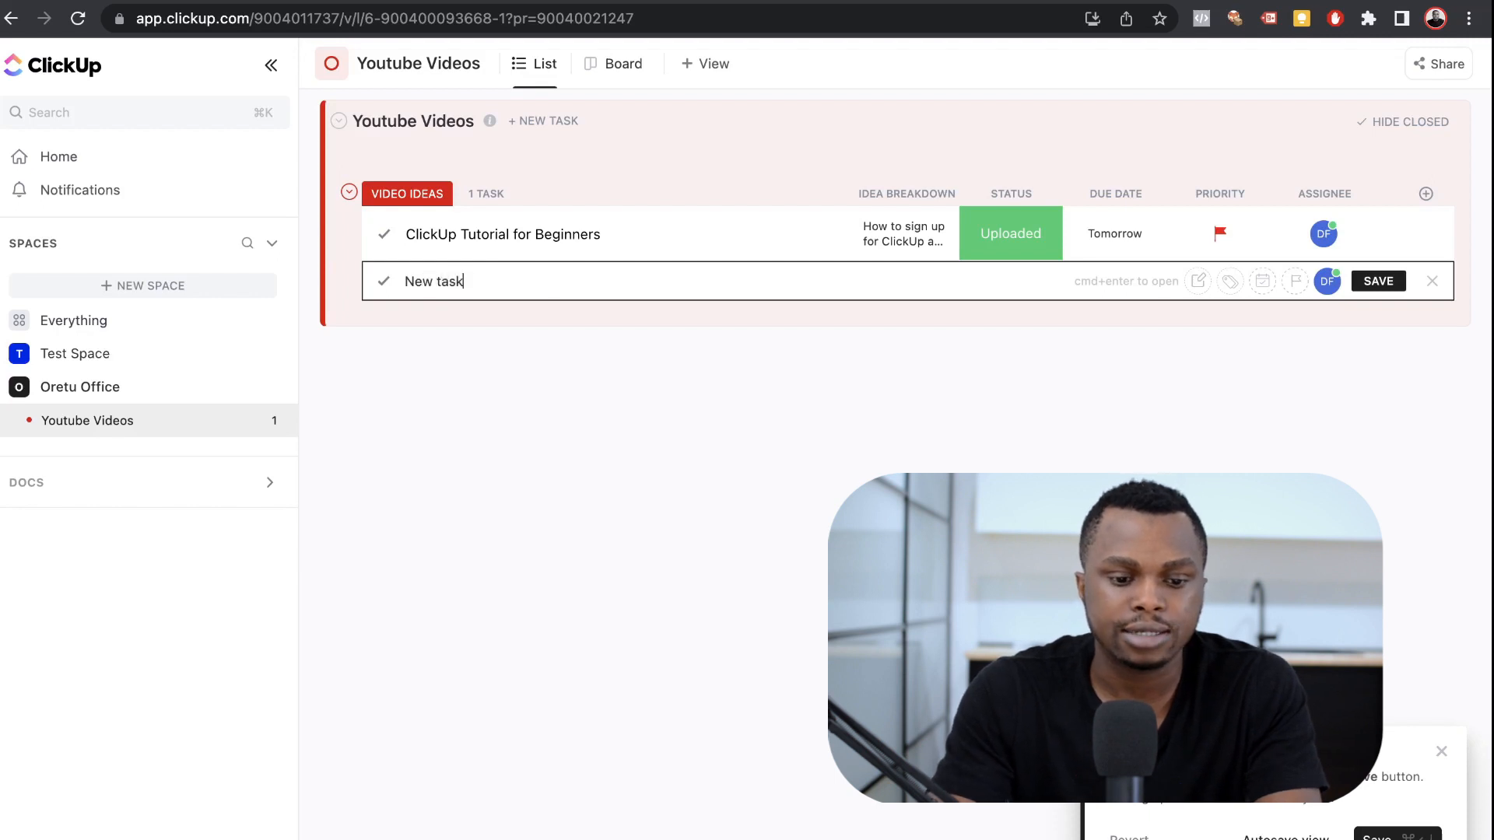
key(BackSpace)
text(T)
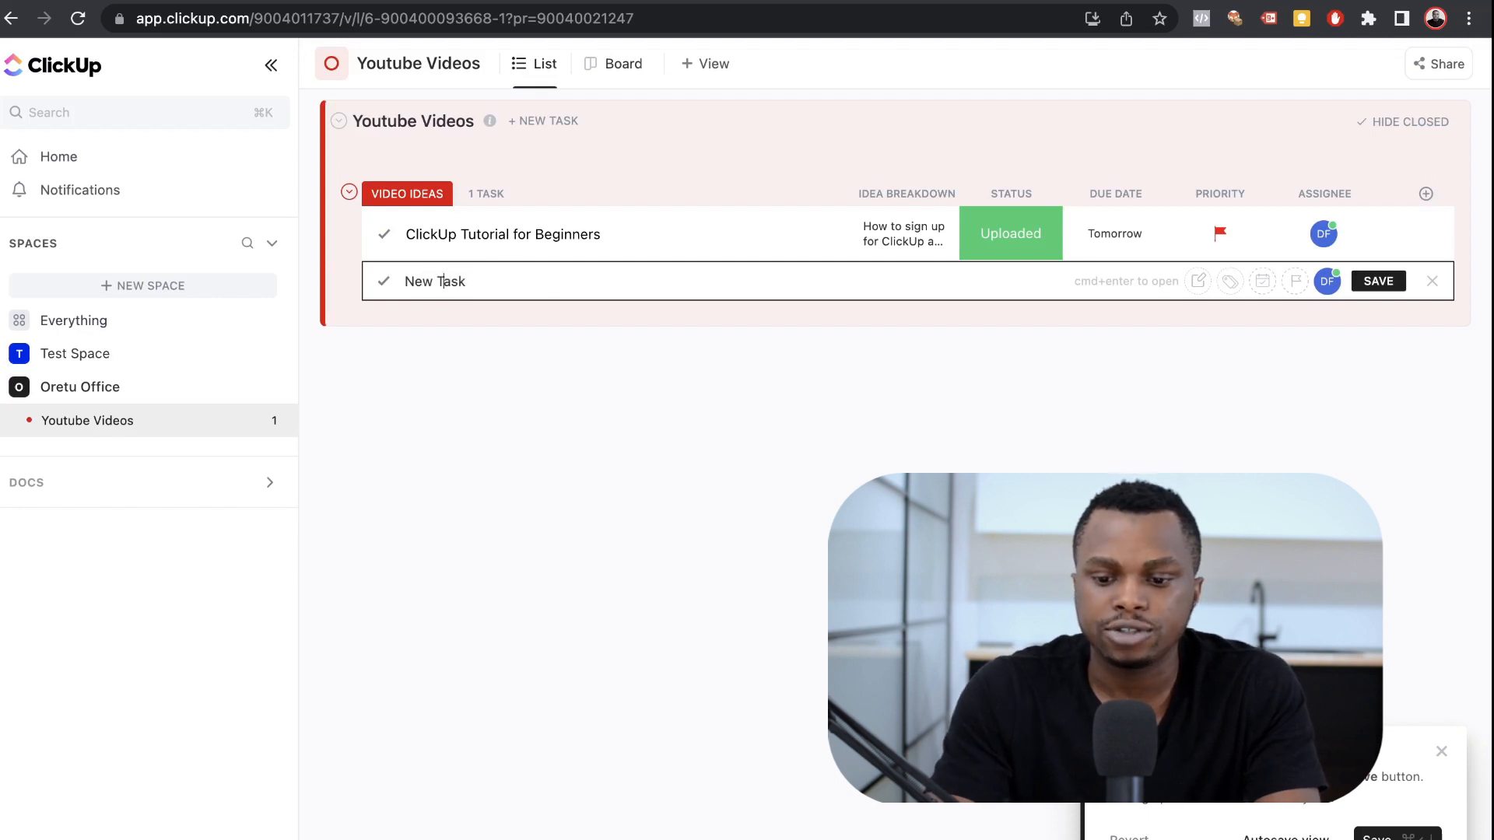
key(Return)
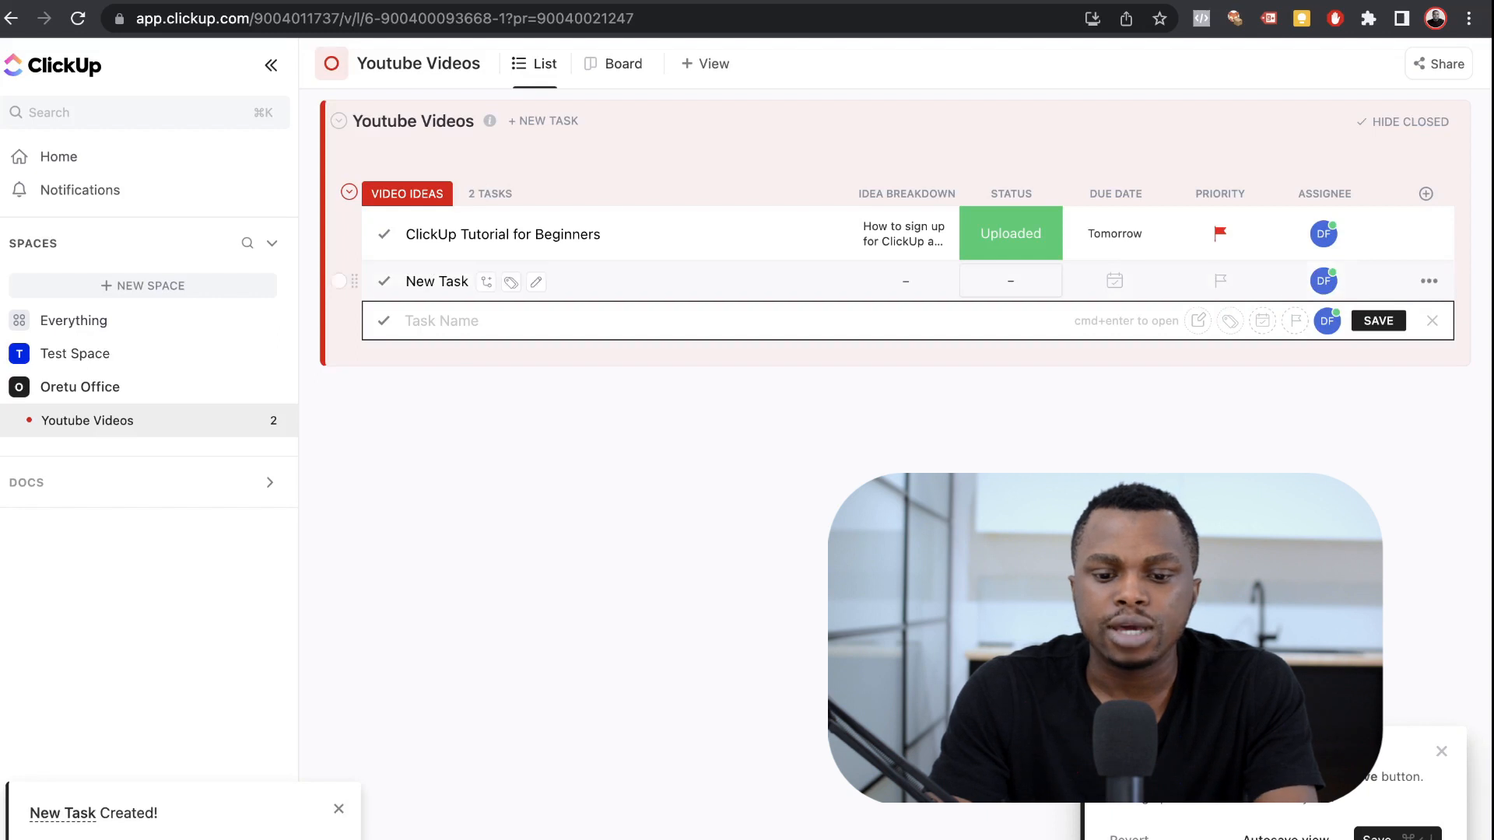
click(1011, 281)
key(Escape)
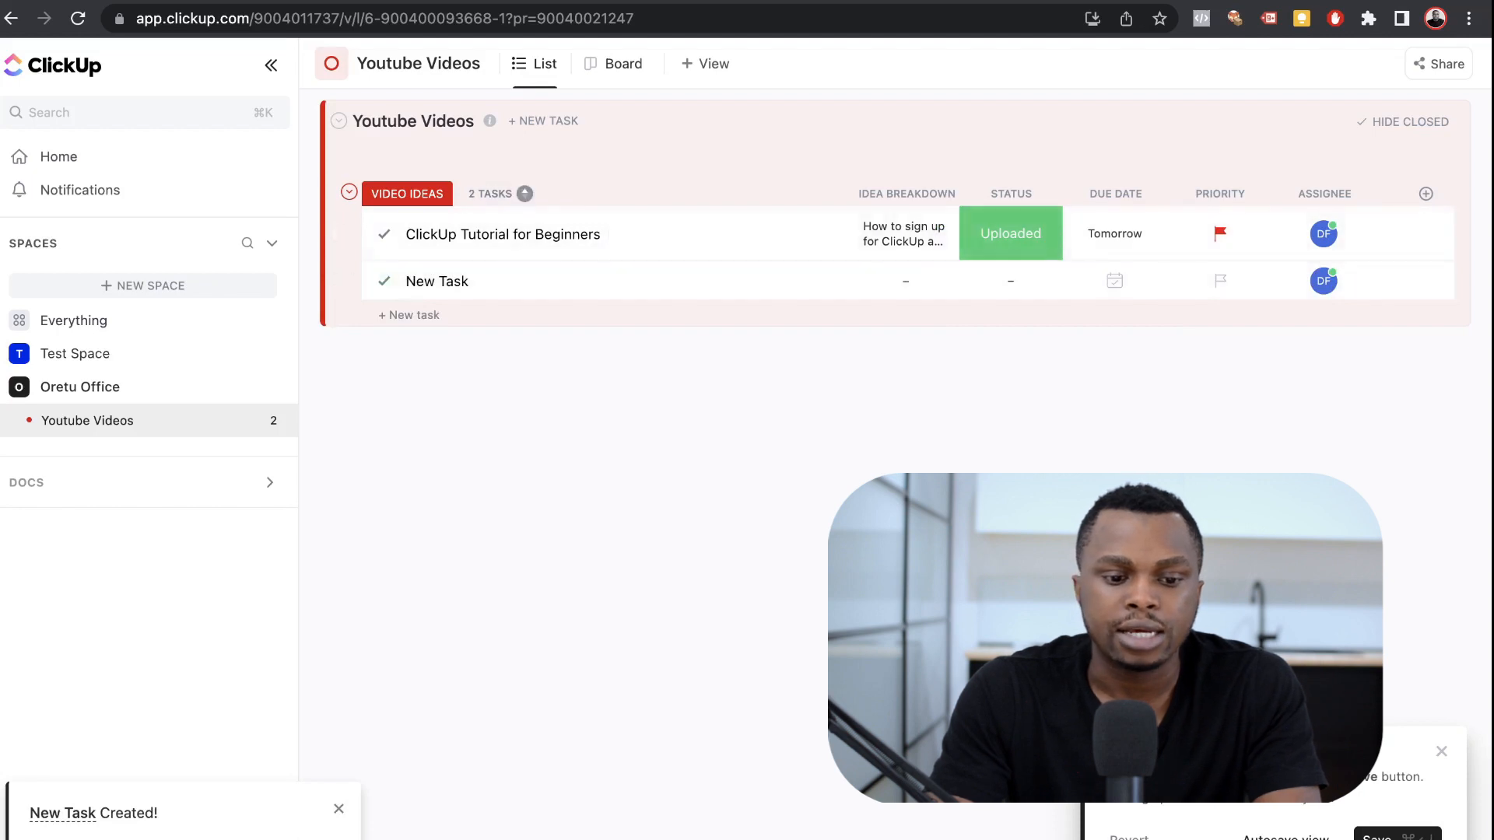
Step: Open New Task, rename it "How to make more money in 2023", and close the task
click(437, 281)
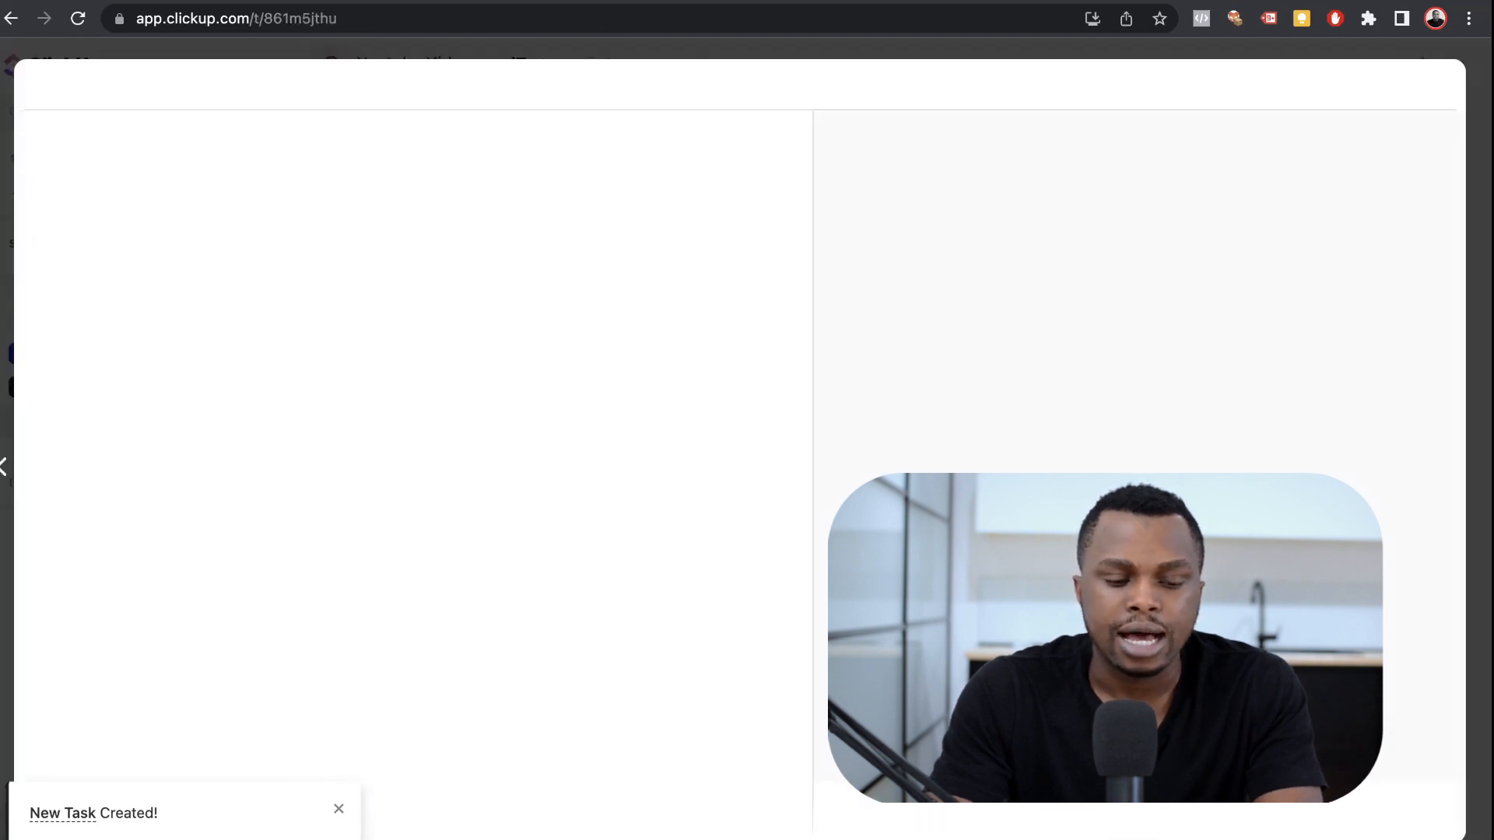
triple_click(134, 276)
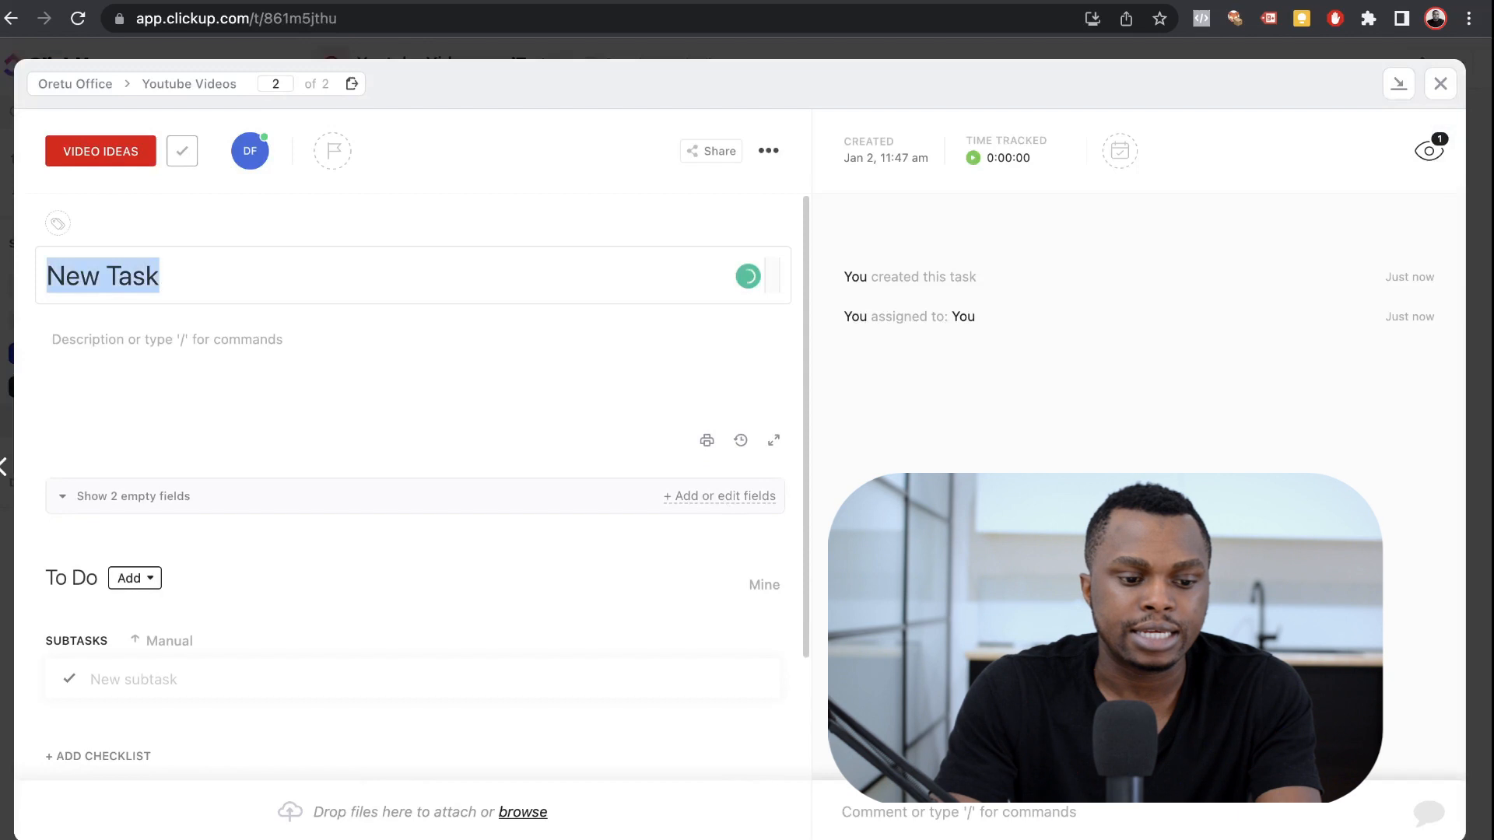
key(BackSpace)
text(How to m)
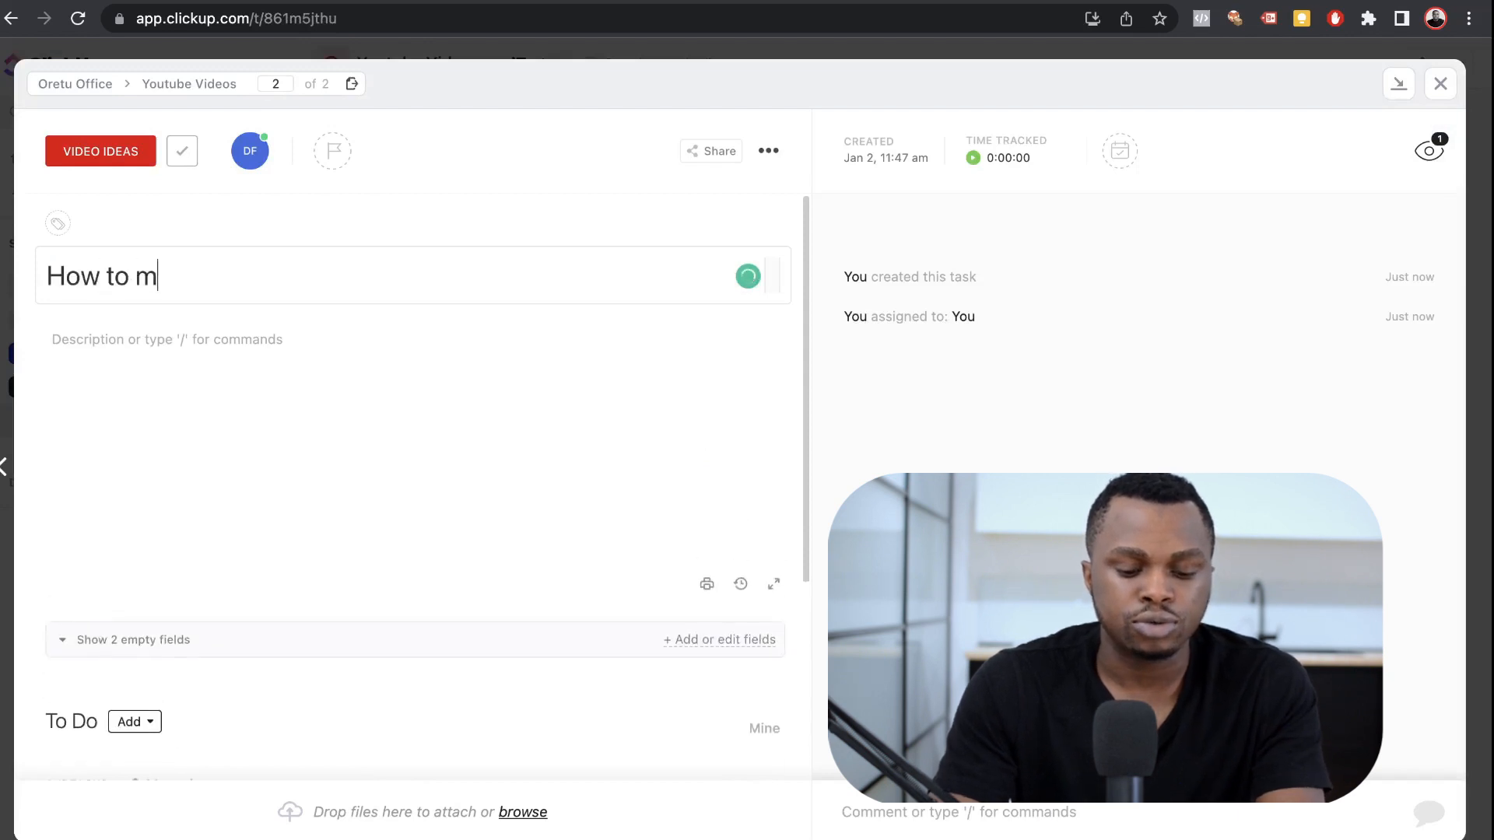
text(ake more money )
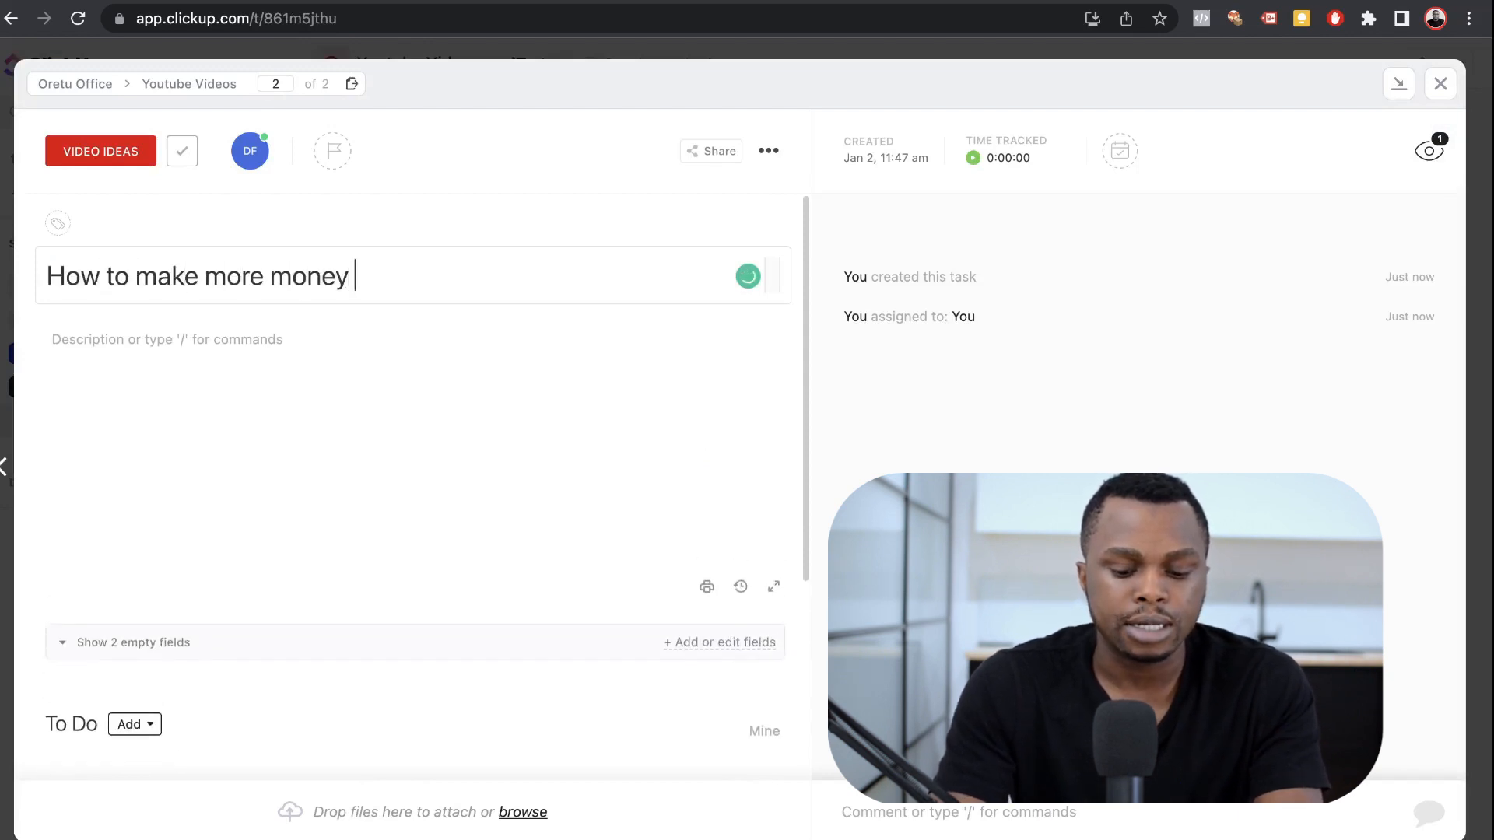
text(in 2023)
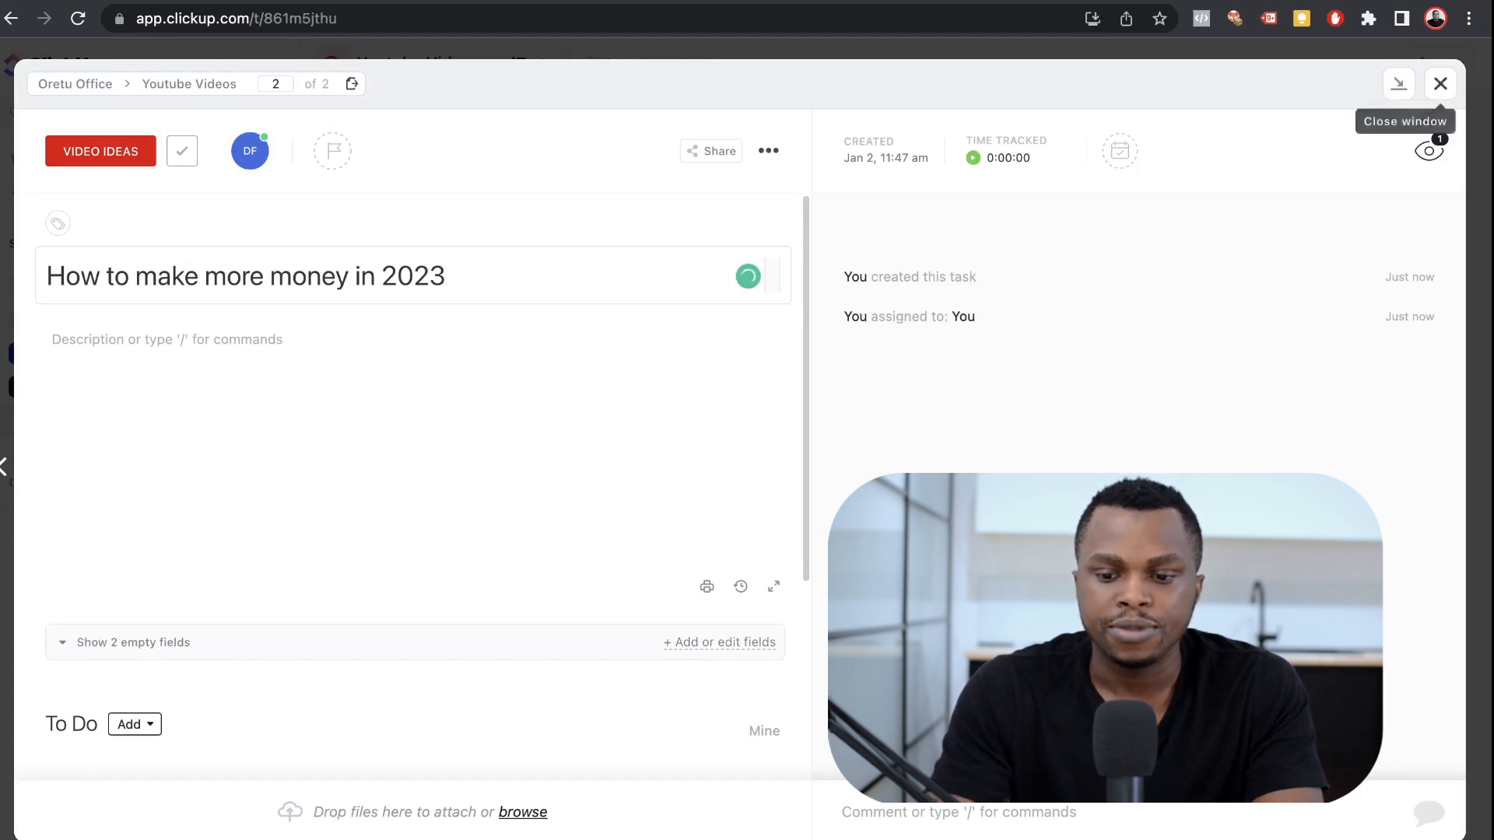
click(1440, 84)
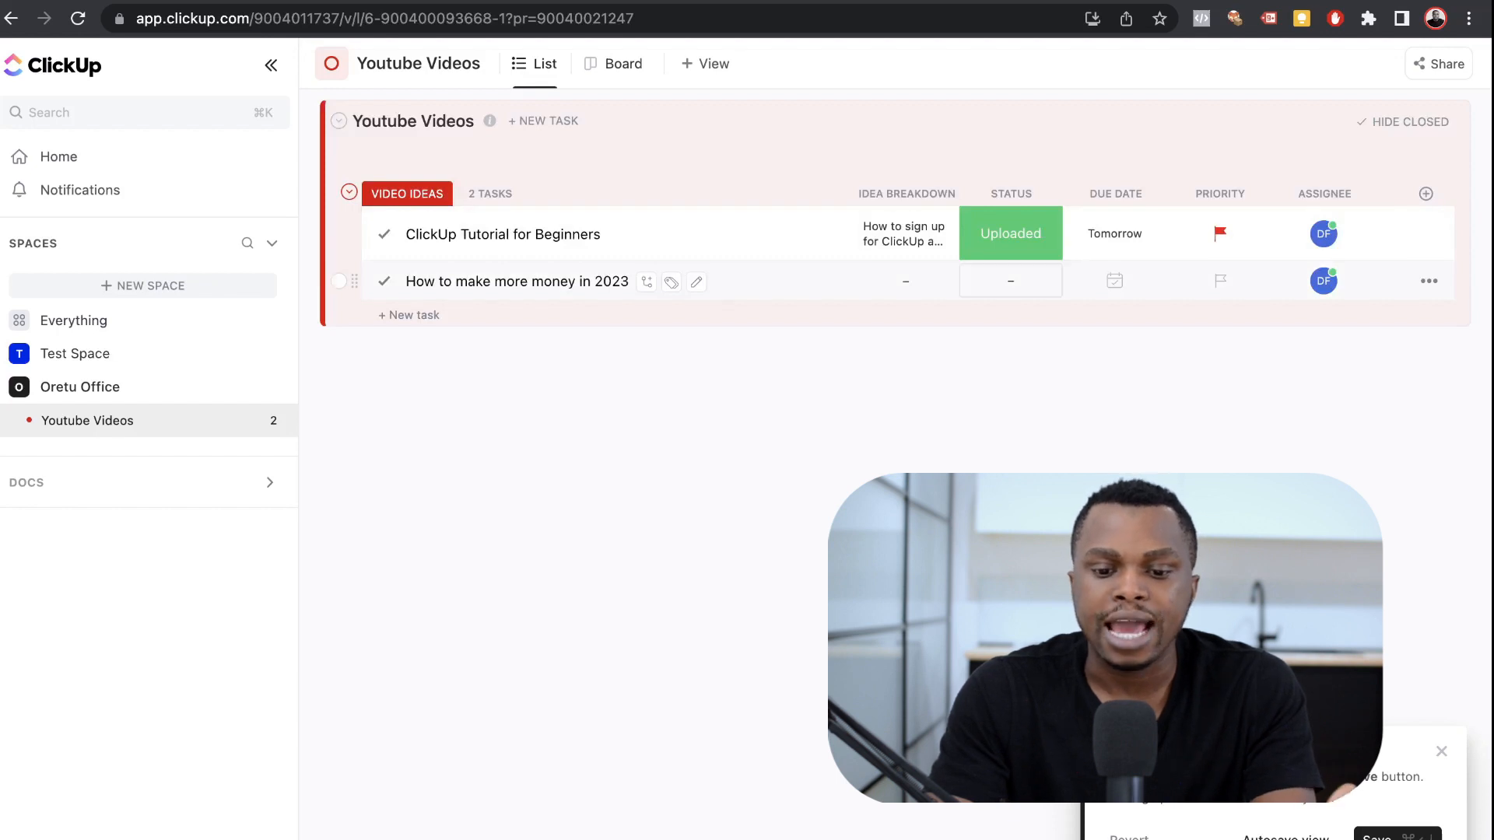
Step: Fill in the How to make more money in 2023 task's fields: status Not Filmed, due date January 9, priority Normal
click(1011, 281)
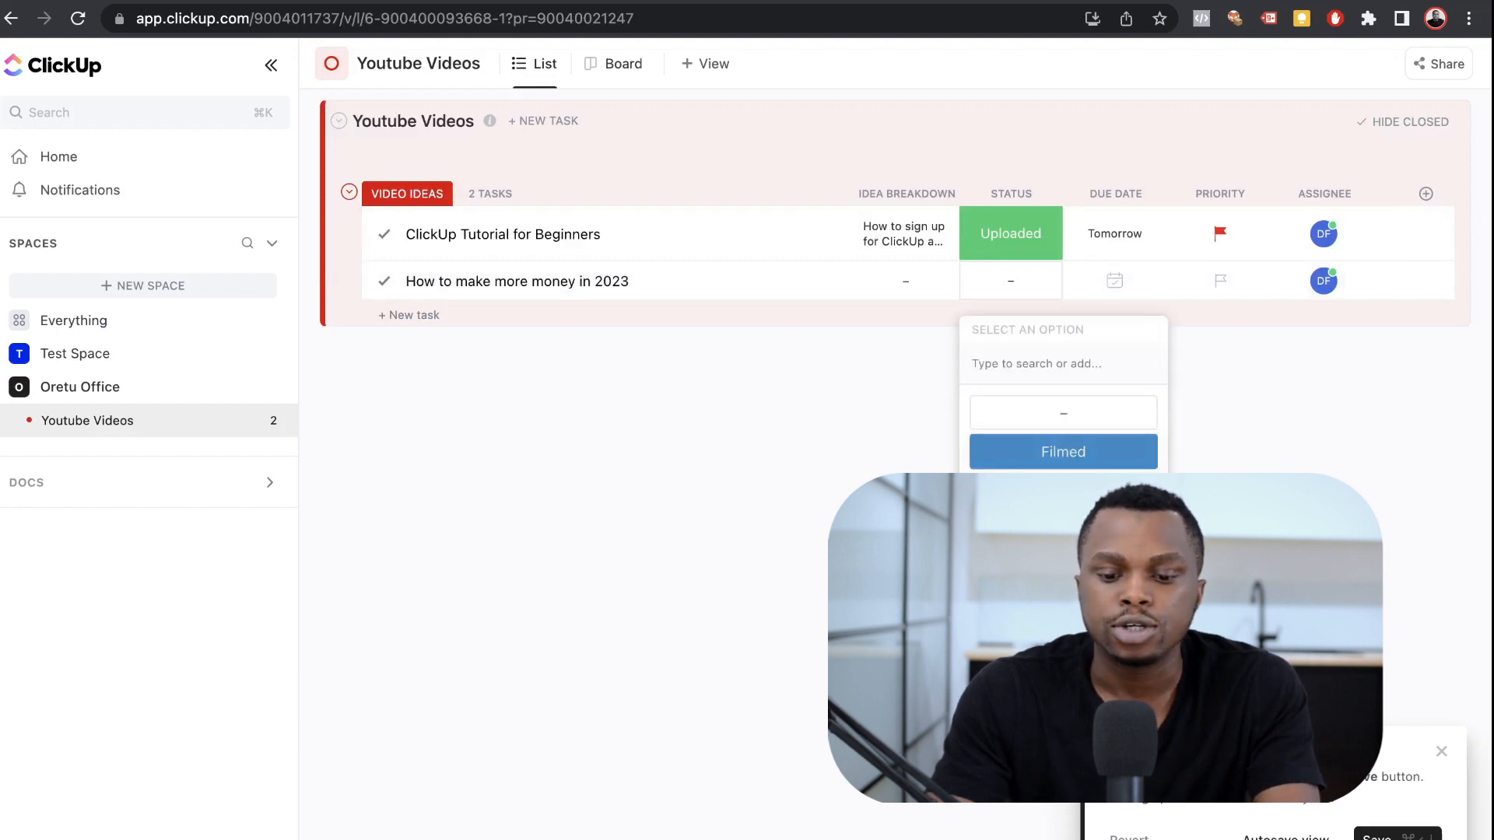
click(1063, 491)
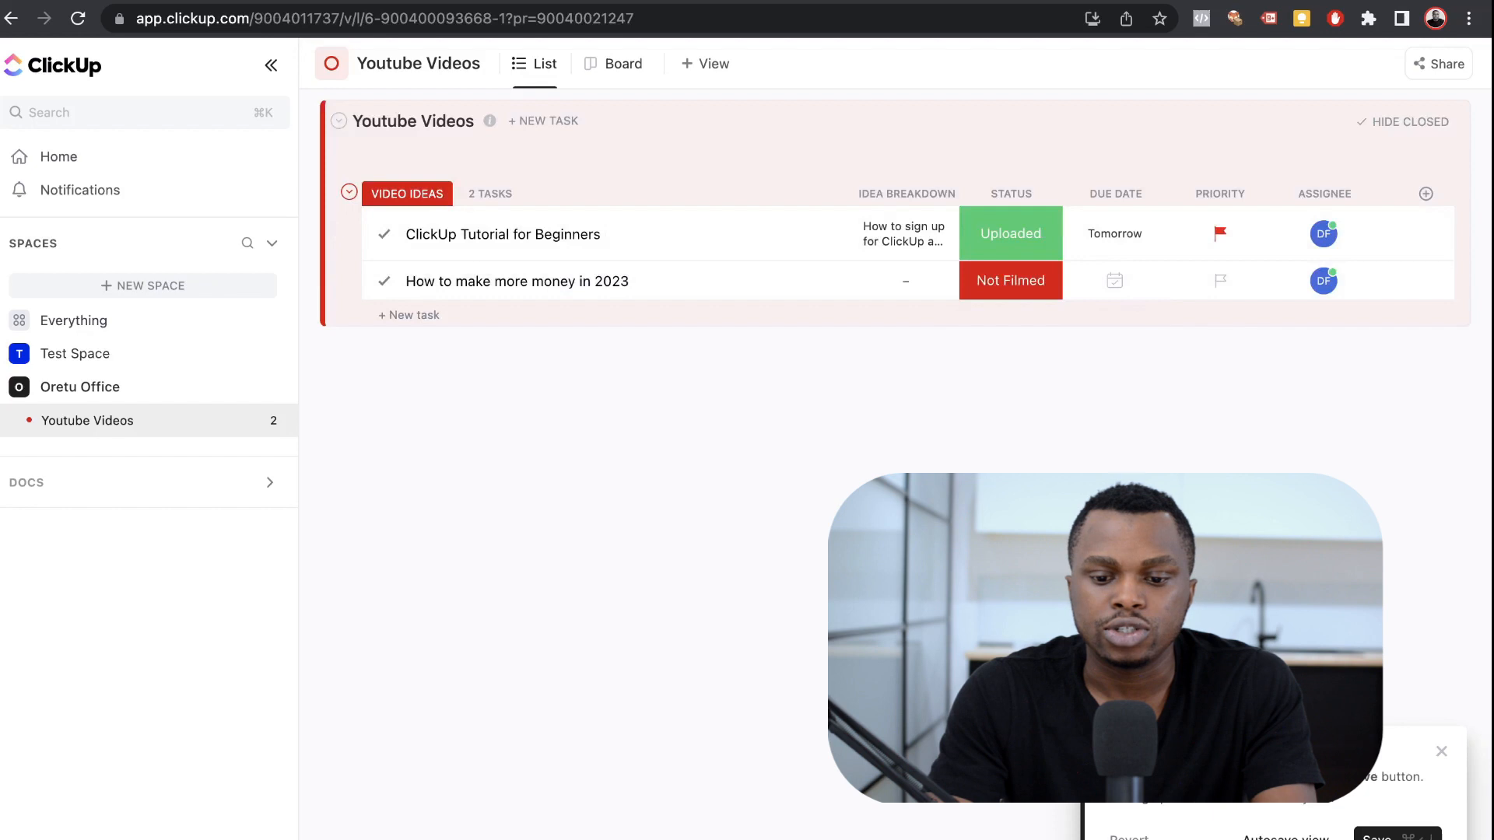
click(1114, 280)
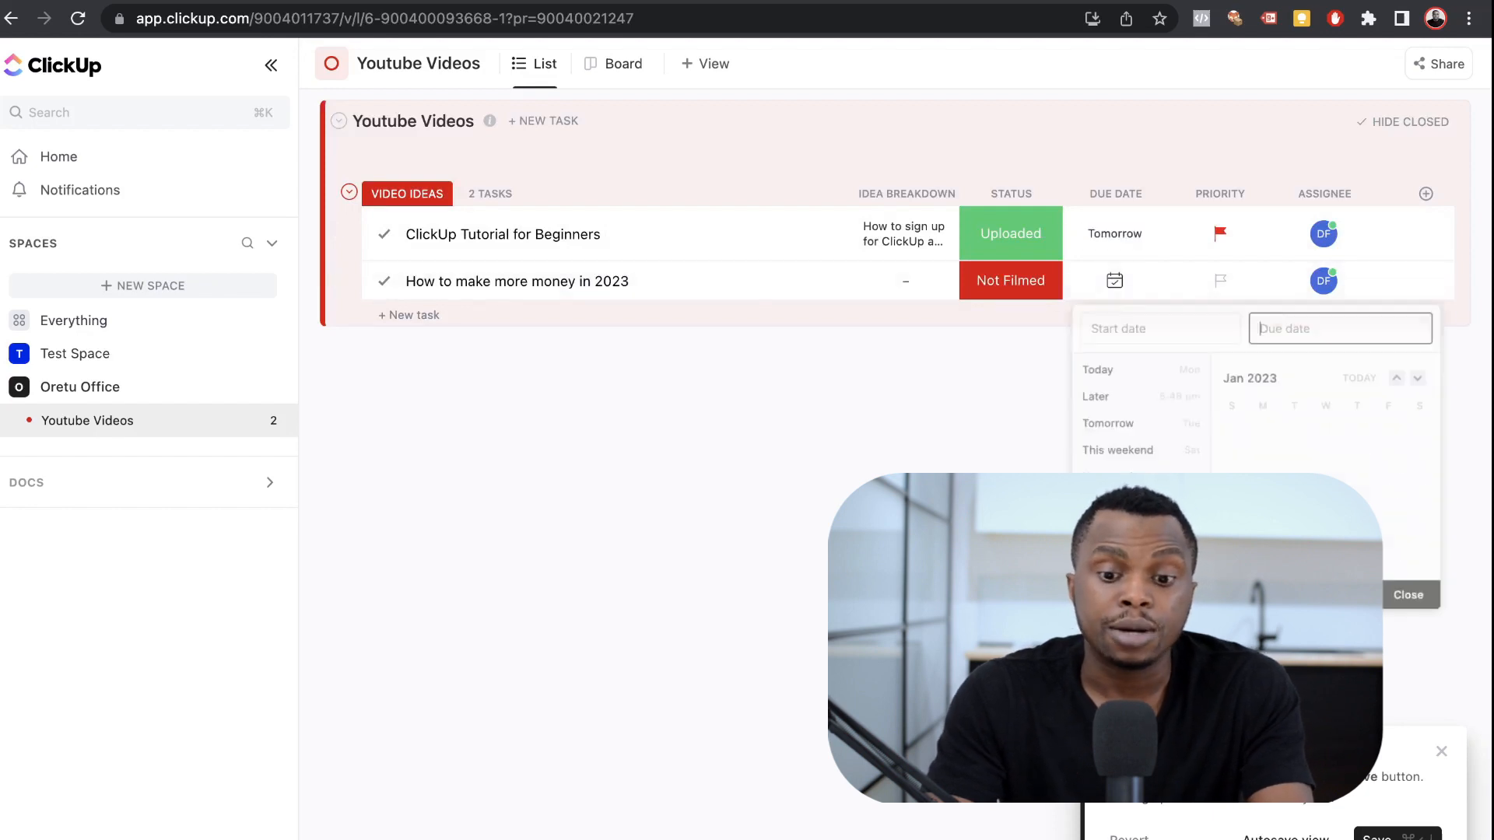
click(1263, 461)
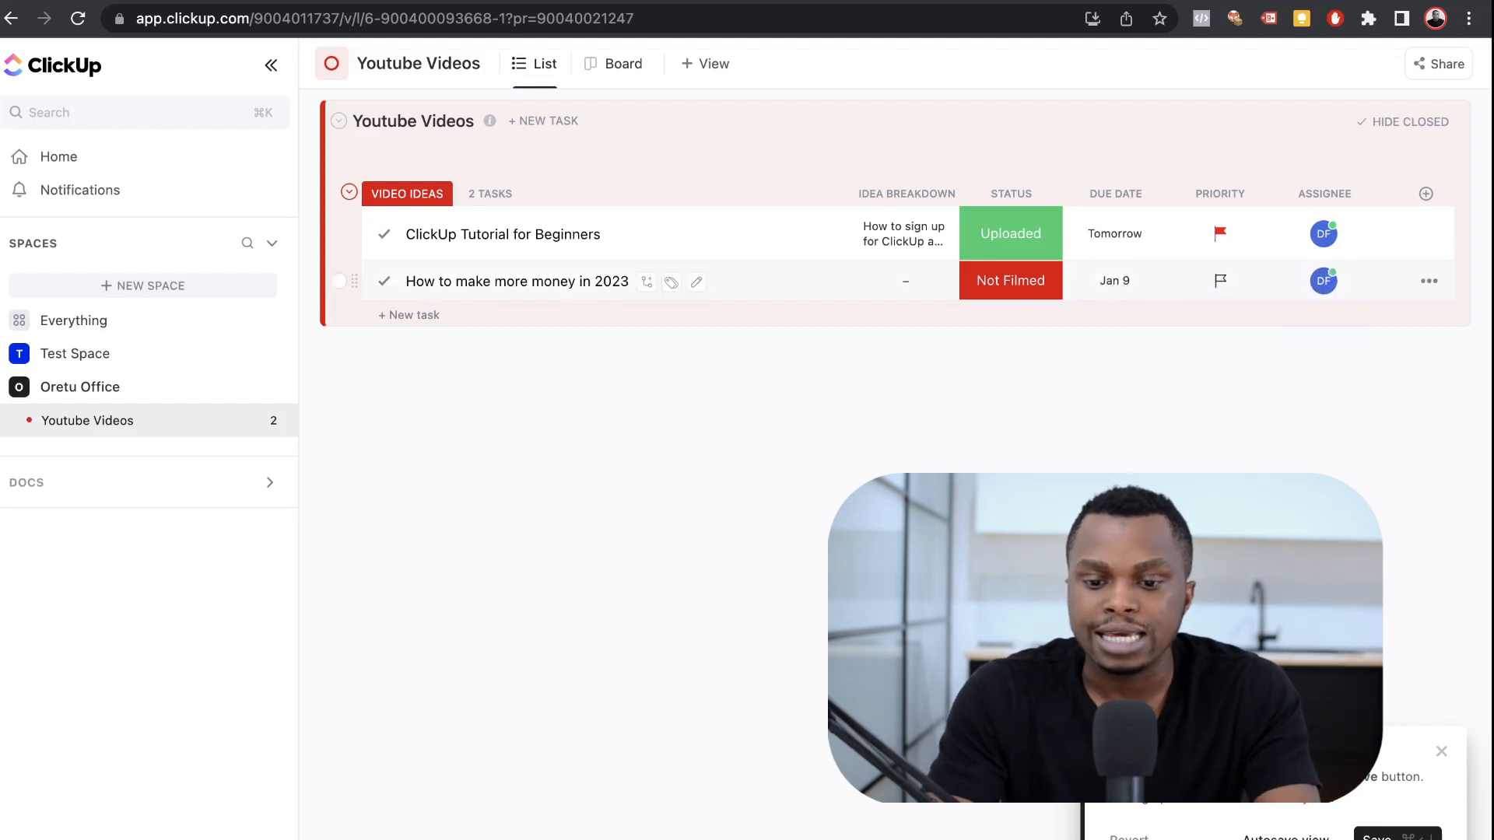
click(1220, 280)
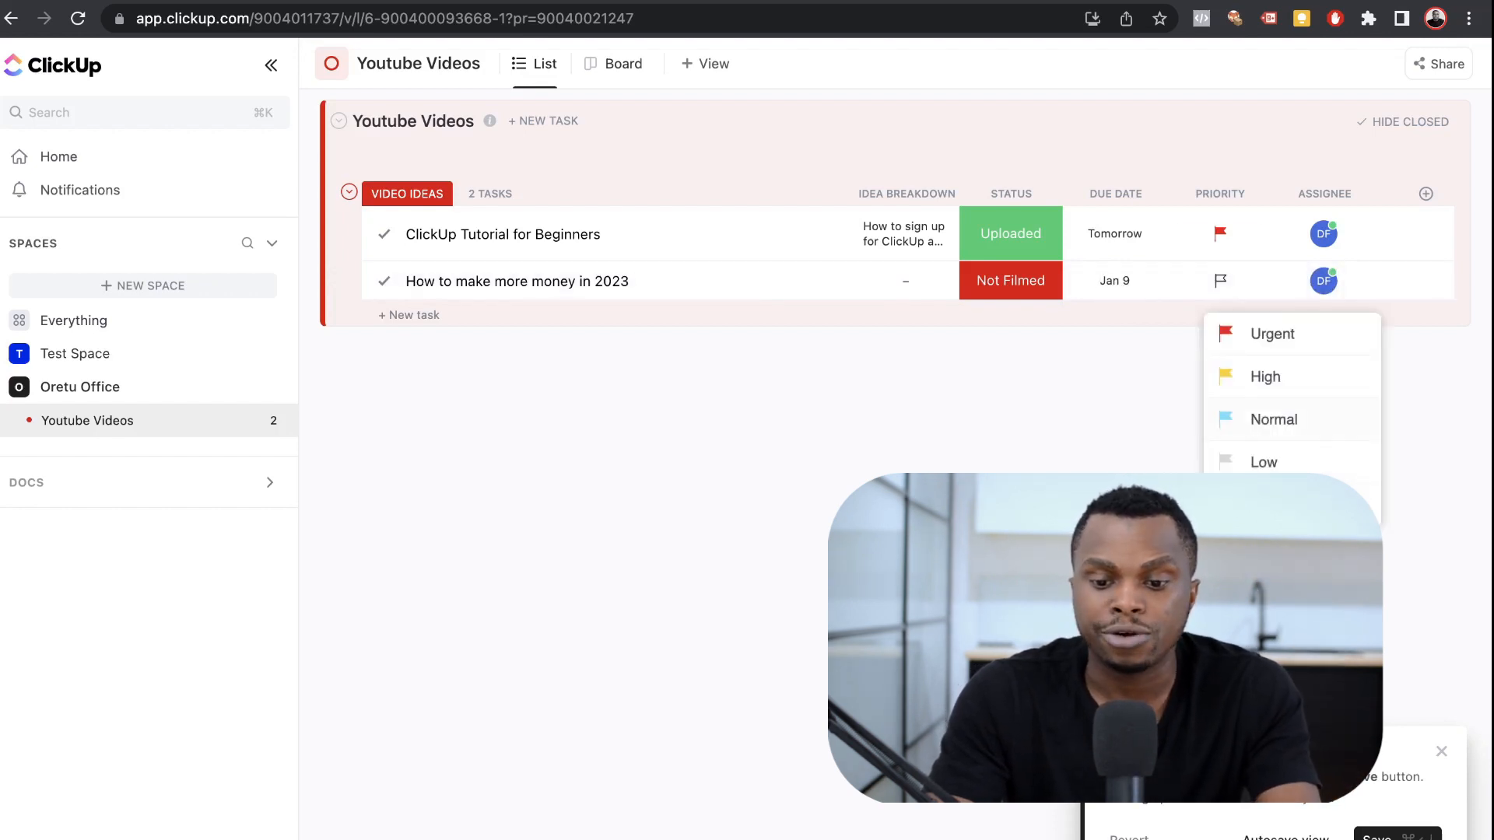
click(1273, 419)
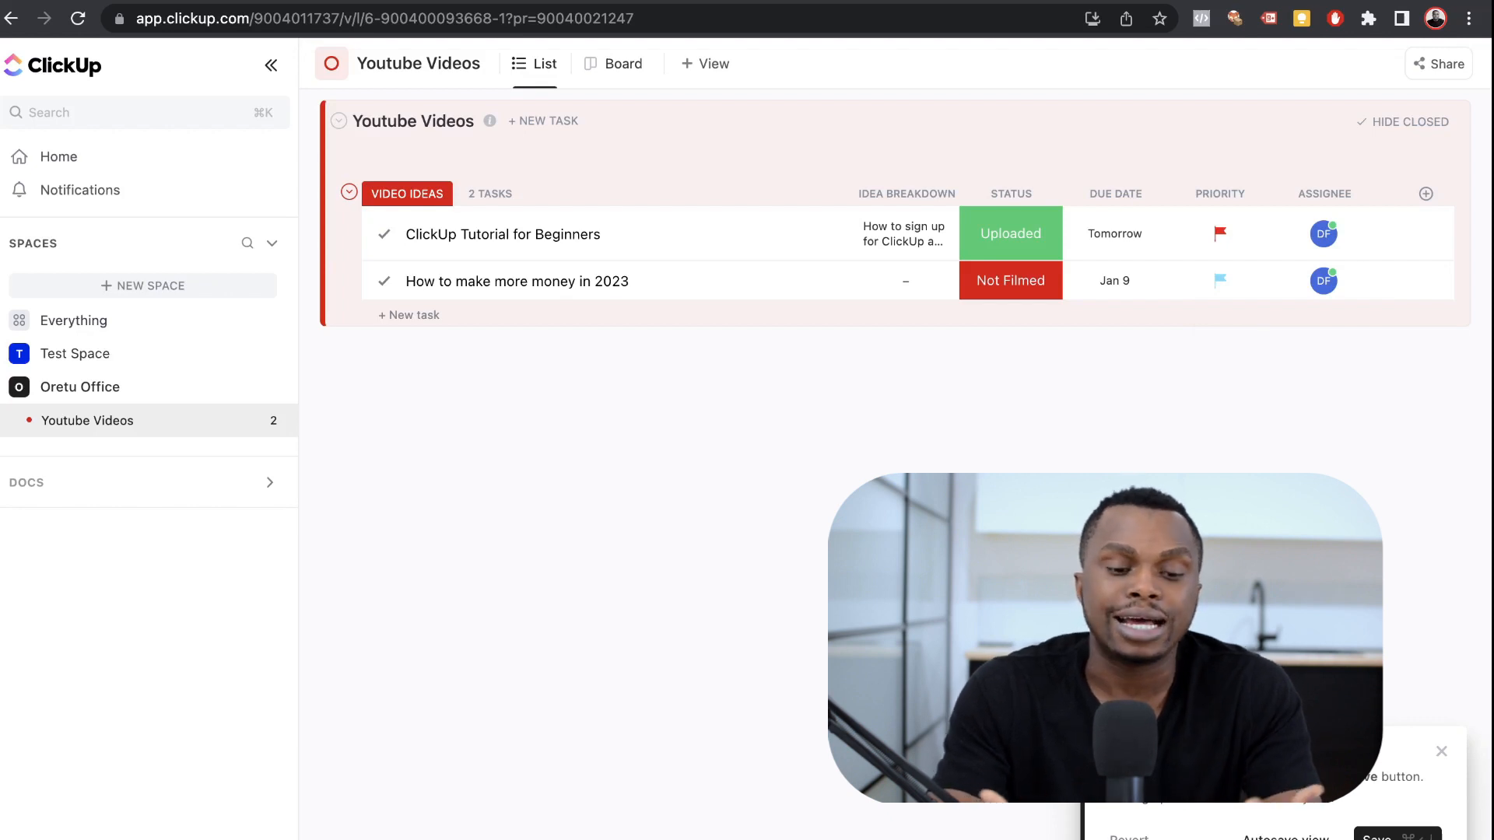
Step: Start a new task entry in the Video Ideas group and open the Template Center through the /Template command
click(409, 315)
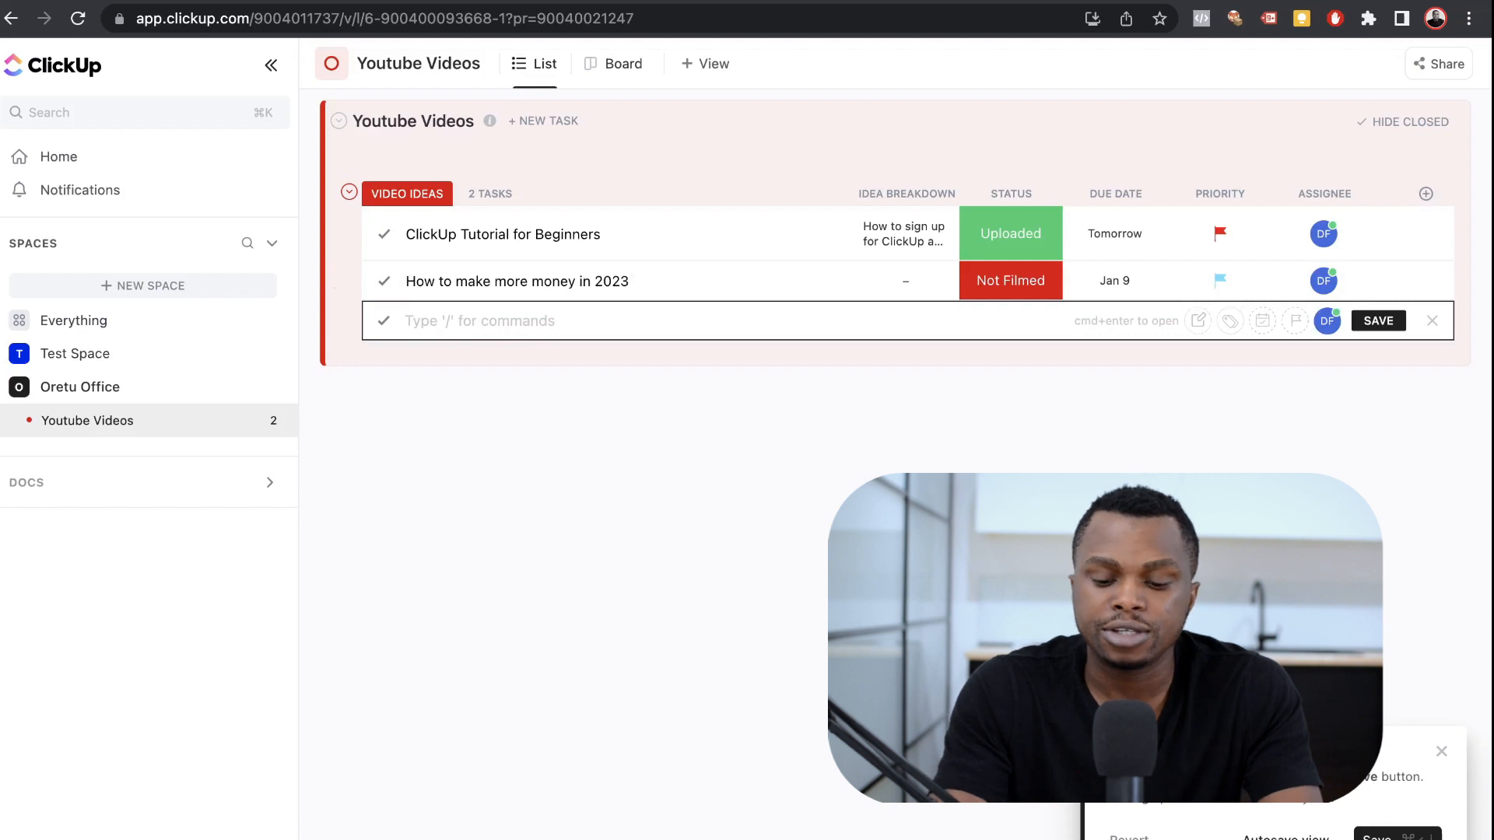
text(/)
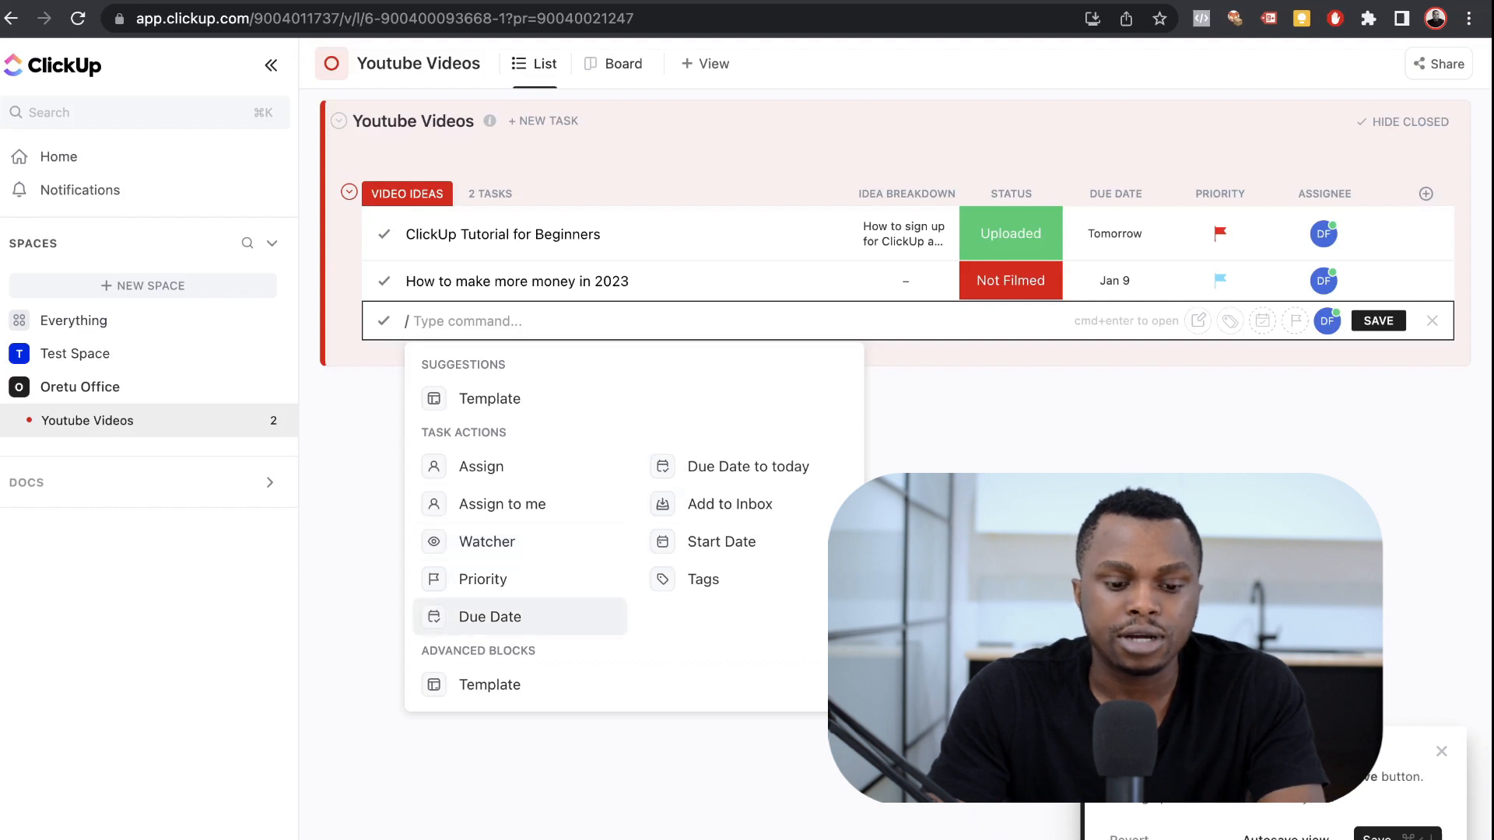
key(Up)
key(Up)
key(Up)
key(Up)
key(Up)
key(Return)
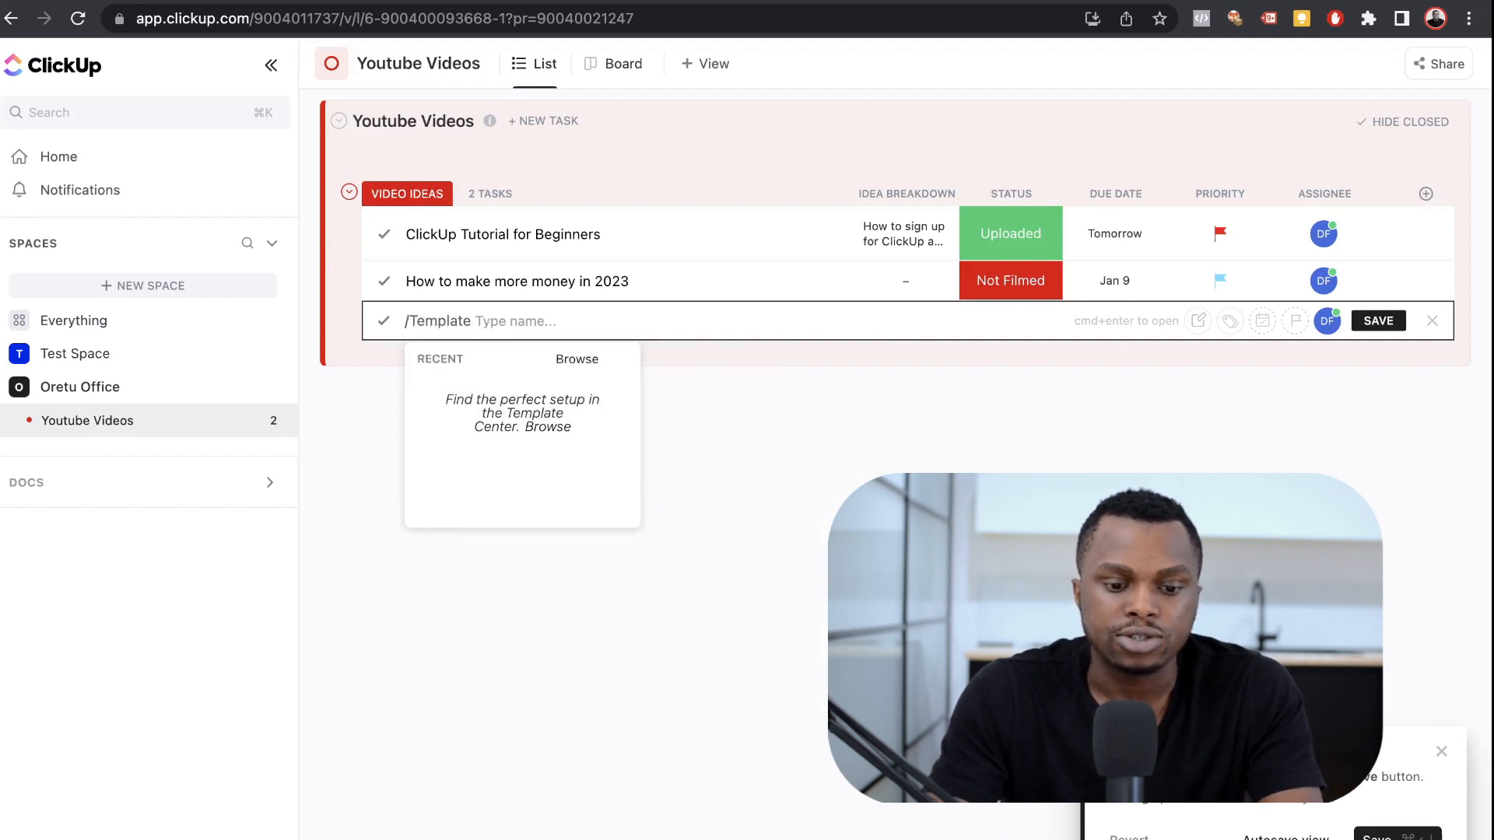
key(Return)
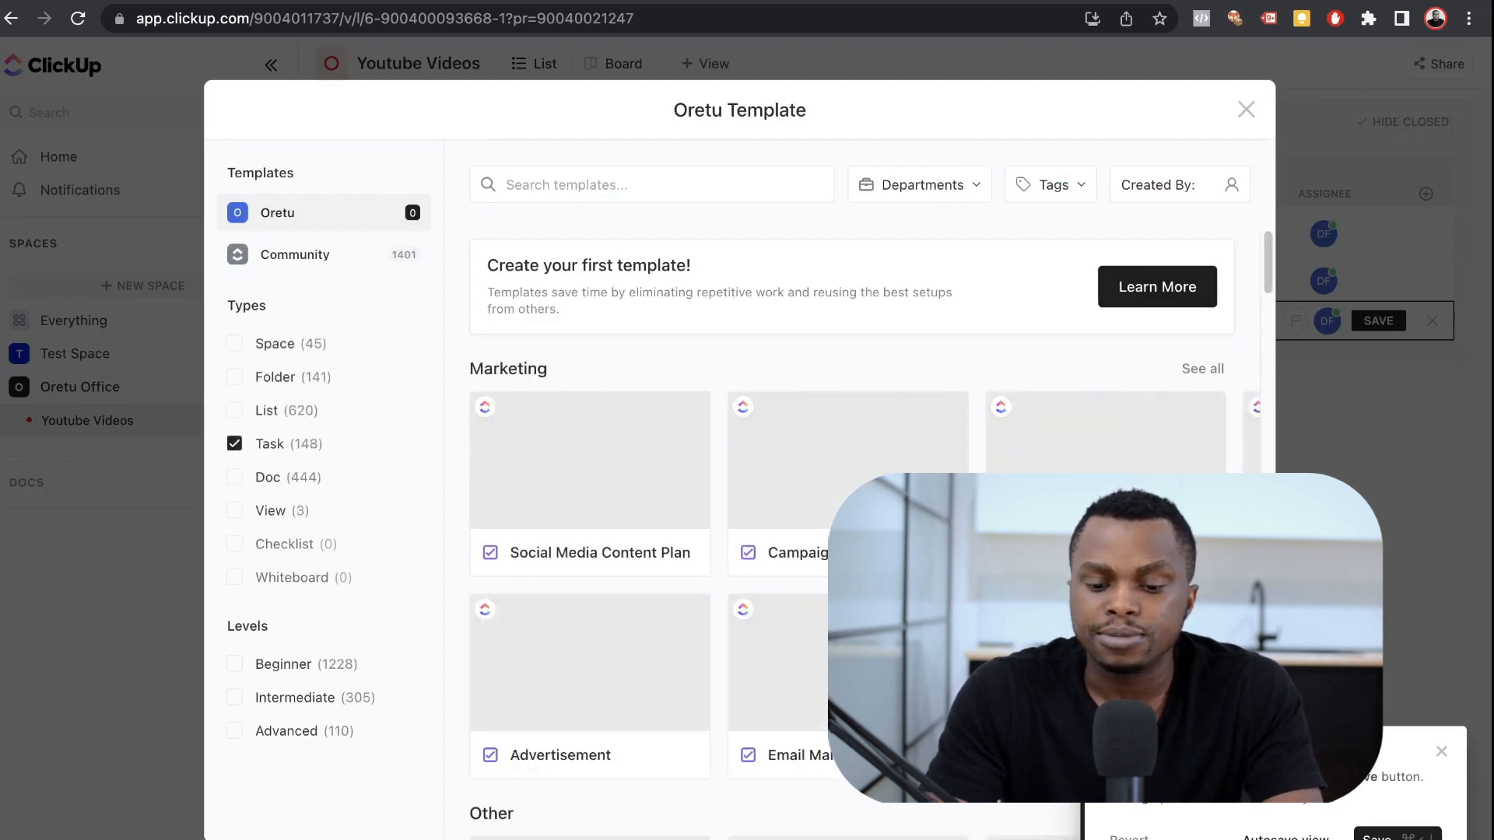
Step: Browse the task templates and use the Asset Tracking template to create a task in the Video Ideas group
scroll(848, 529, down, 2)
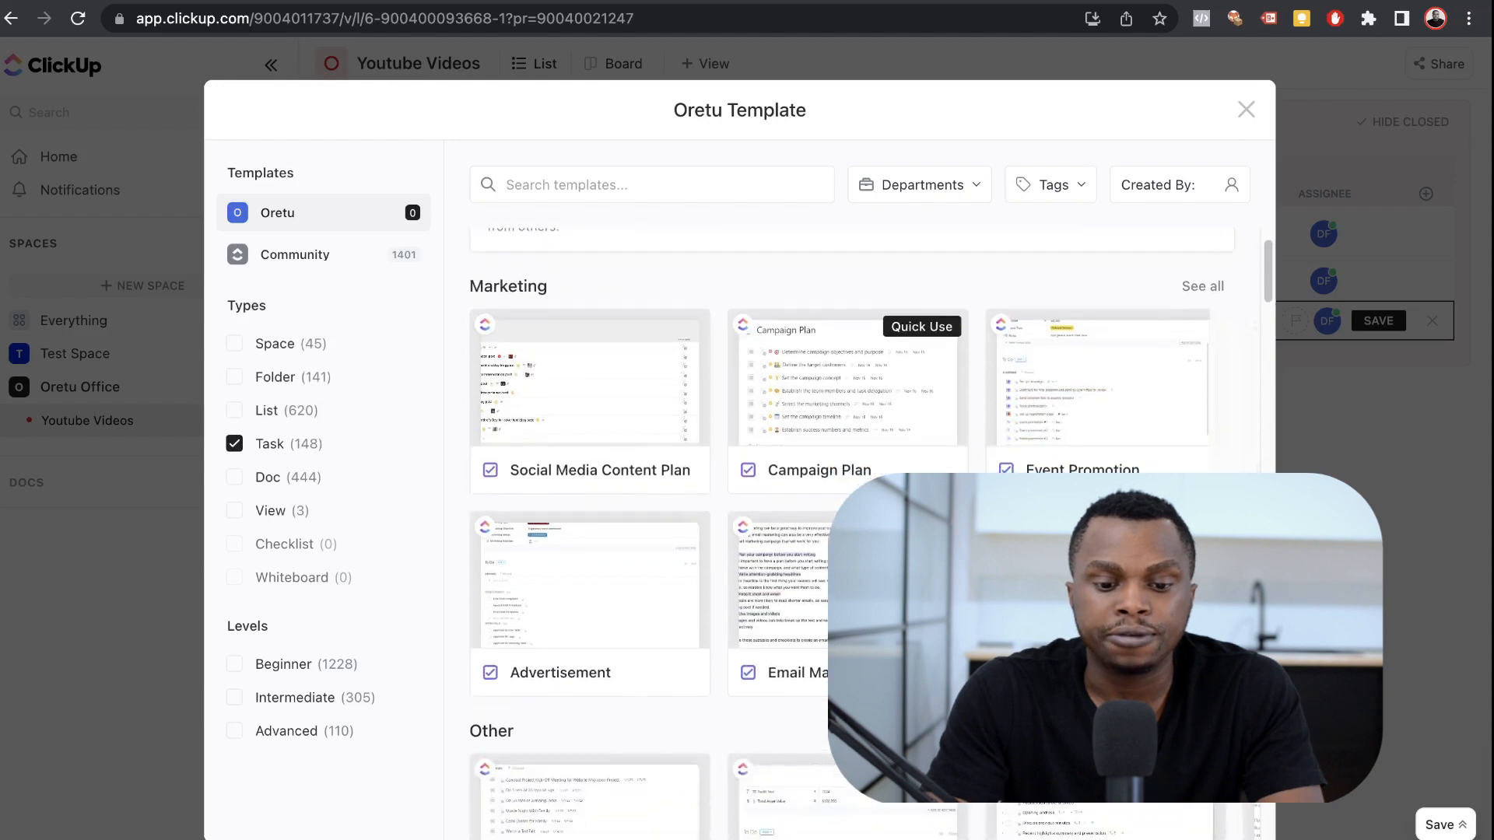
scroll(848, 529, down, 5)
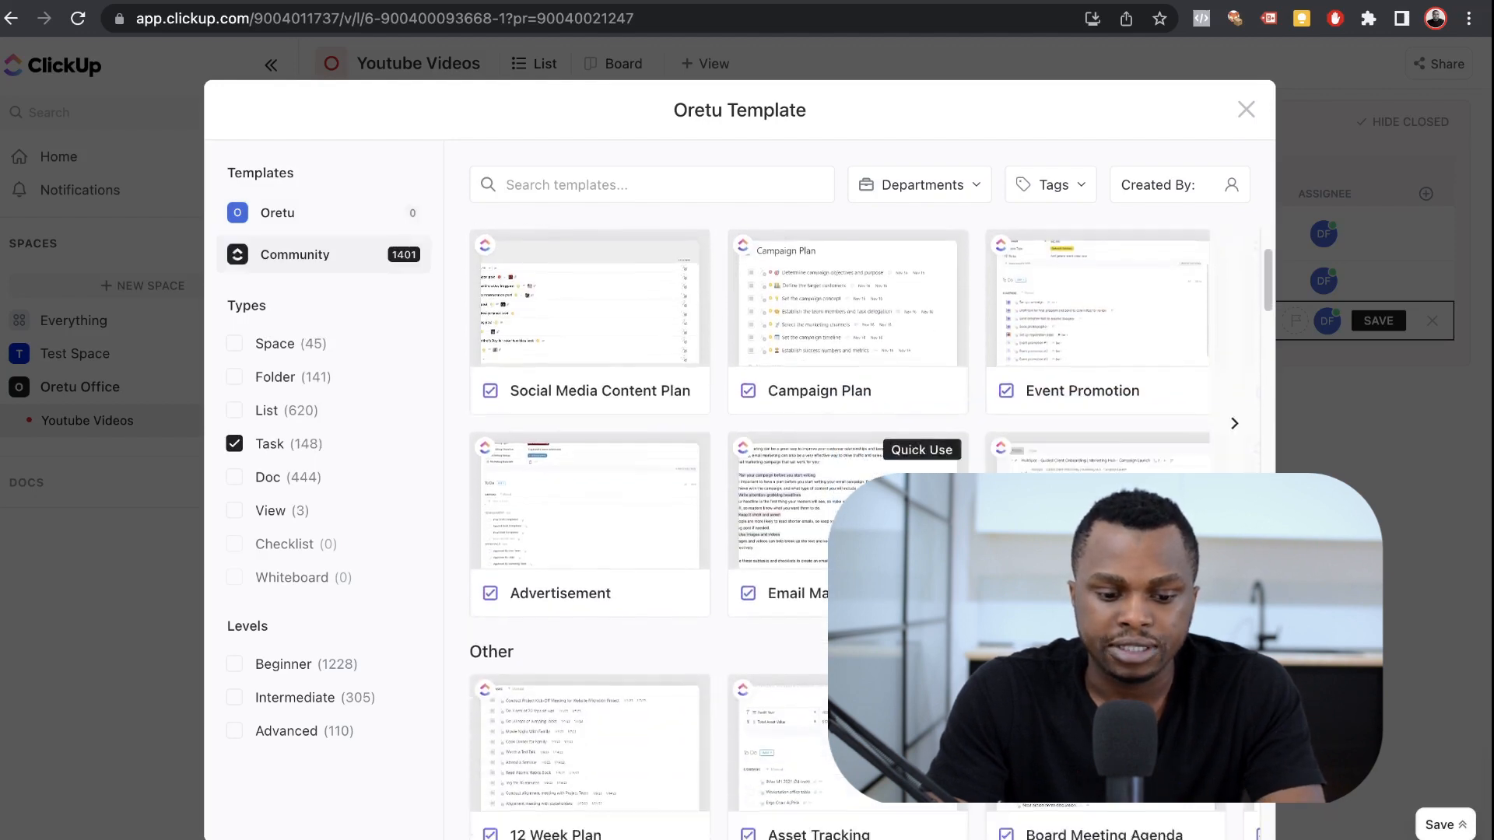
scroll(894, 481, down, 1)
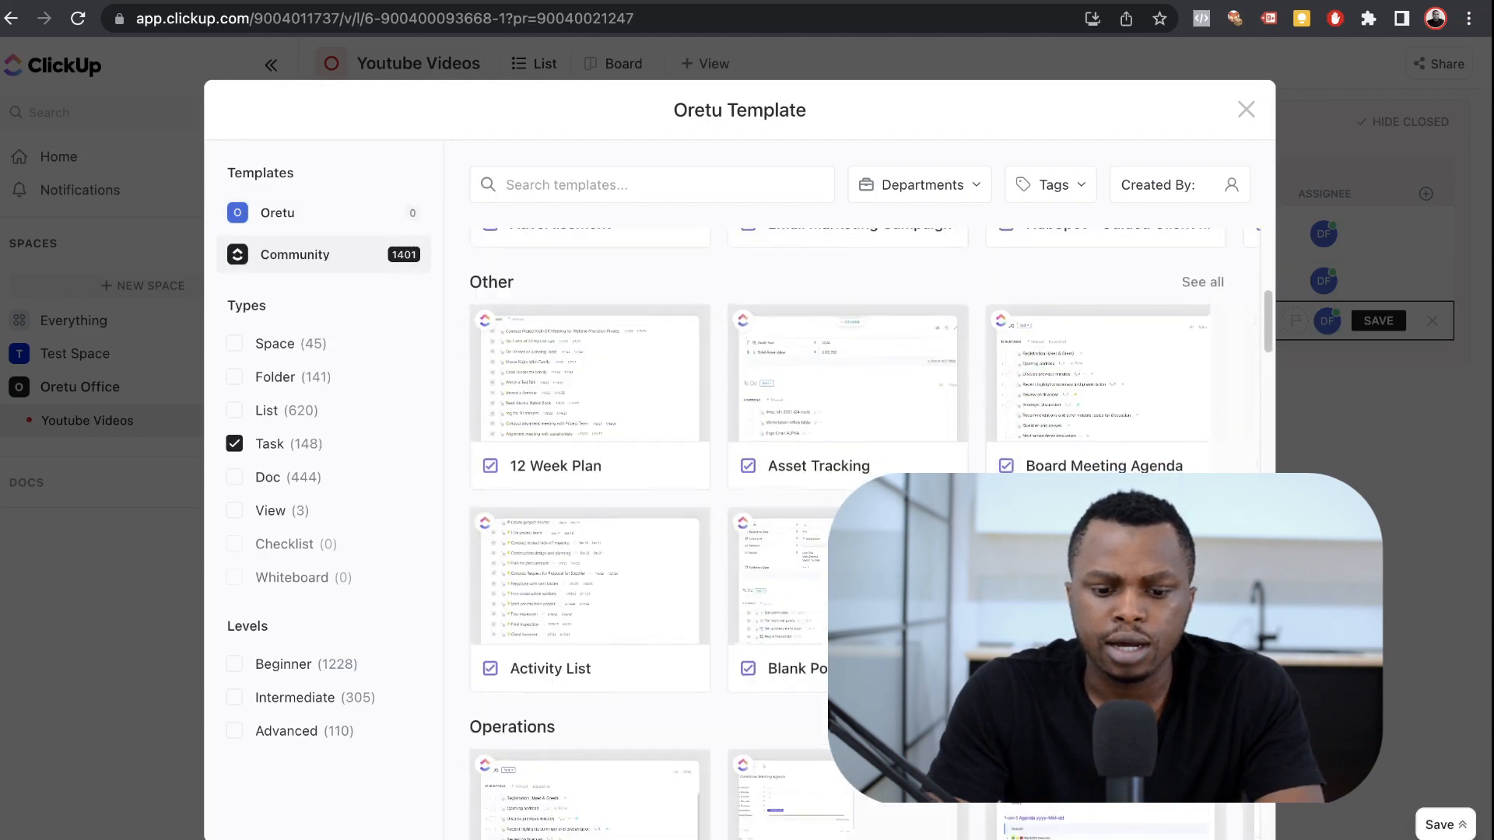
click(895, 471)
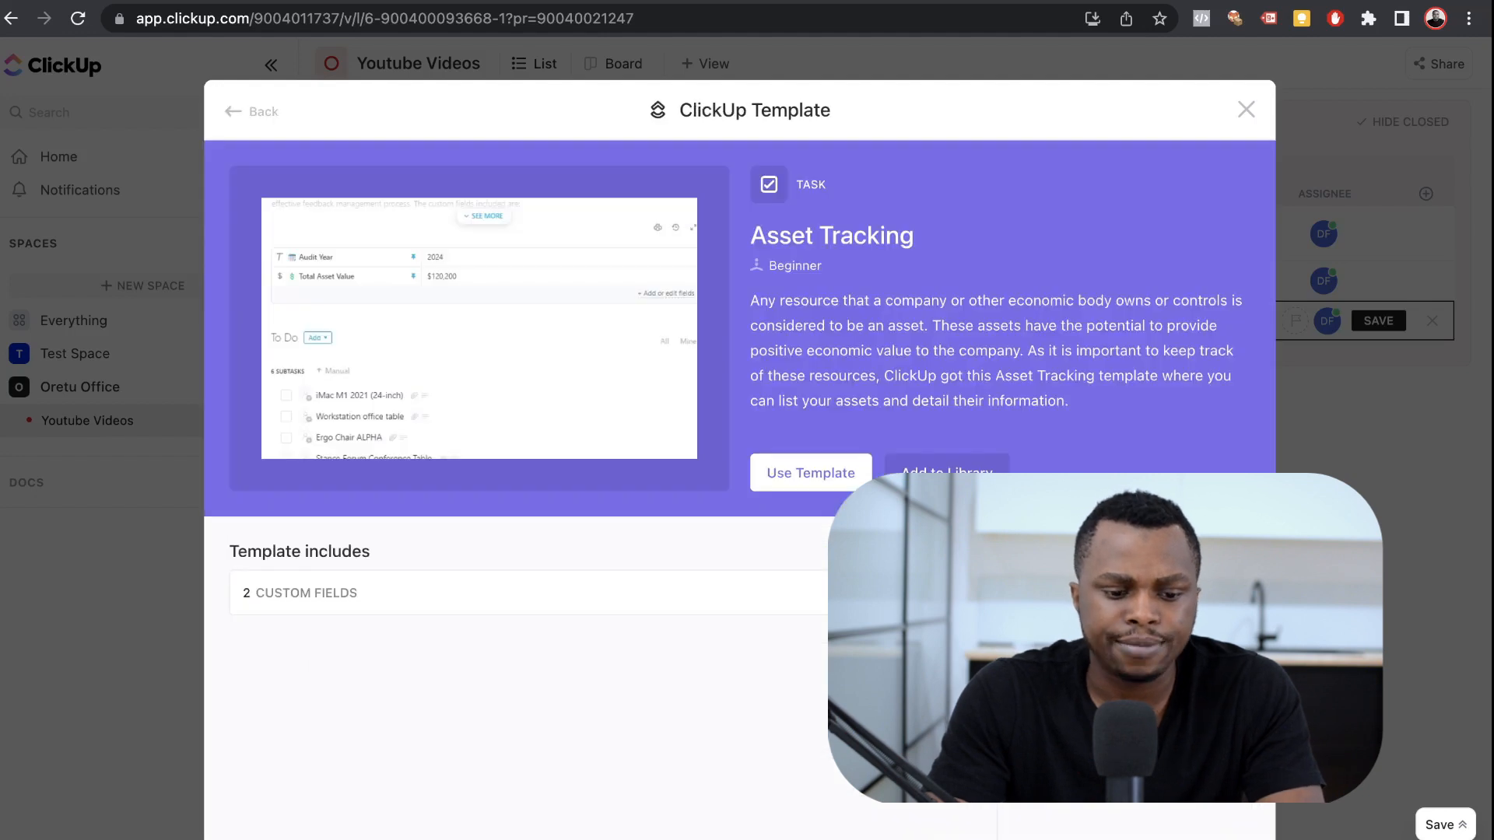
click(811, 472)
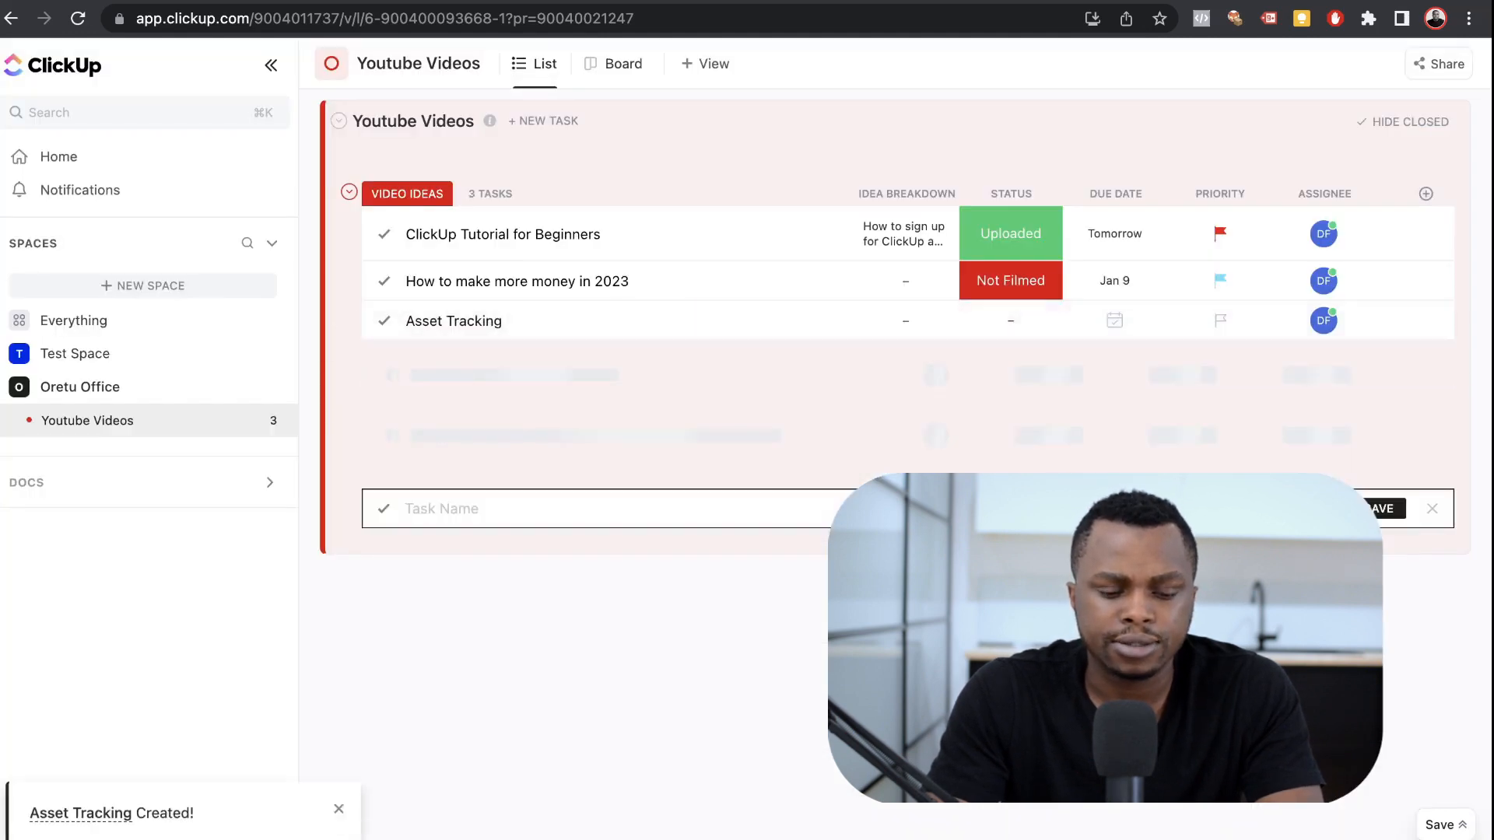
Step: Open the Asset Tracking task, expand and read through its Getting Started Guide description, and close the task
click(454, 322)
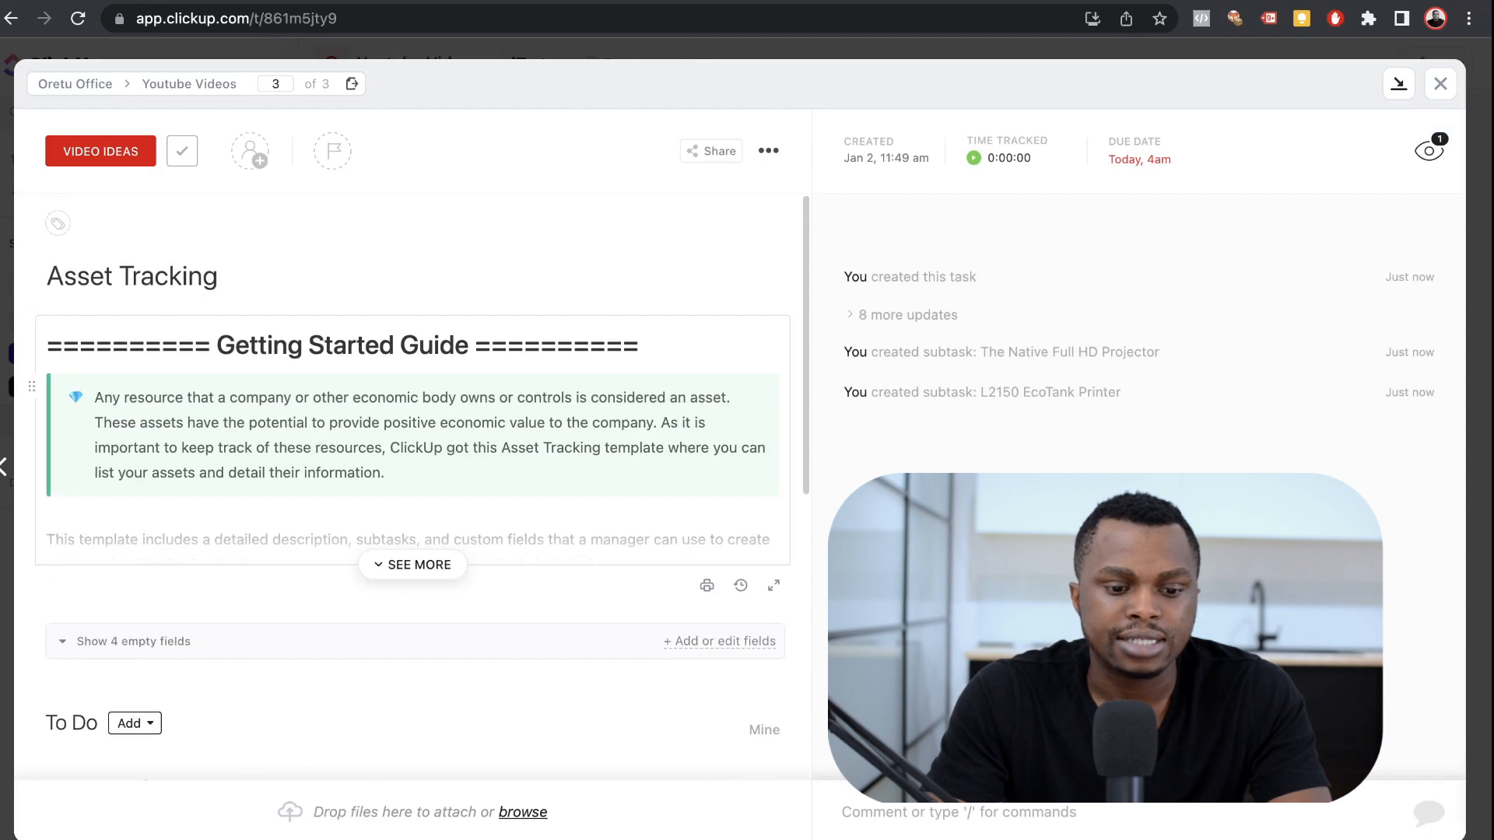
scroll(413, 467, down, 1)
click(413, 427)
scroll(412, 427, down, 3)
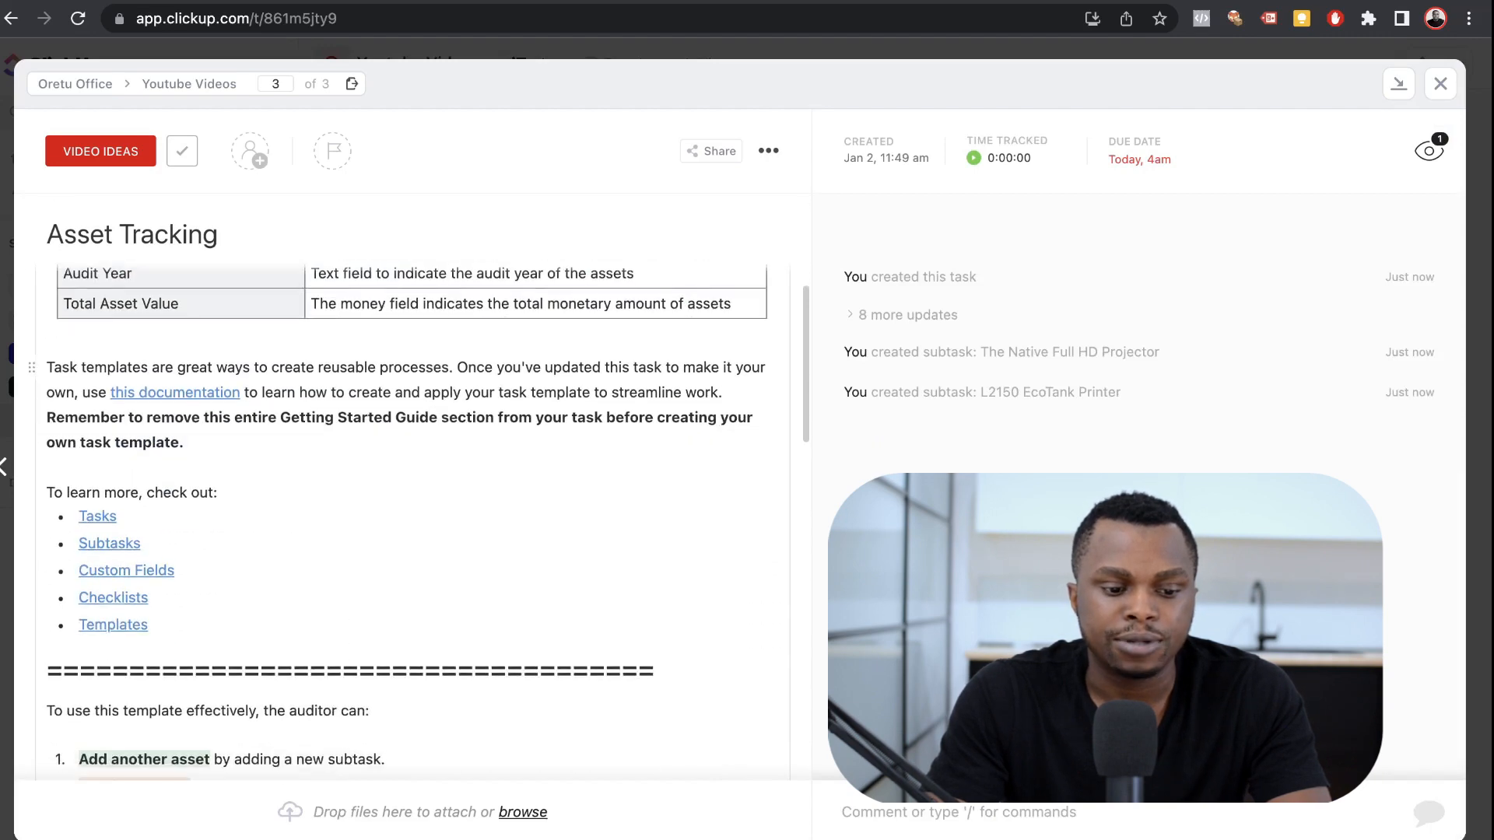
scroll(412, 506, down, 1)
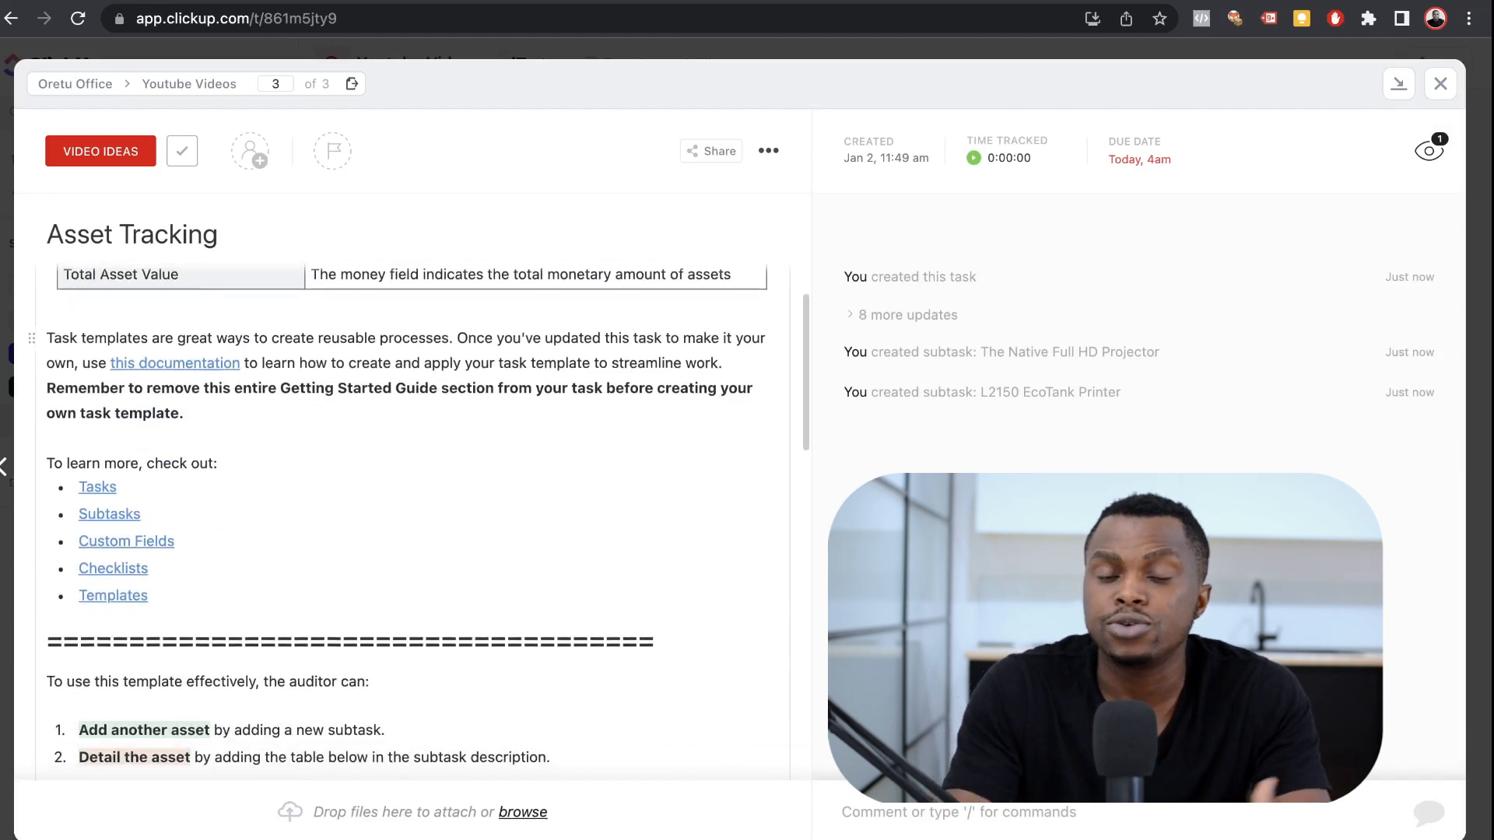
scroll(412, 506, down, 6)
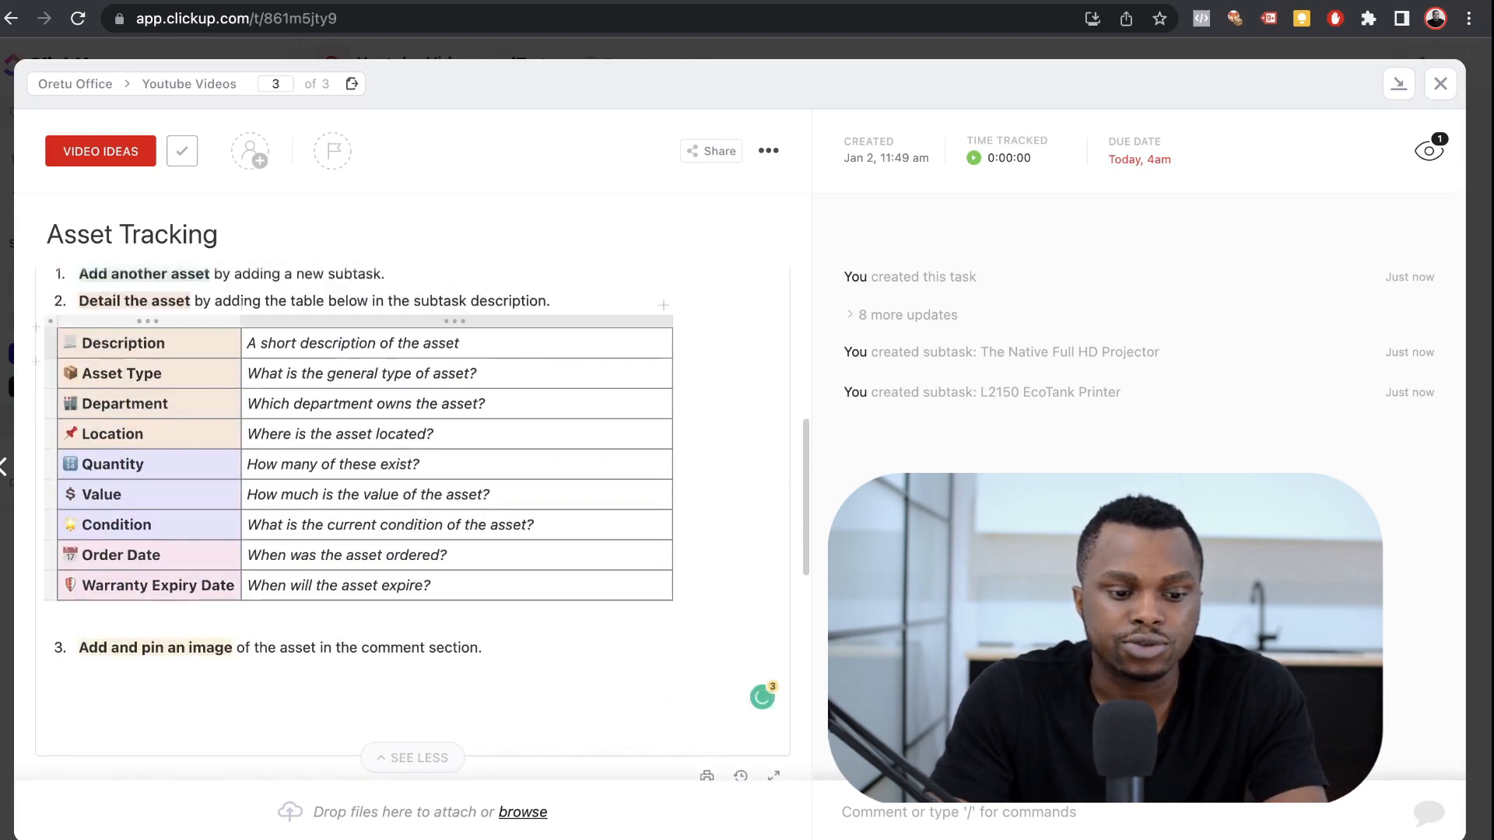
scroll(413, 506, up, 7)
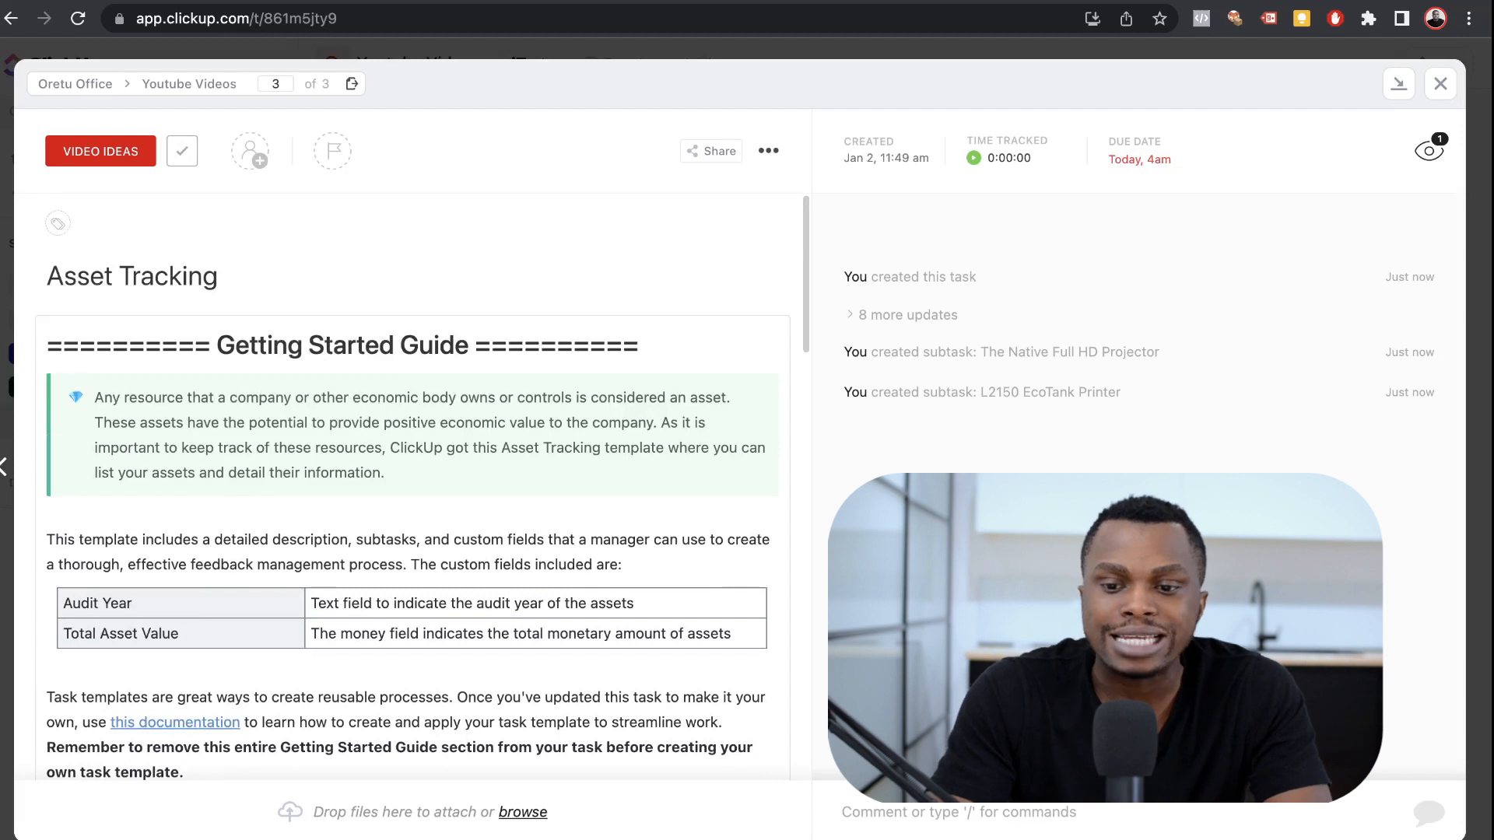
click(1440, 84)
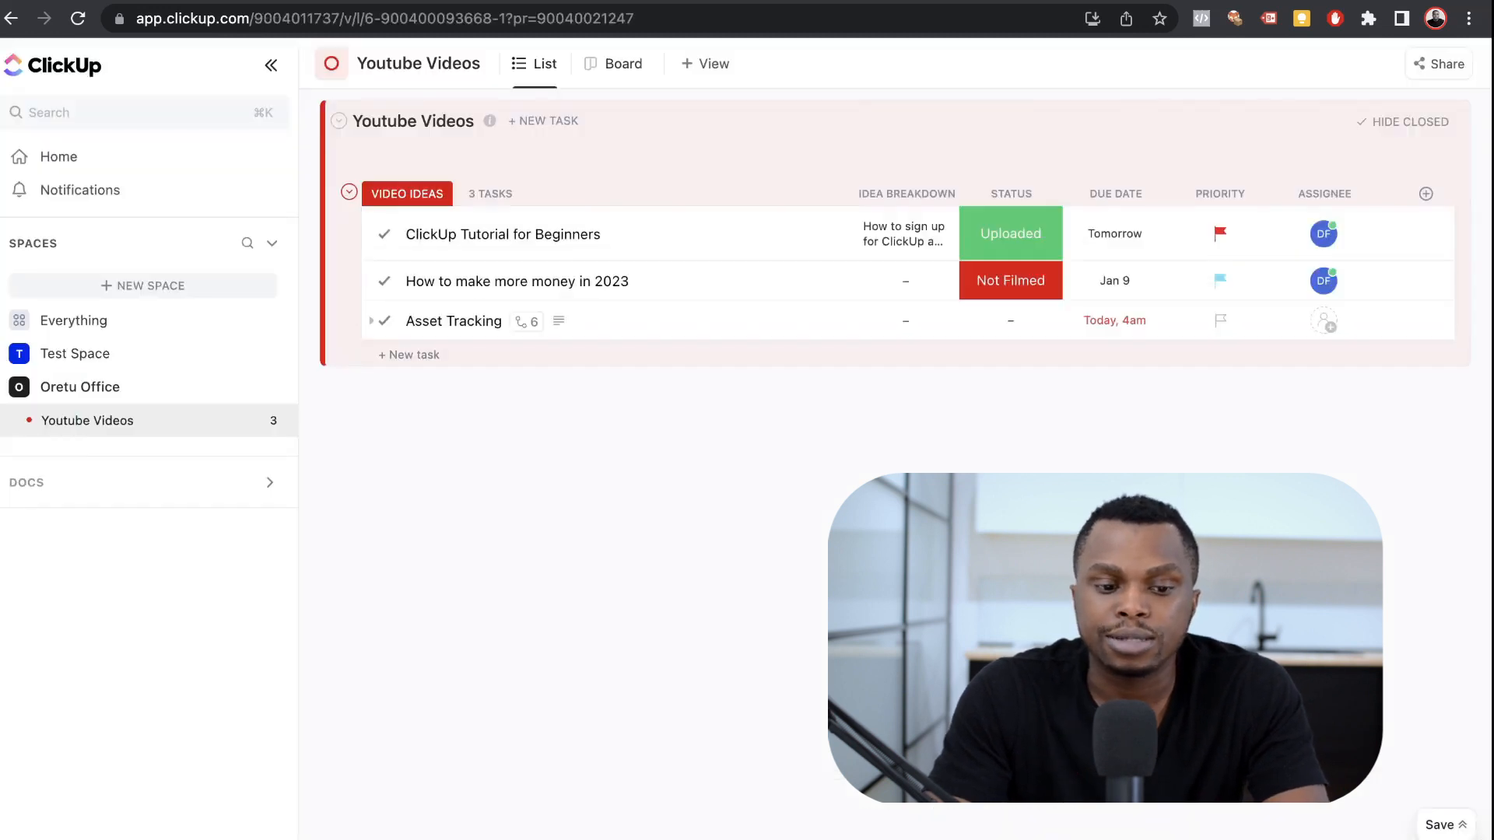